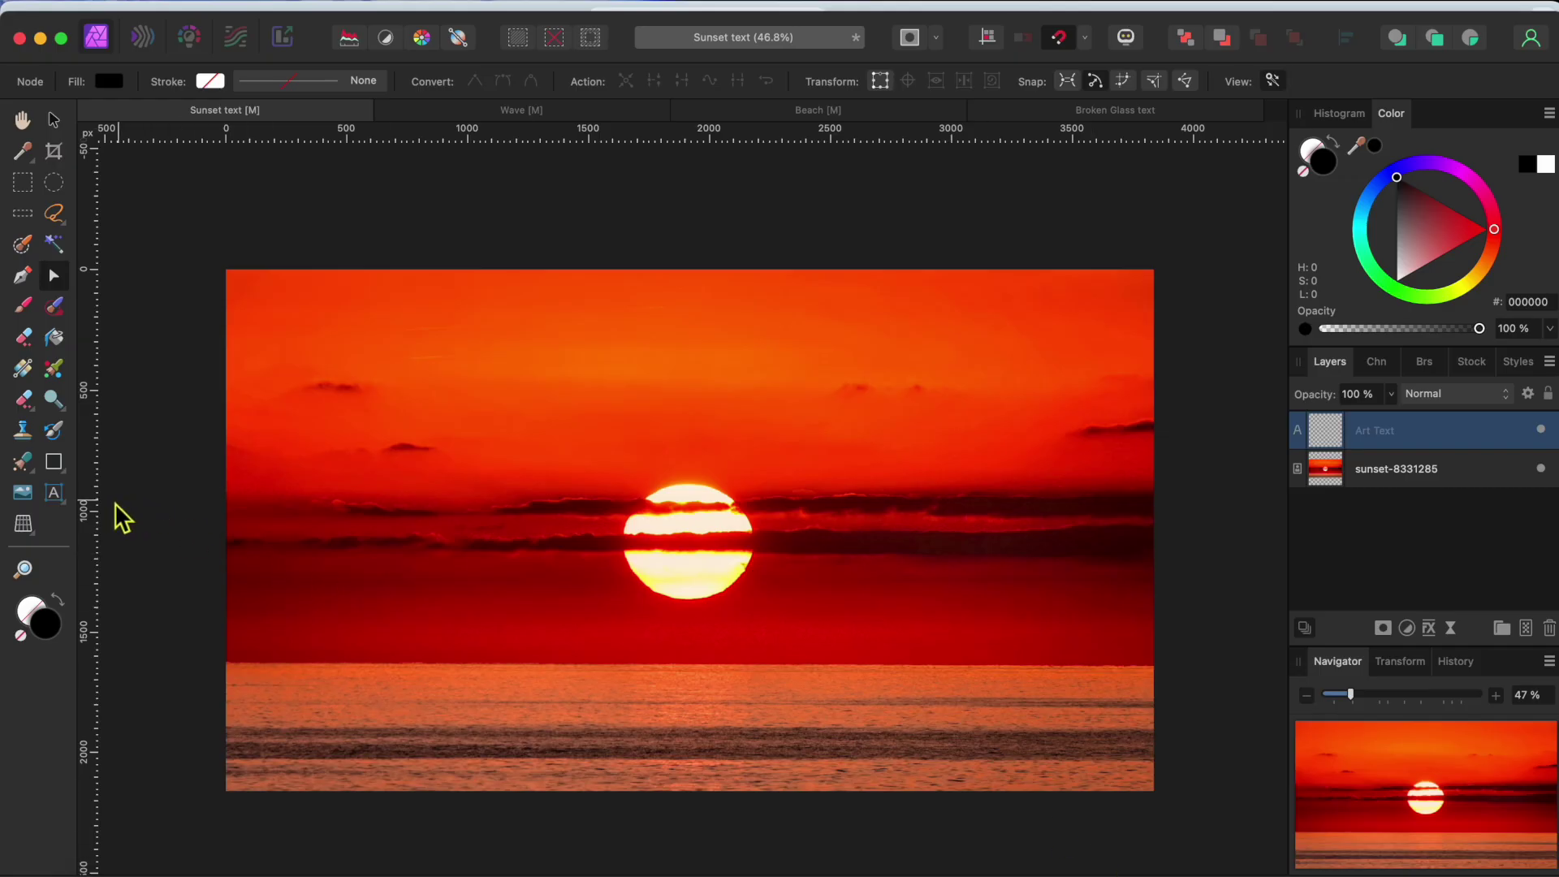
Start an empty Fatcat artistic text frame at the left of the sunset photo.
click(54, 495)
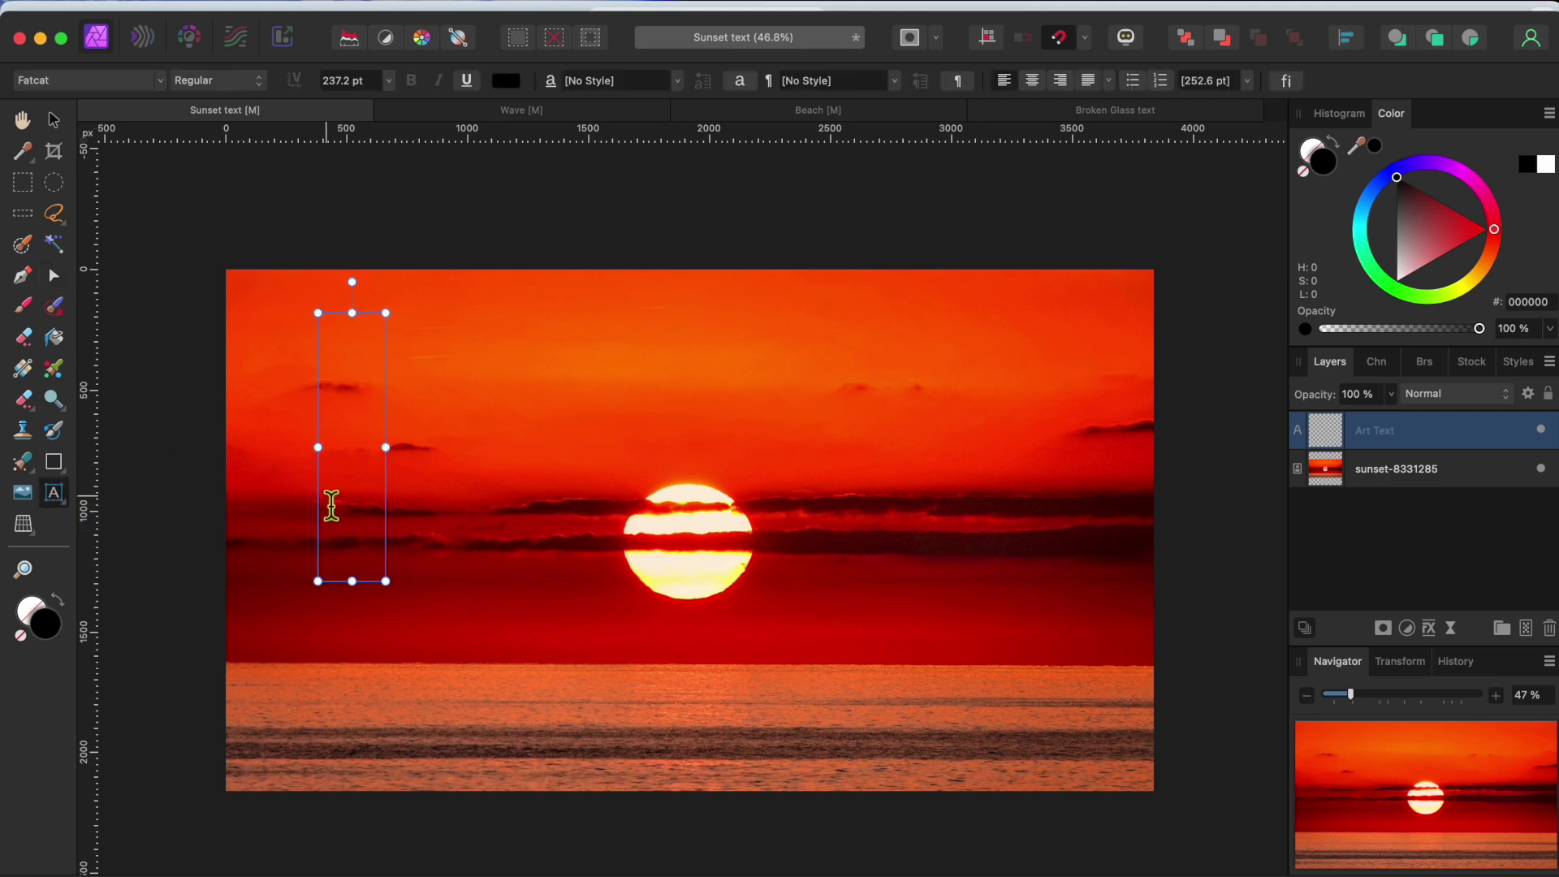
Type a black Fatcat 'S', place it lower left, and duplicate it into a row of six.
text(s)
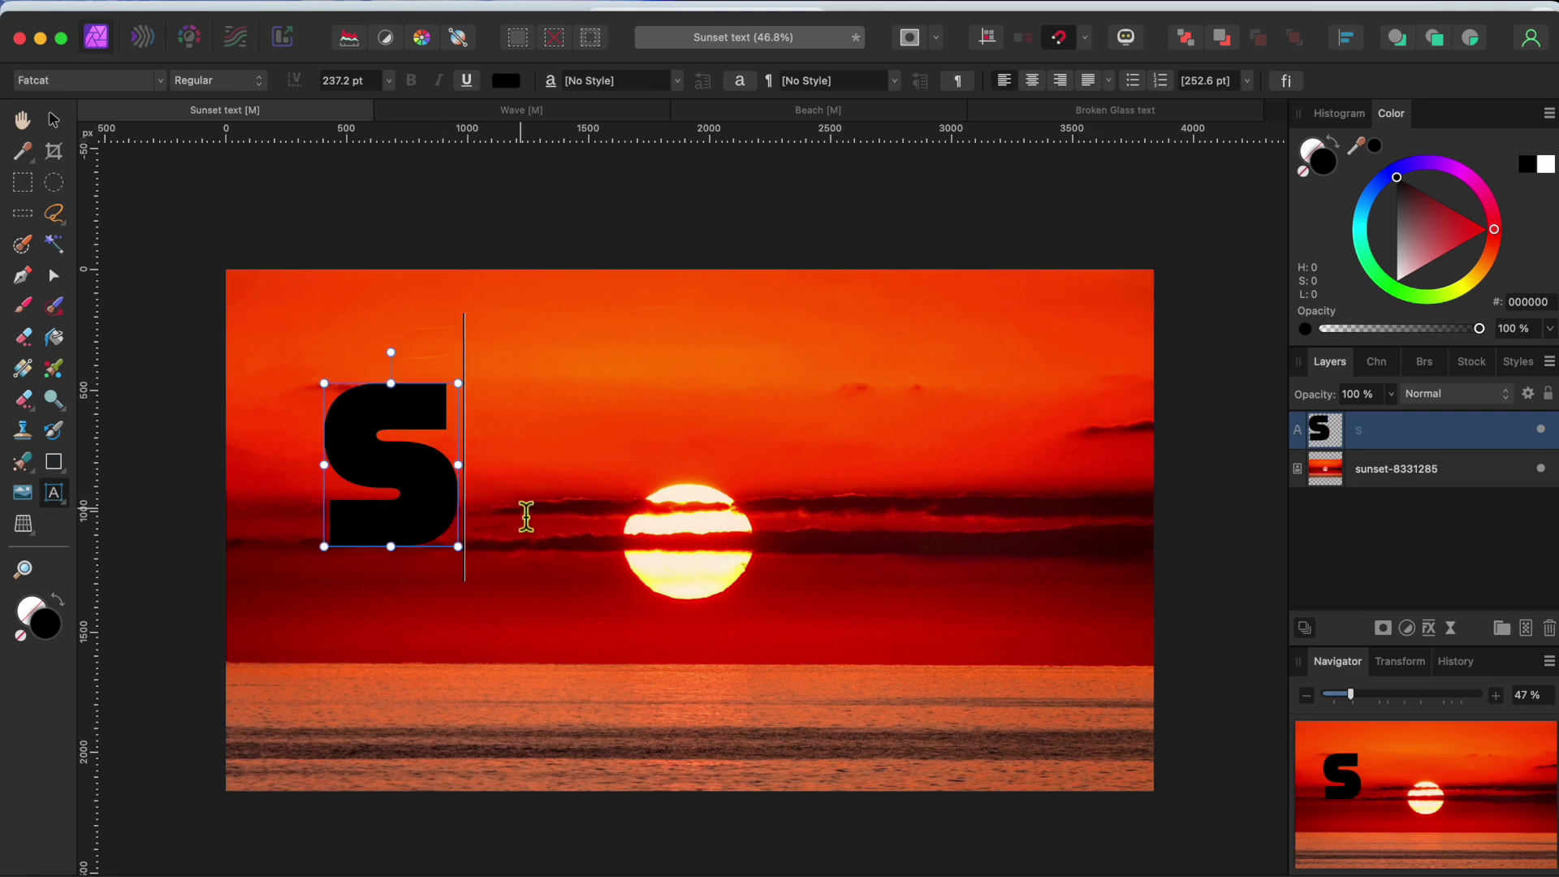
click(54, 120)
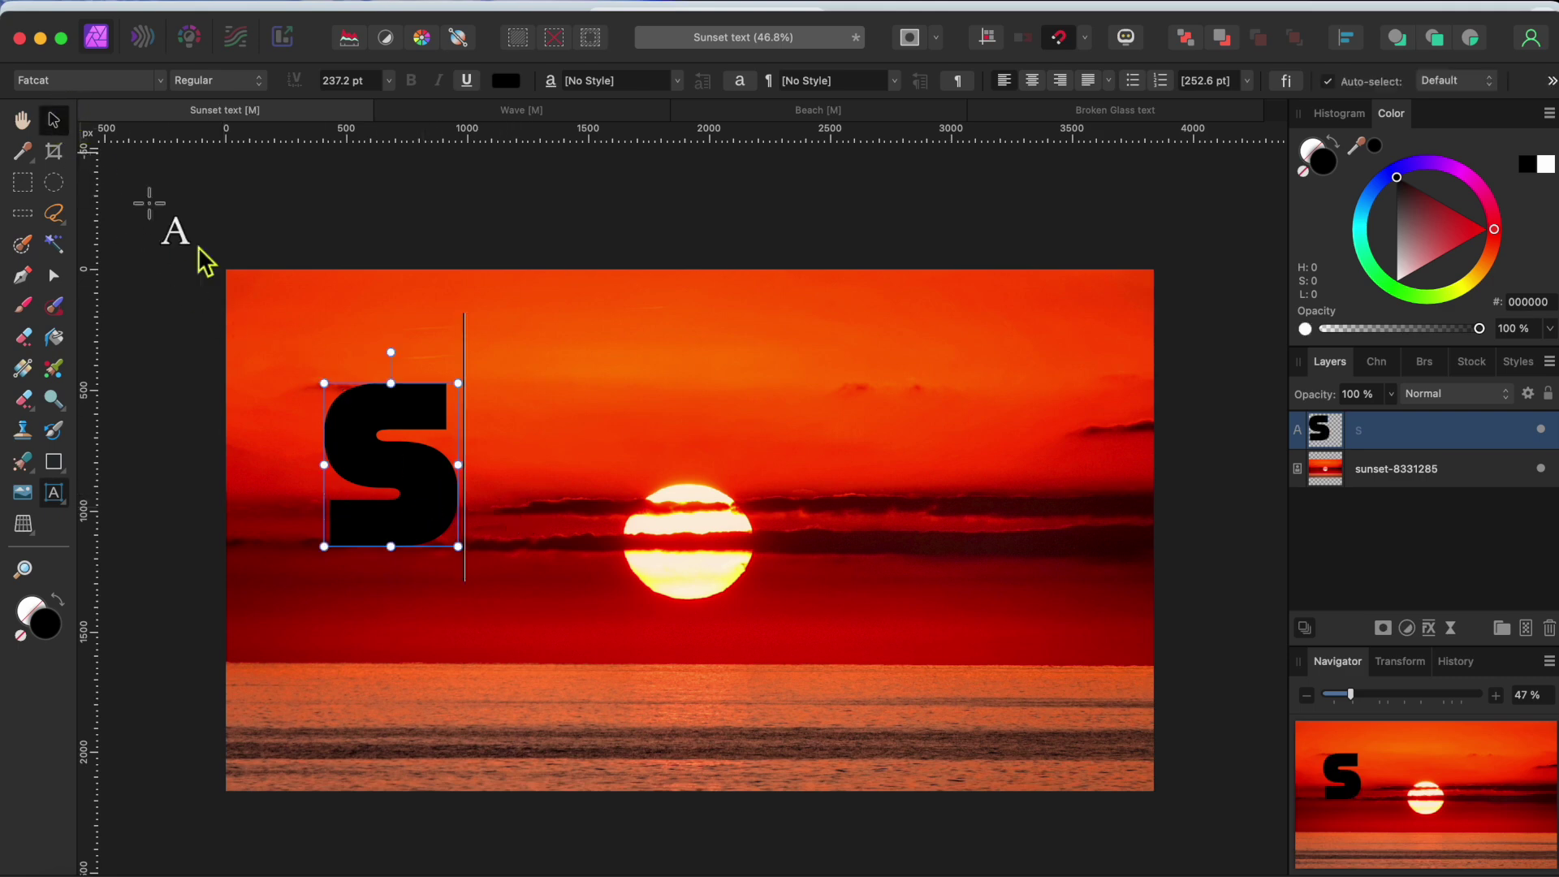
drag(413, 474, 382, 519)
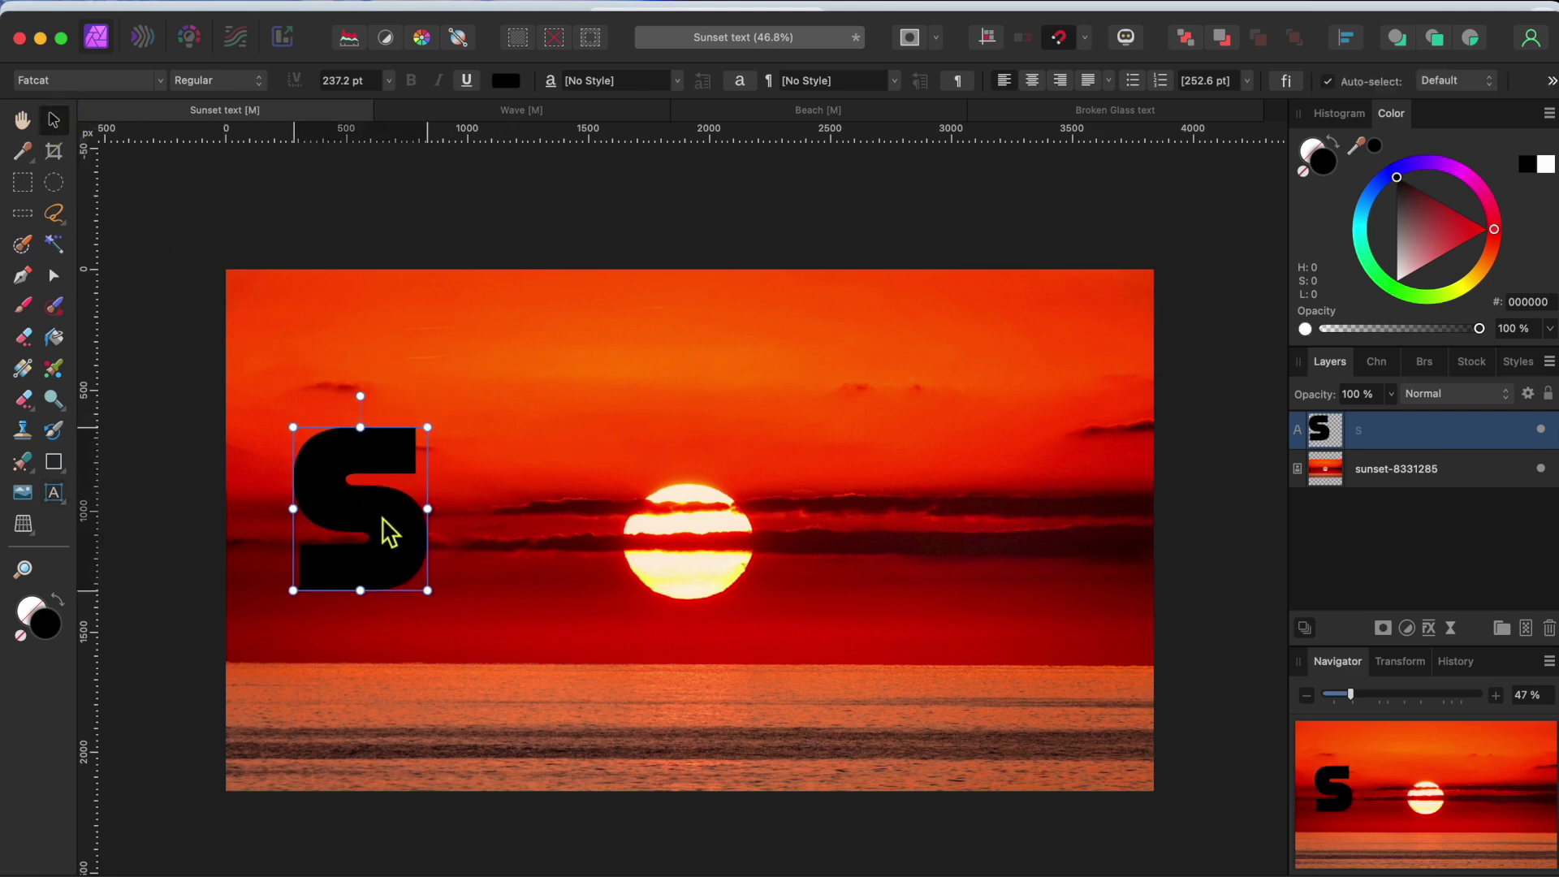
drag(410, 535, 1034, 553)
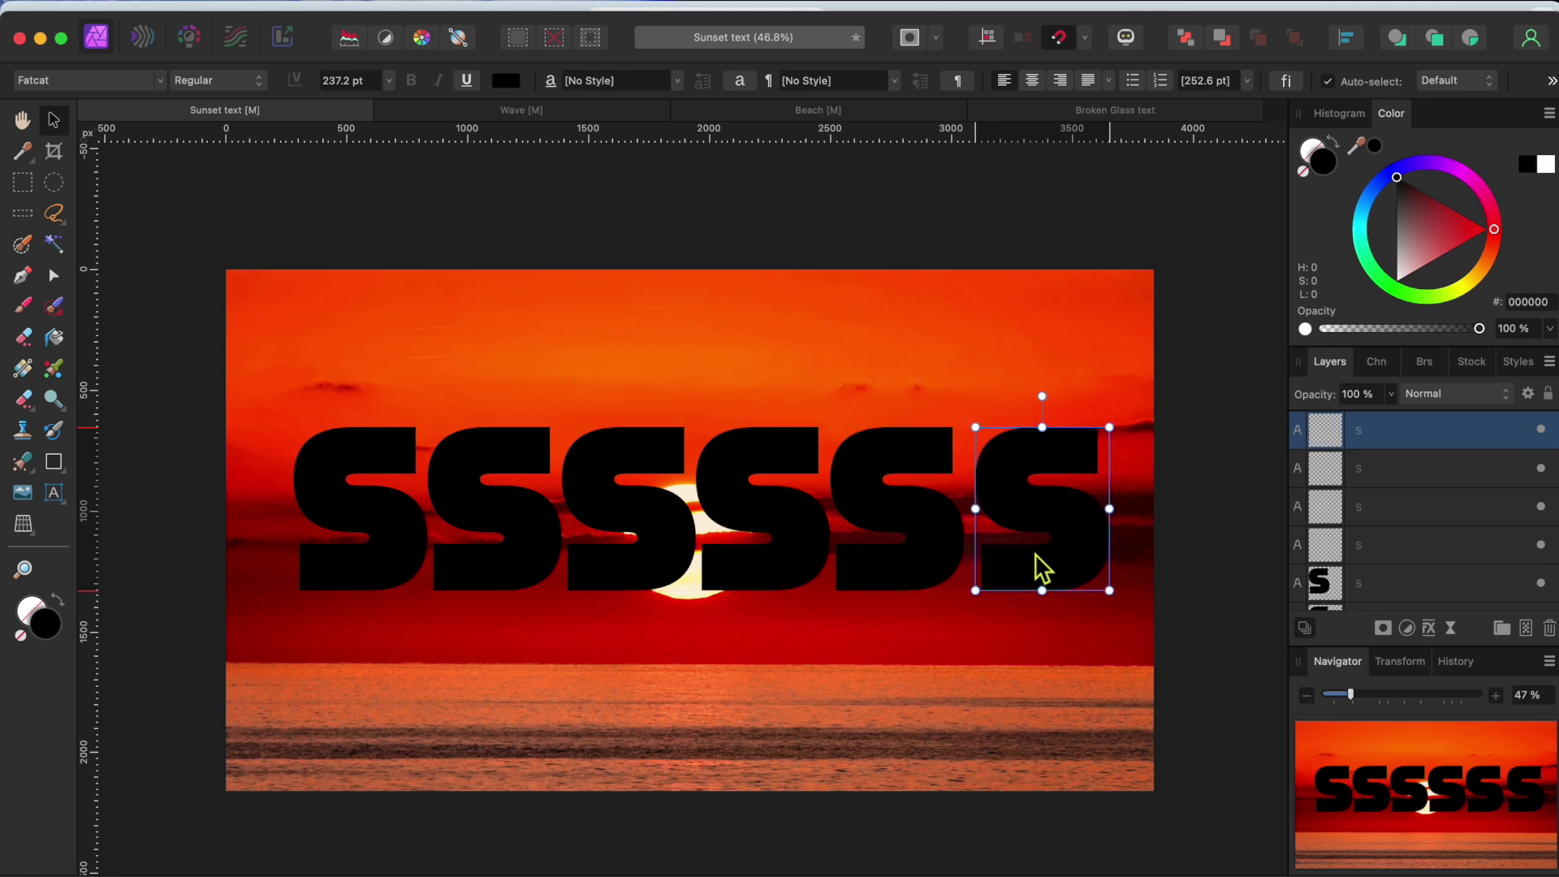
Retype the second and third S copies as U and N.
double_click(489, 532)
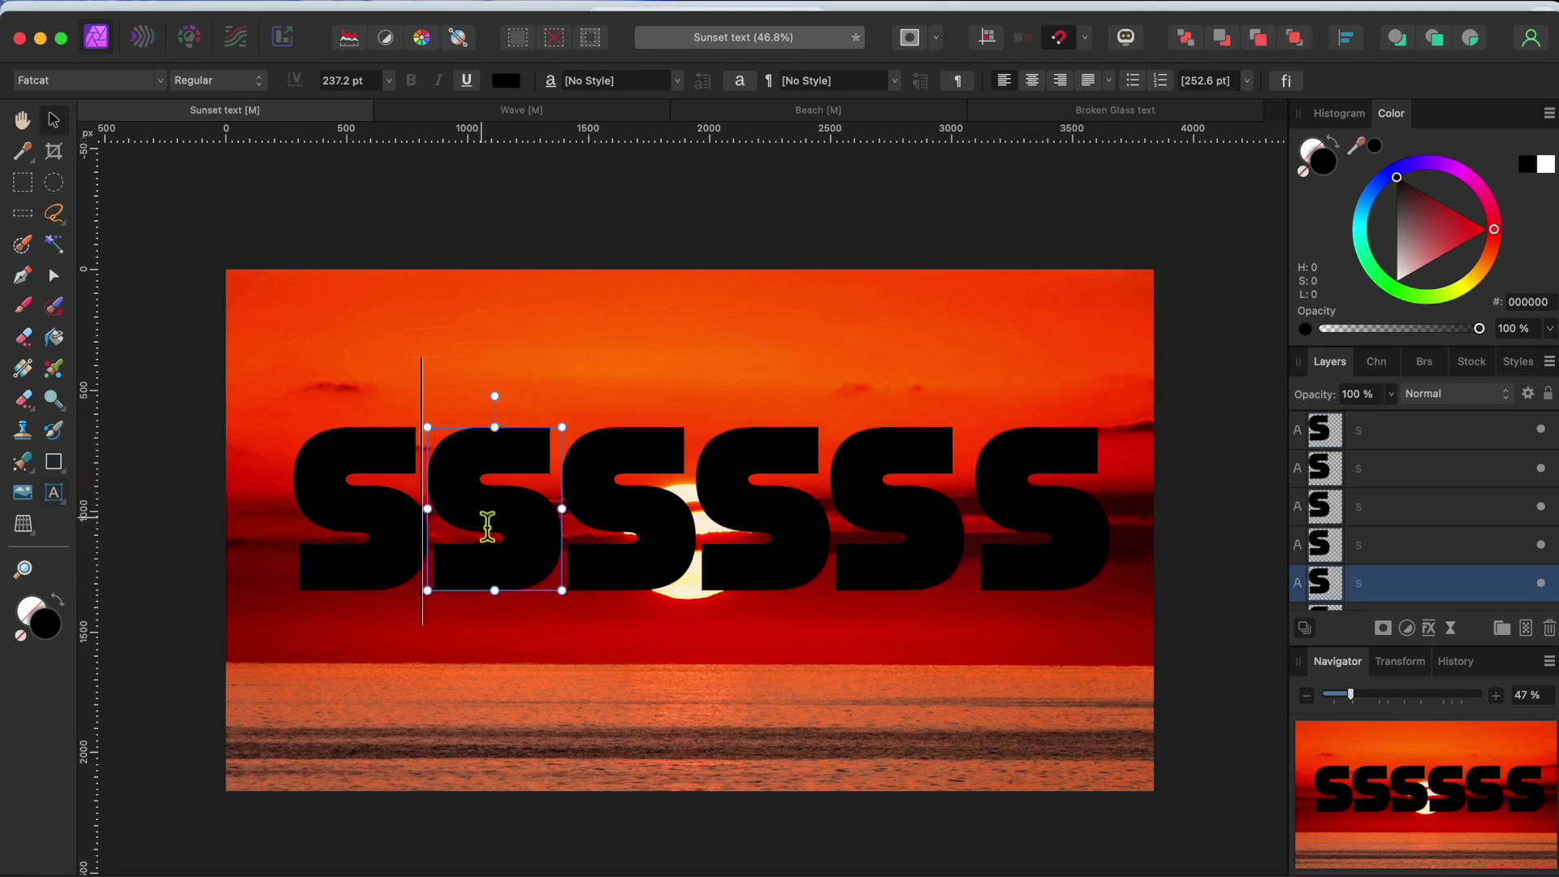
double_click(529, 568)
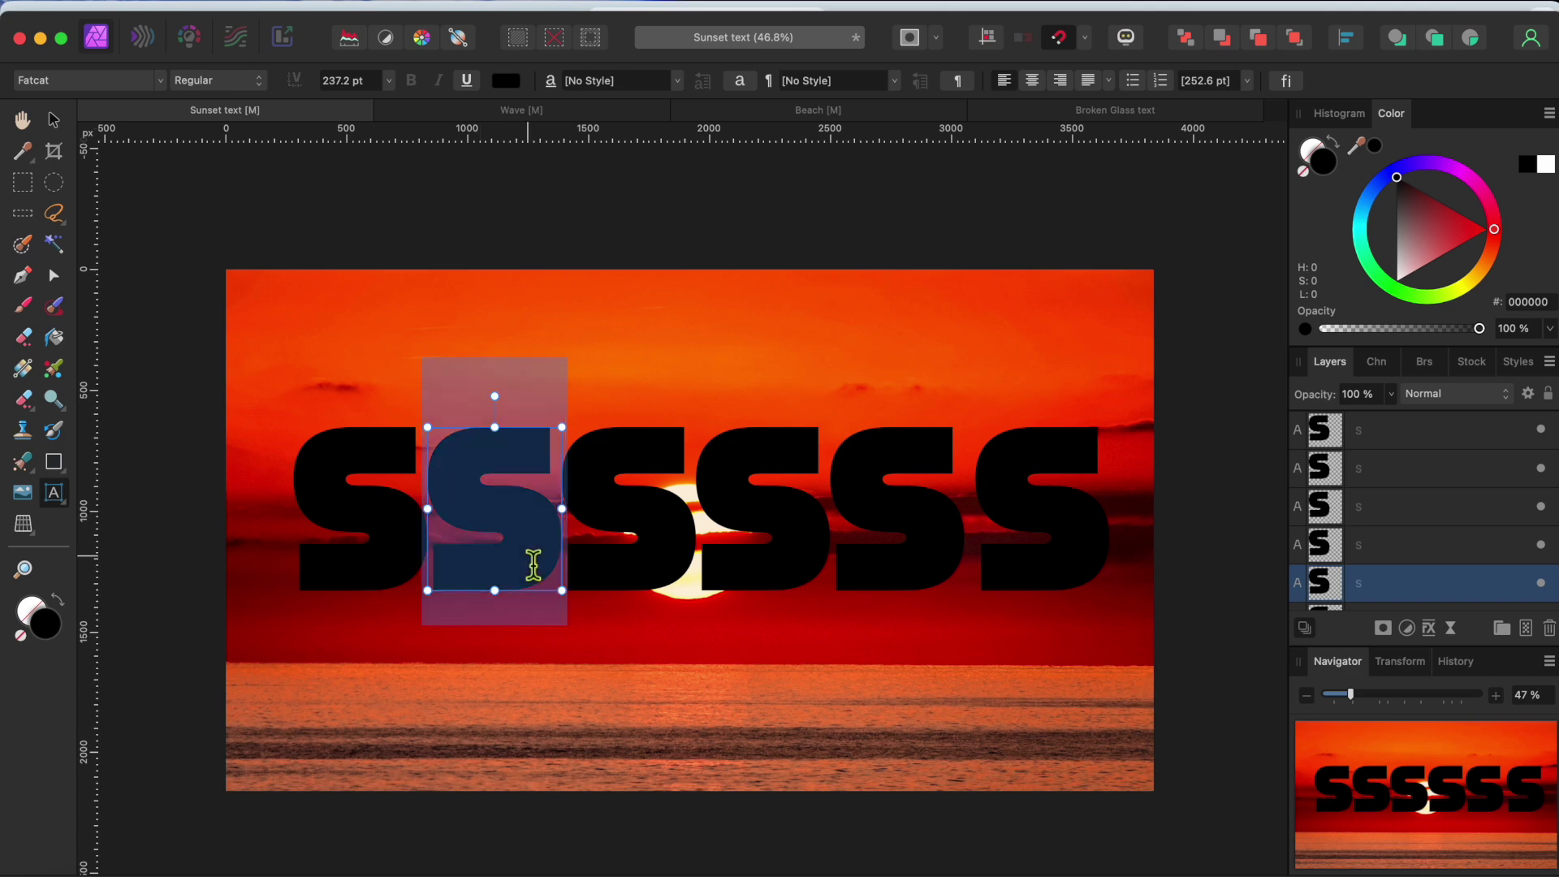
text(U)
click(631, 552)
double_click(633, 556)
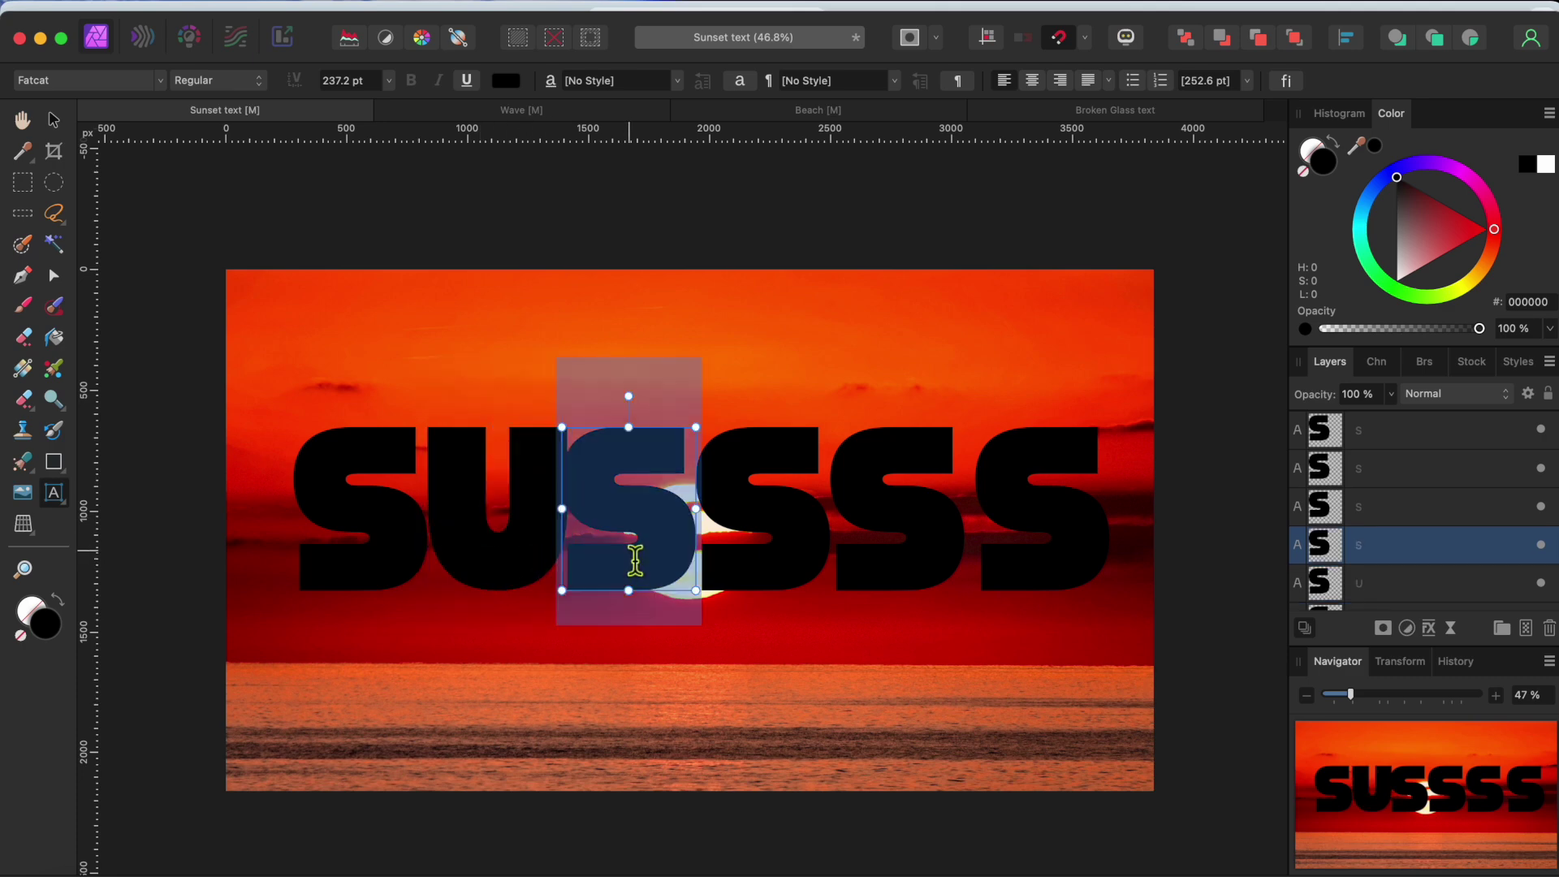
click(635, 560)
text(N)
Retype the fifth and sixth copies as E and T to spell SUNSET.
click(780, 568)
double_click(780, 568)
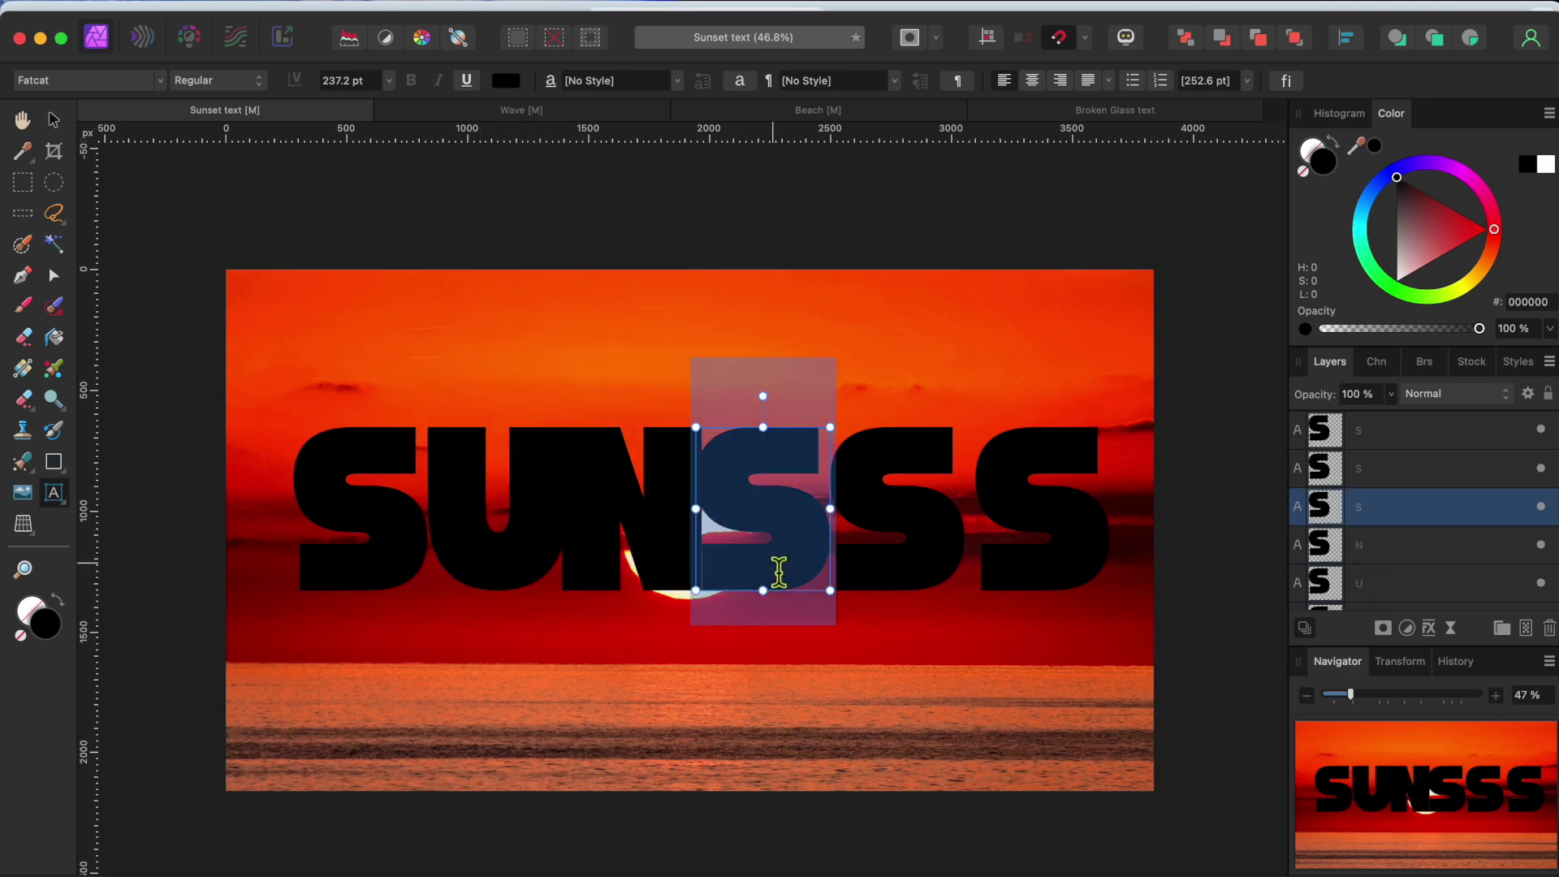
click(780, 571)
key(Escape)
double_click(898, 557)
text(E)
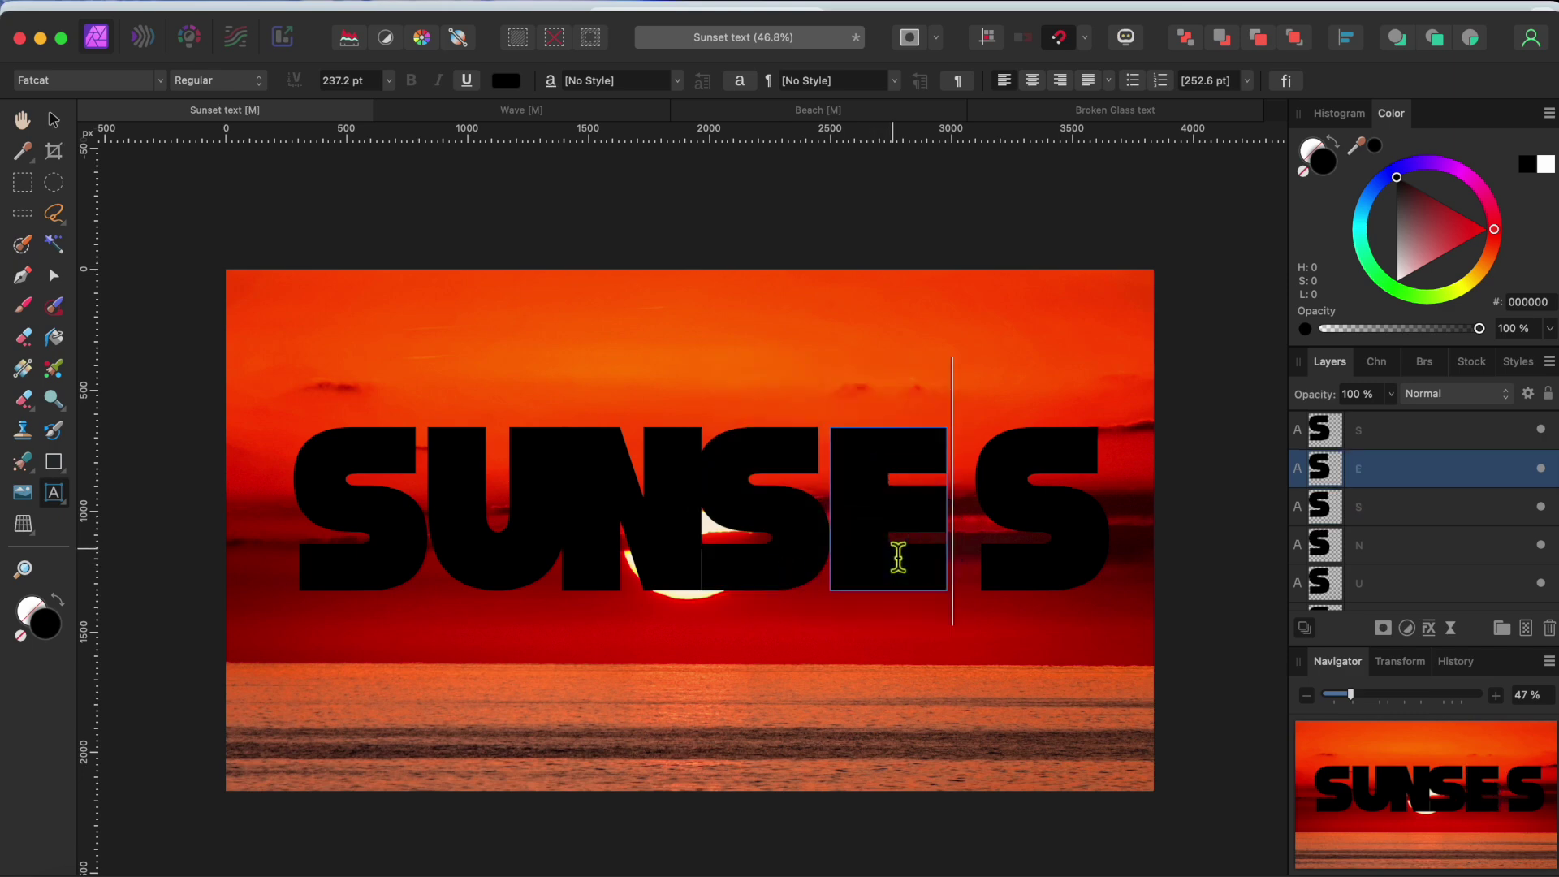
key(Escape)
double_click(1049, 560)
text(T)
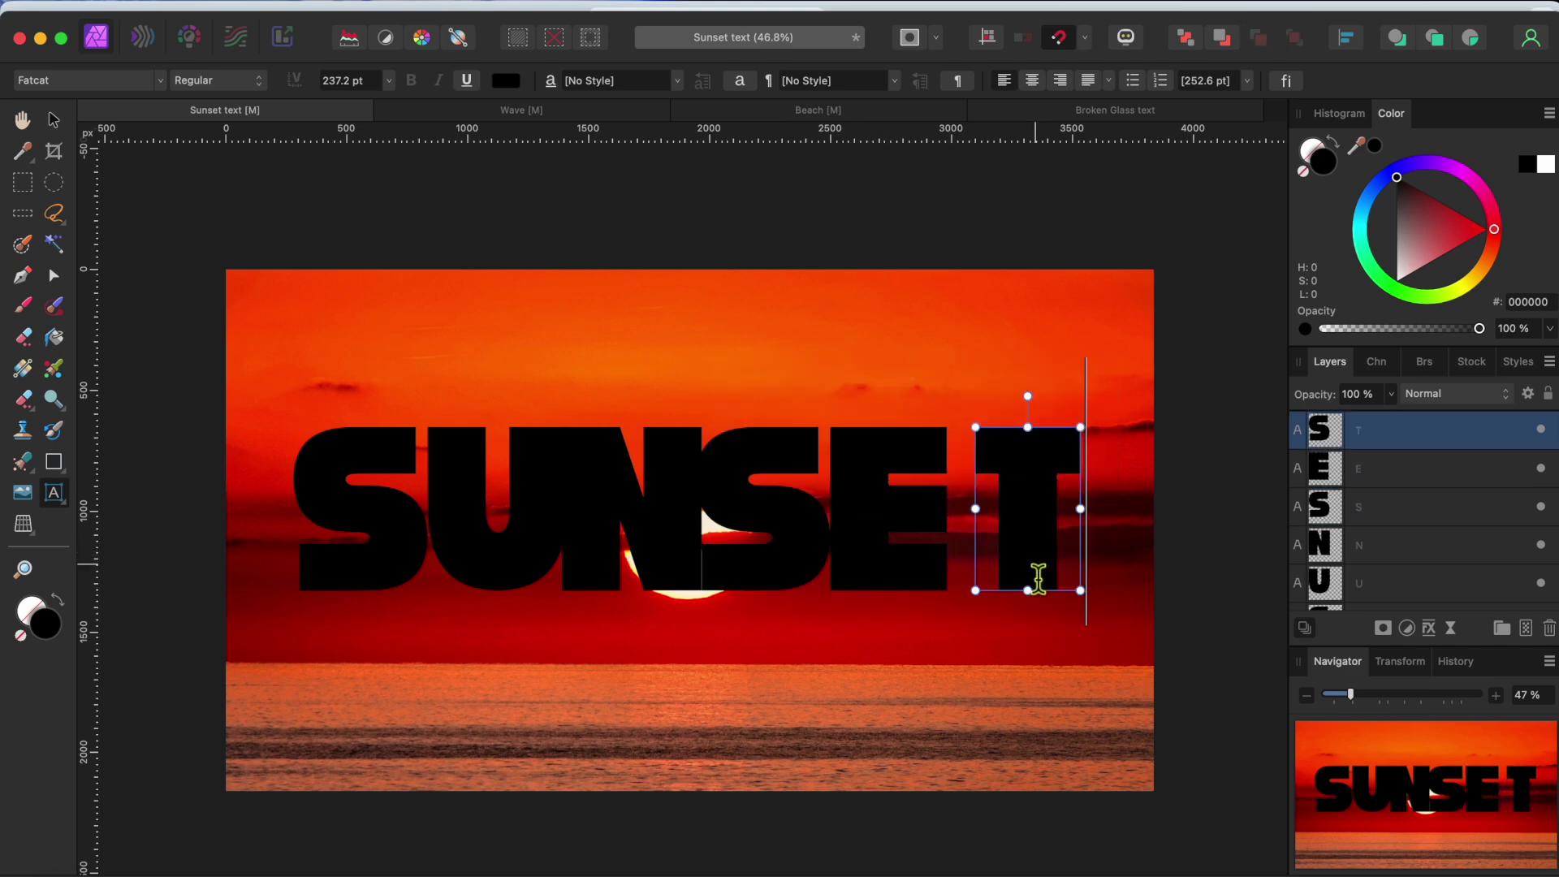
key(Escape)
Shift the E slightly to the right.
click(54, 119)
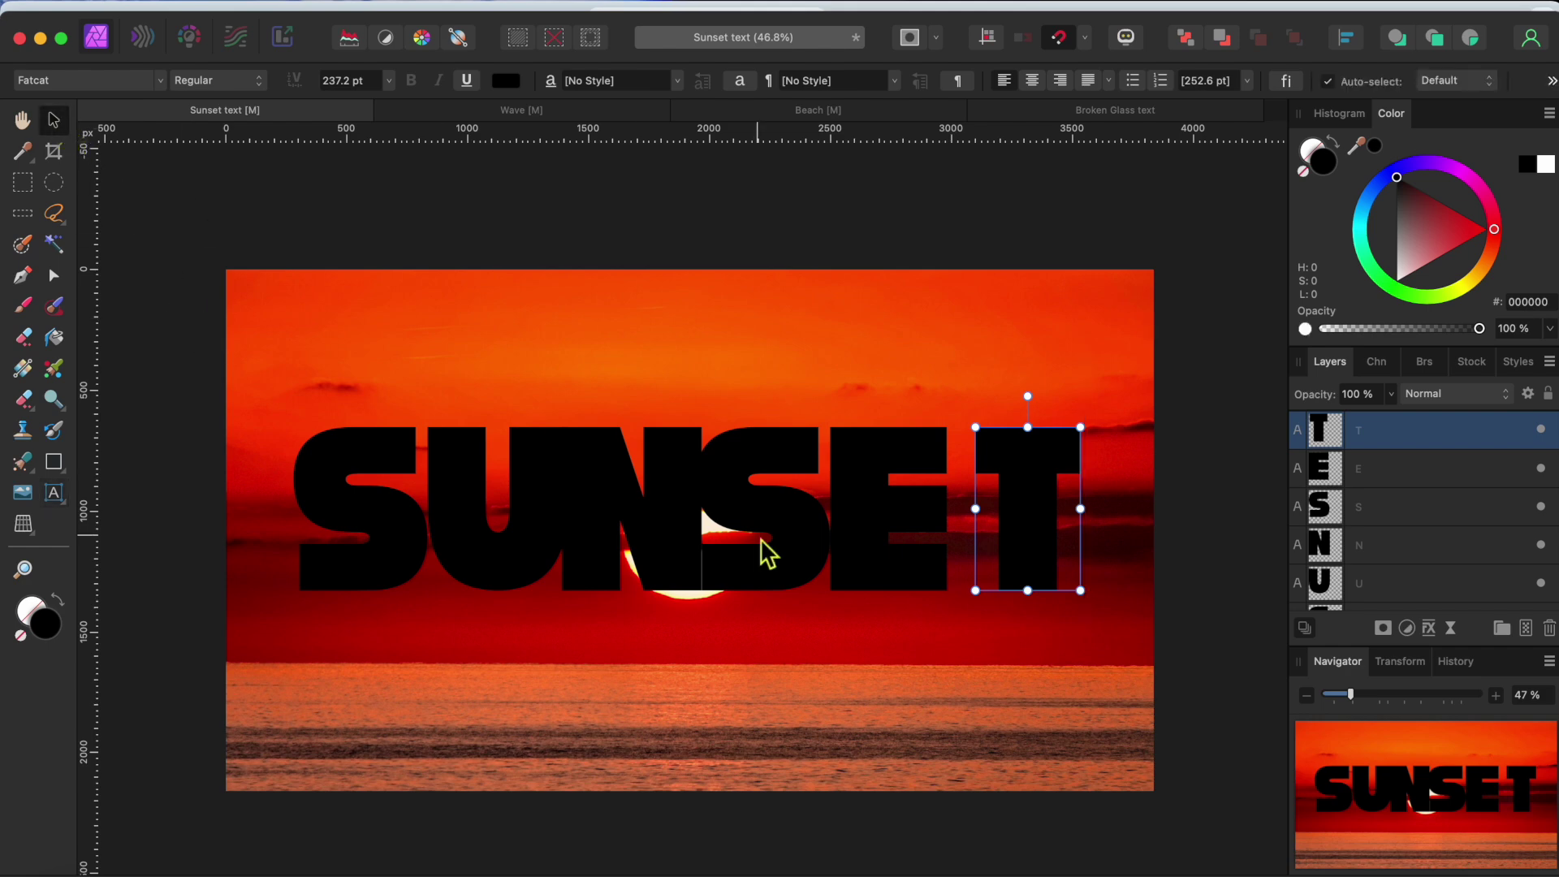
click(893, 534)
drag(905, 539, 923, 539)
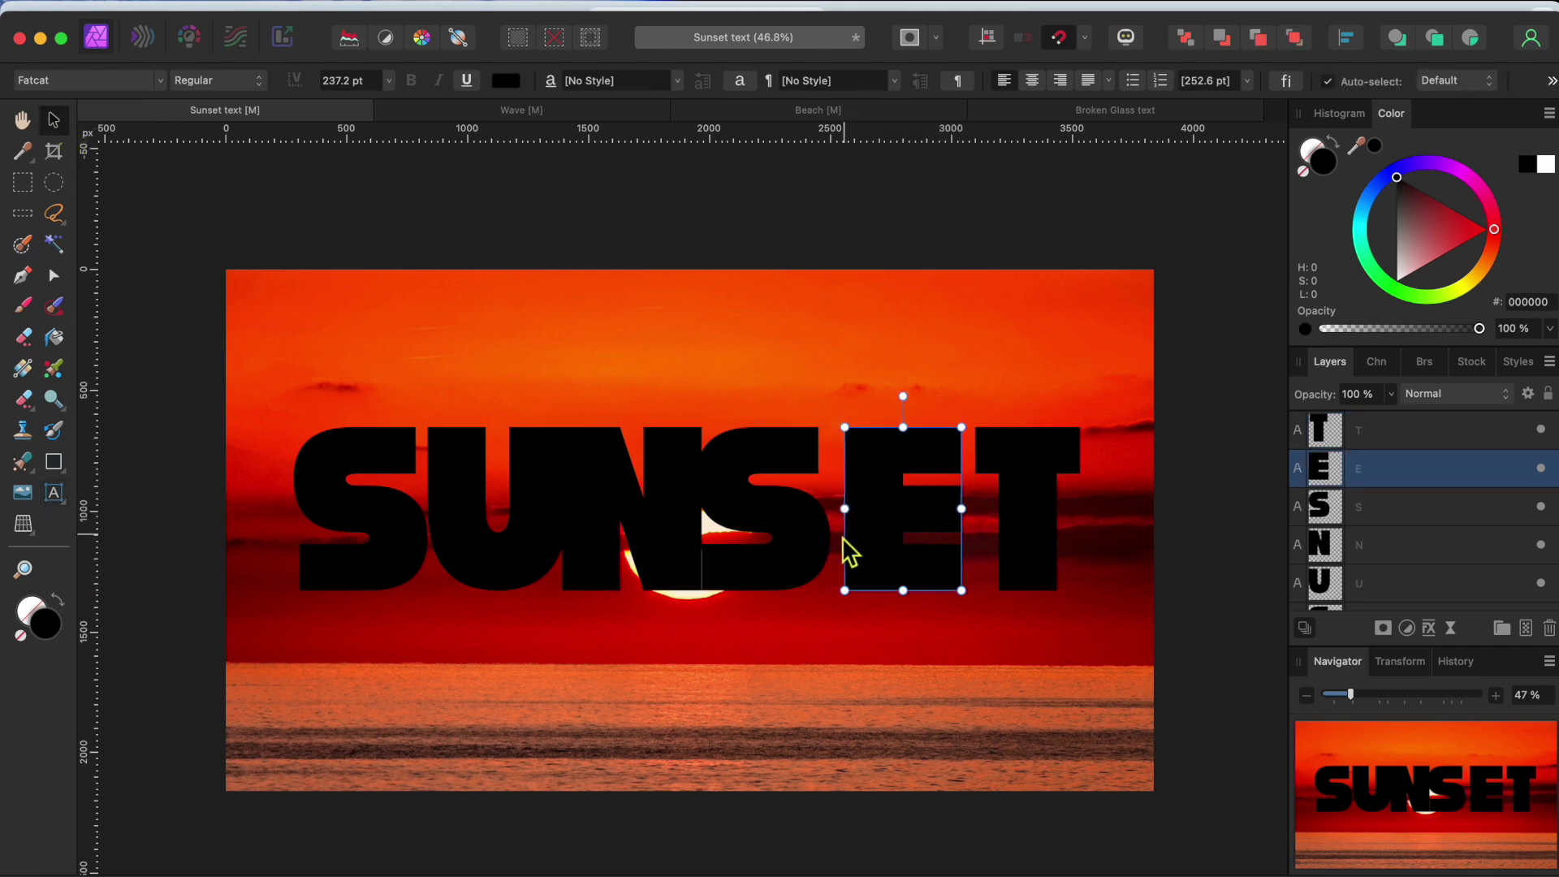
Nudge the second S and the N slightly to the right.
click(808, 536)
drag(812, 548, 829, 546)
click(685, 522)
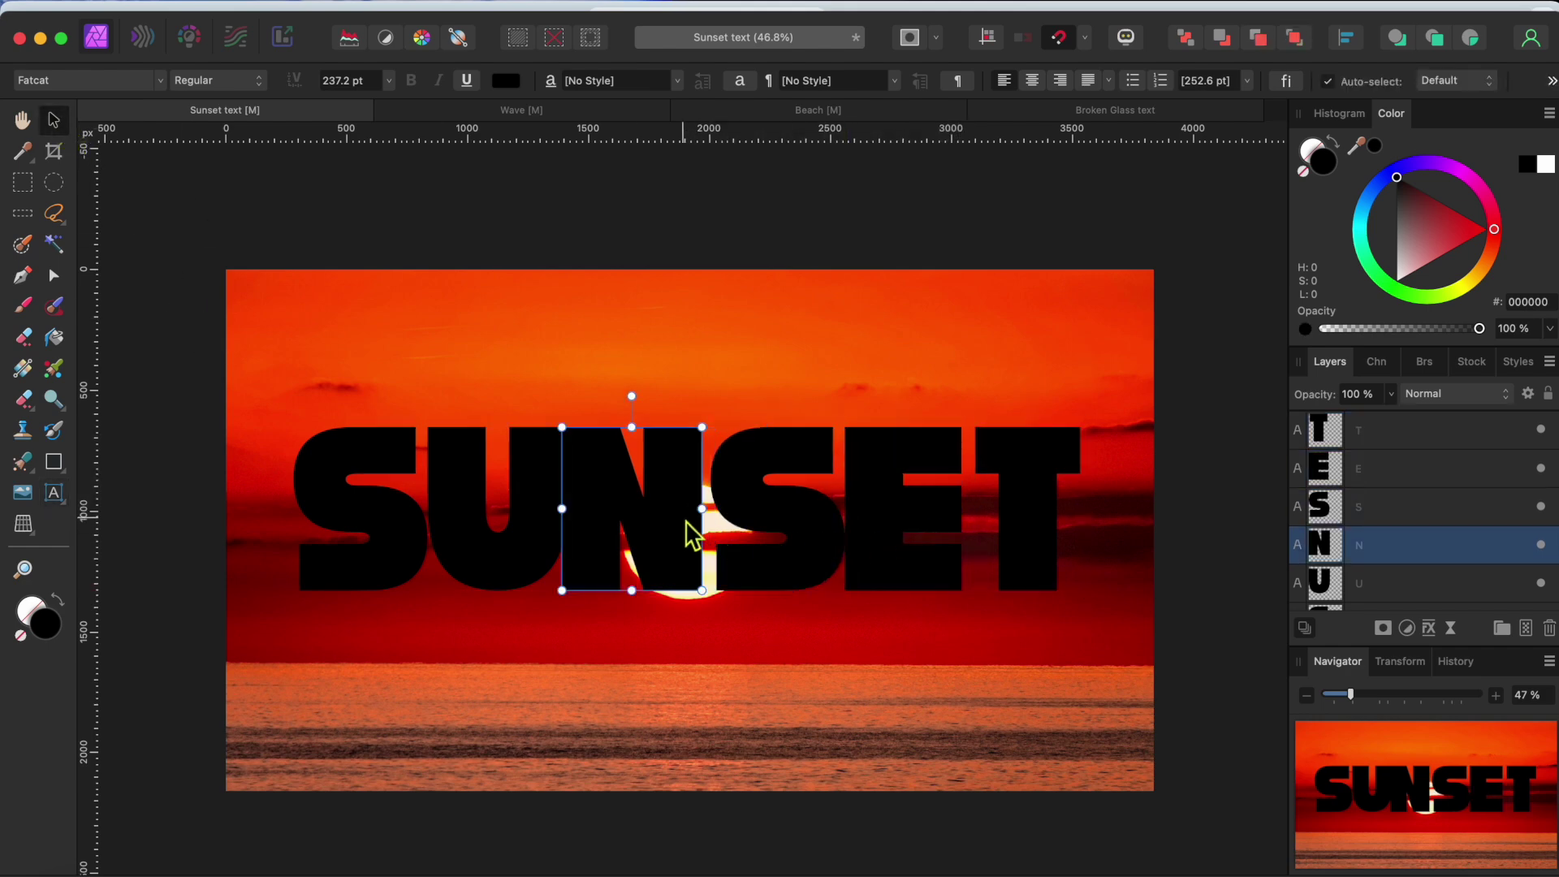
mouse_move(685, 522)
mouse_down()
mouse_move(705, 538)
mouse_move(699, 523)
mouse_up()
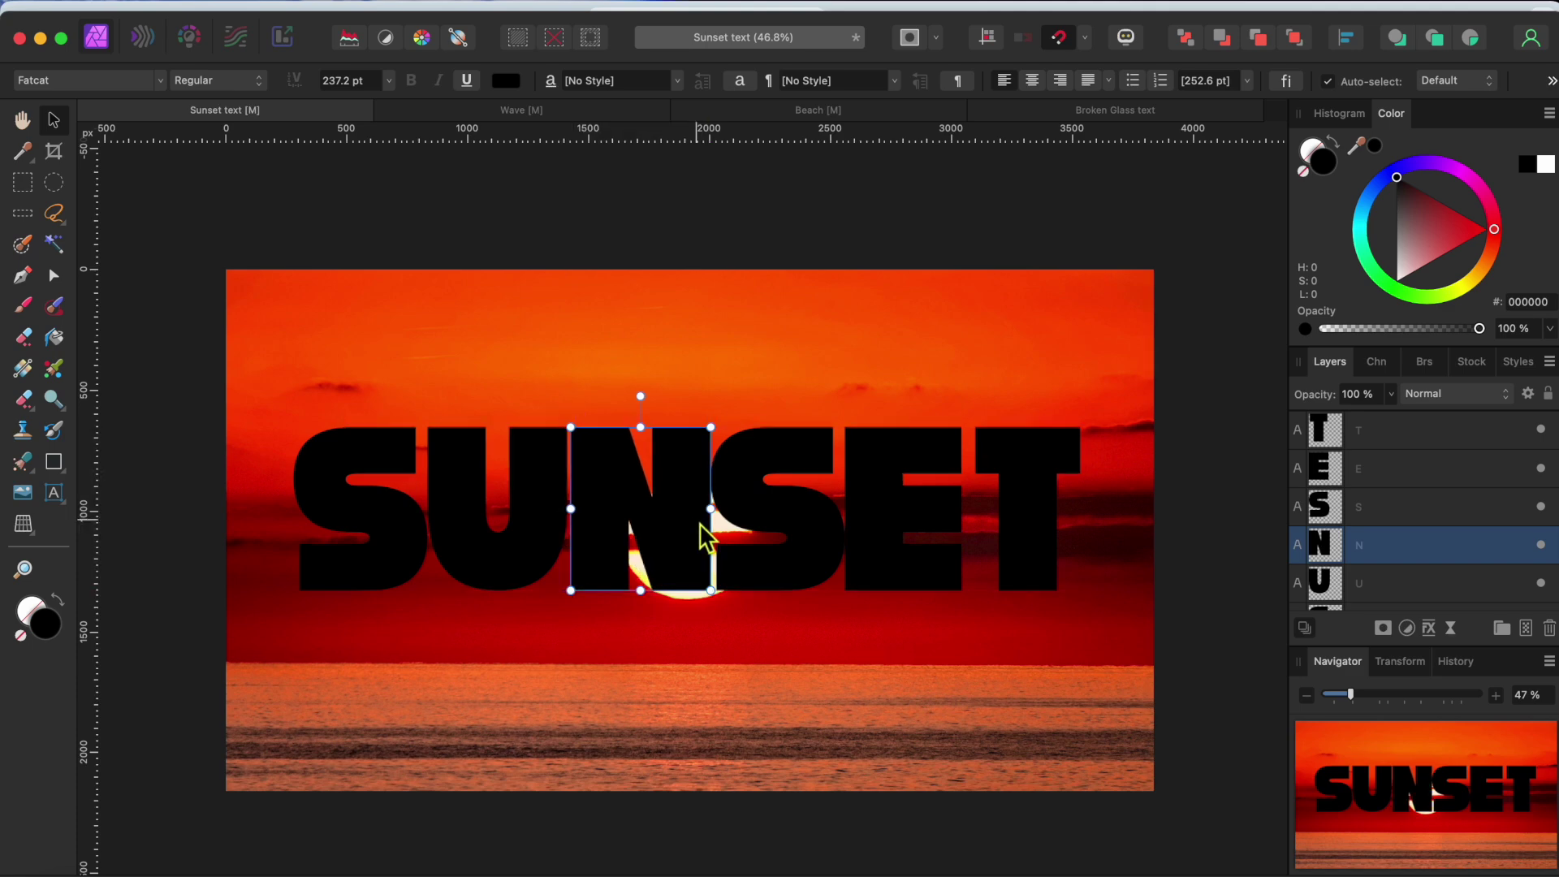
click(219, 583)
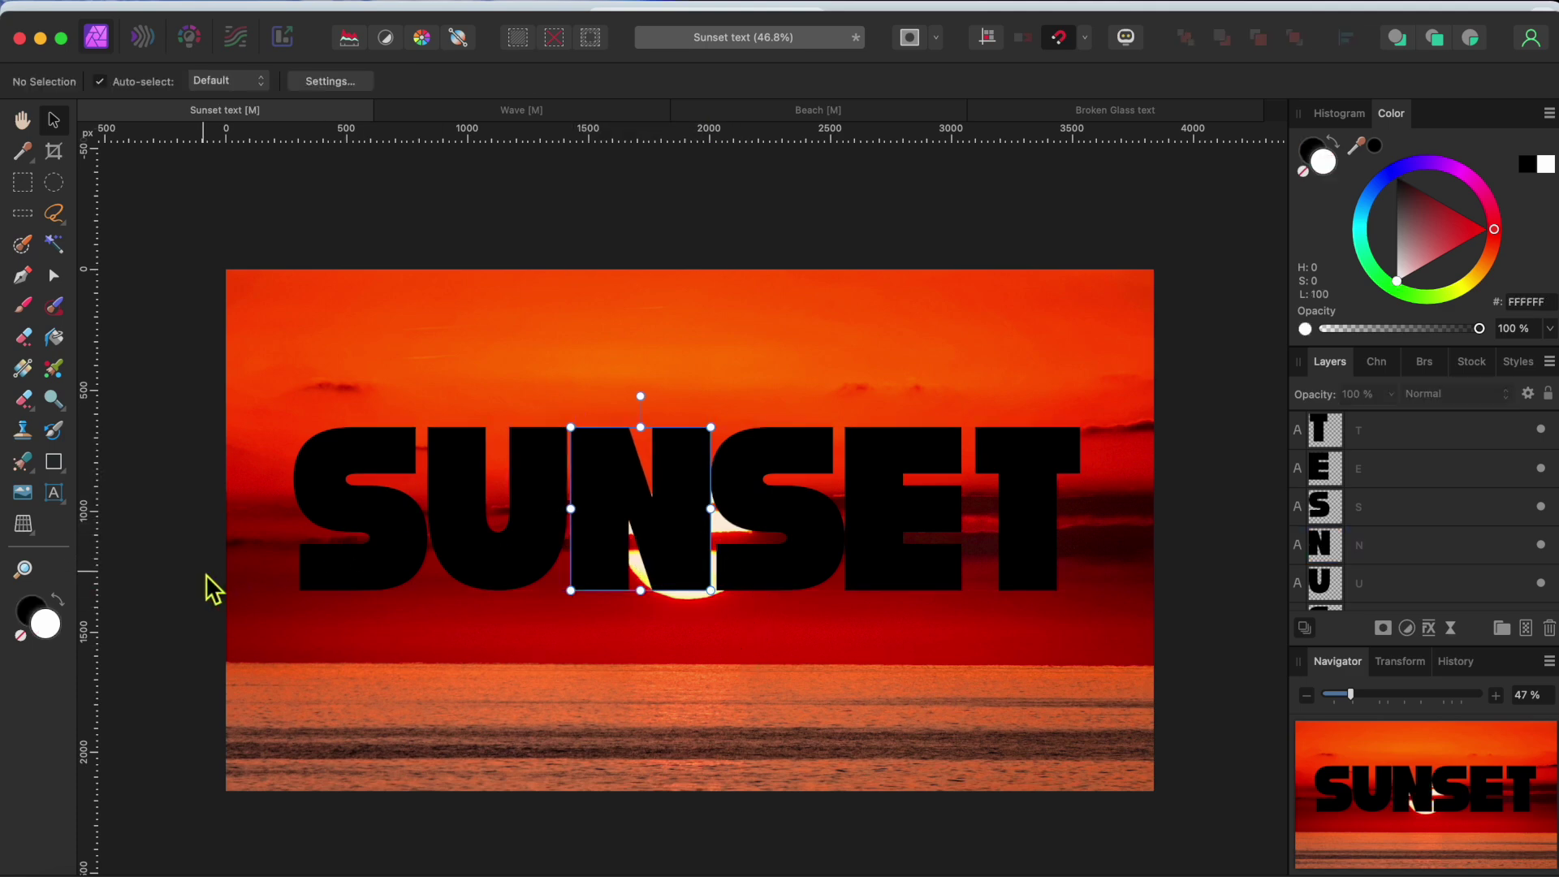
Stretch the first S and the final T taller, to 339.9 pt.
click(390, 517)
drag(364, 434, 367, 365)
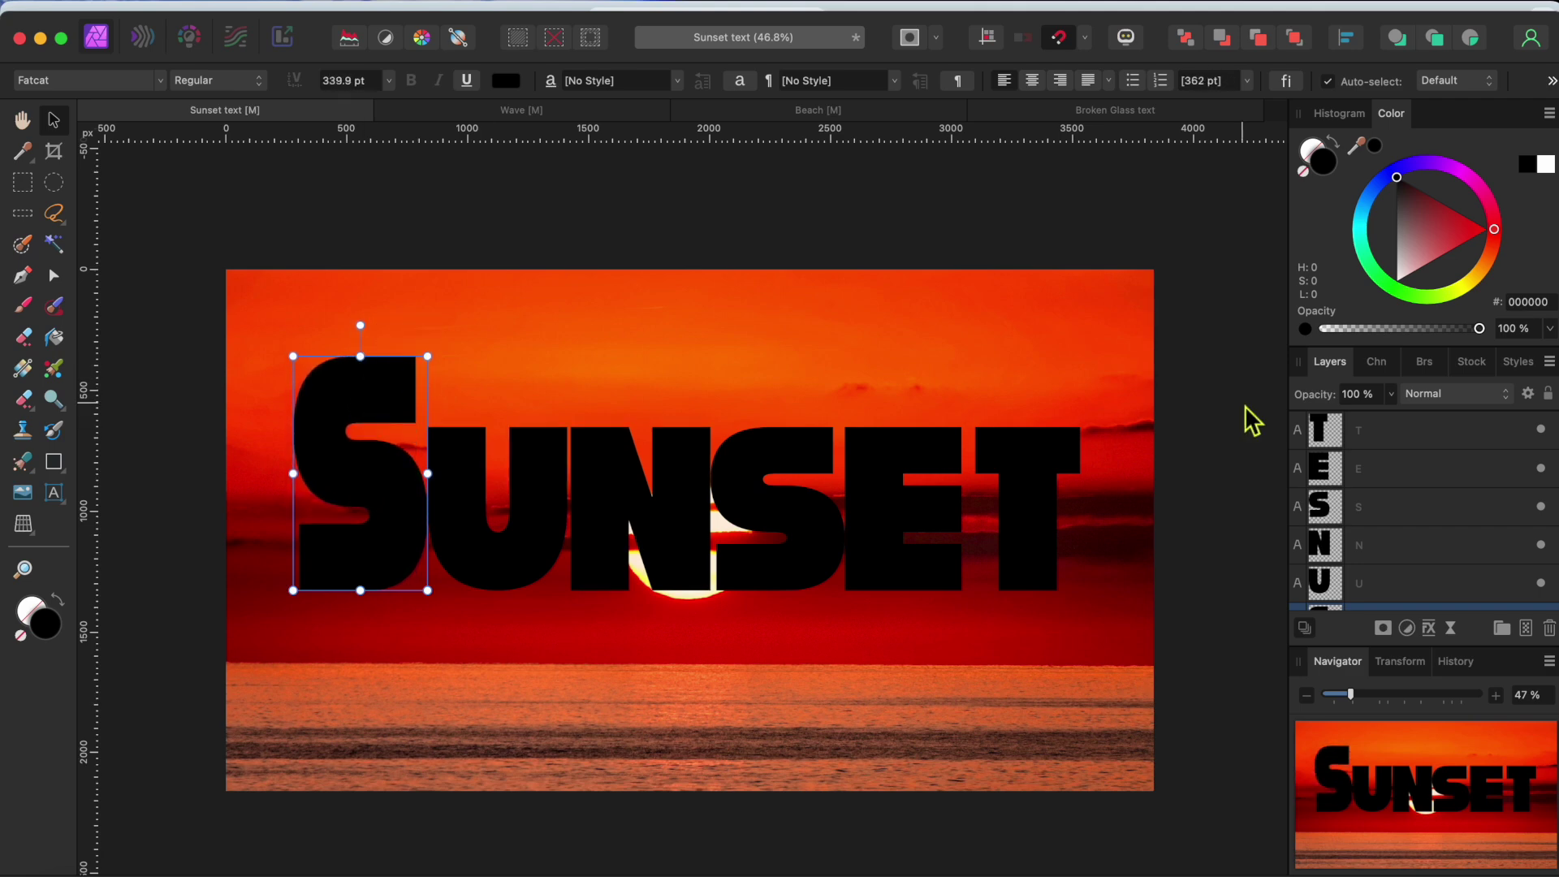
click(1074, 499)
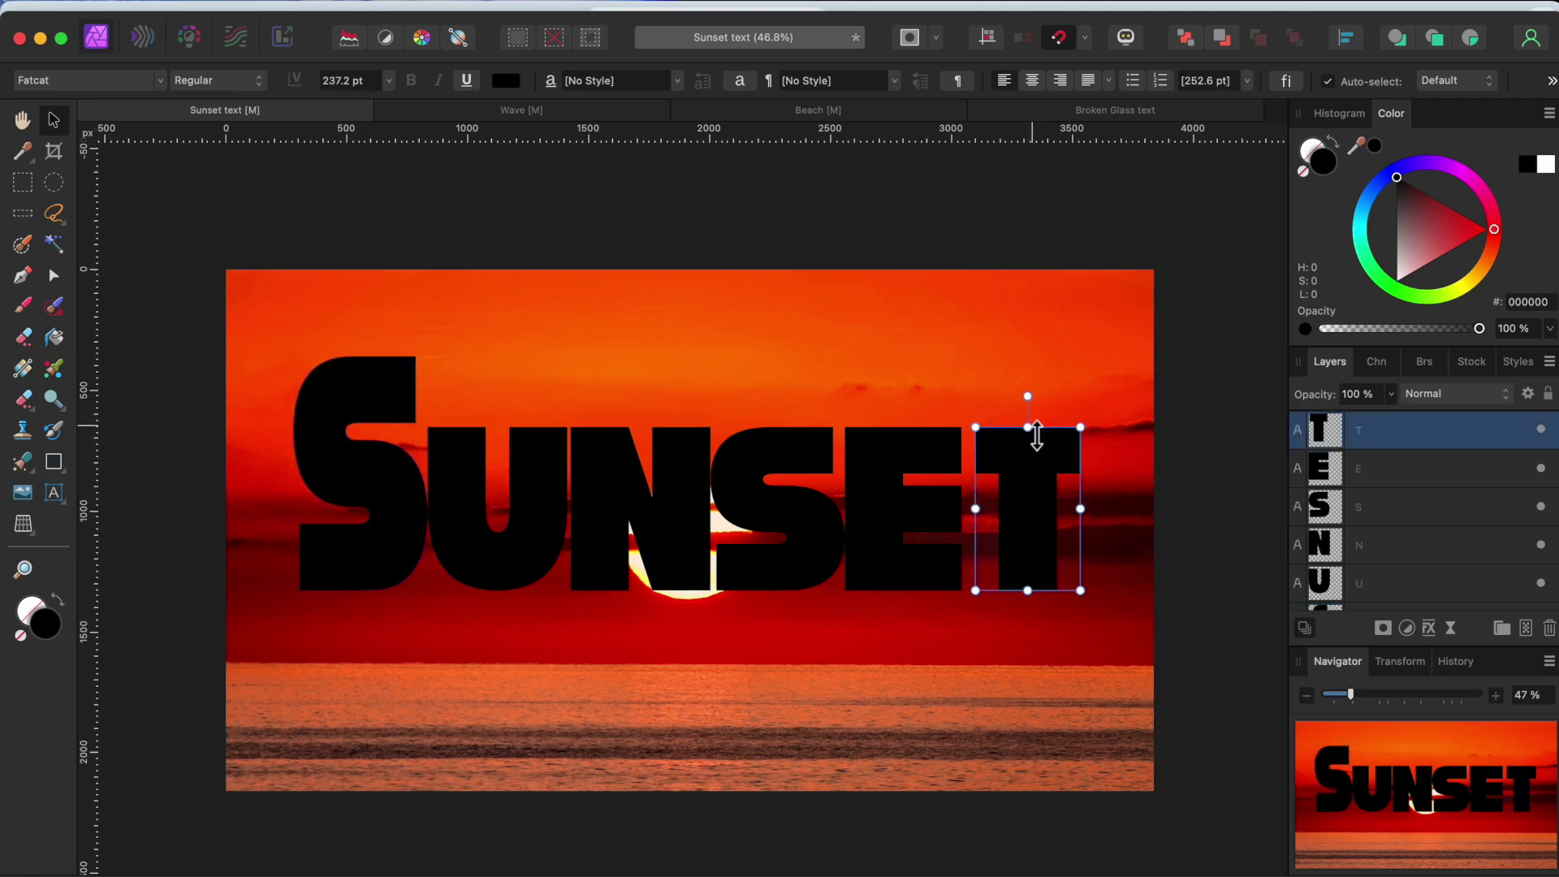
drag(1037, 436, 1033, 368)
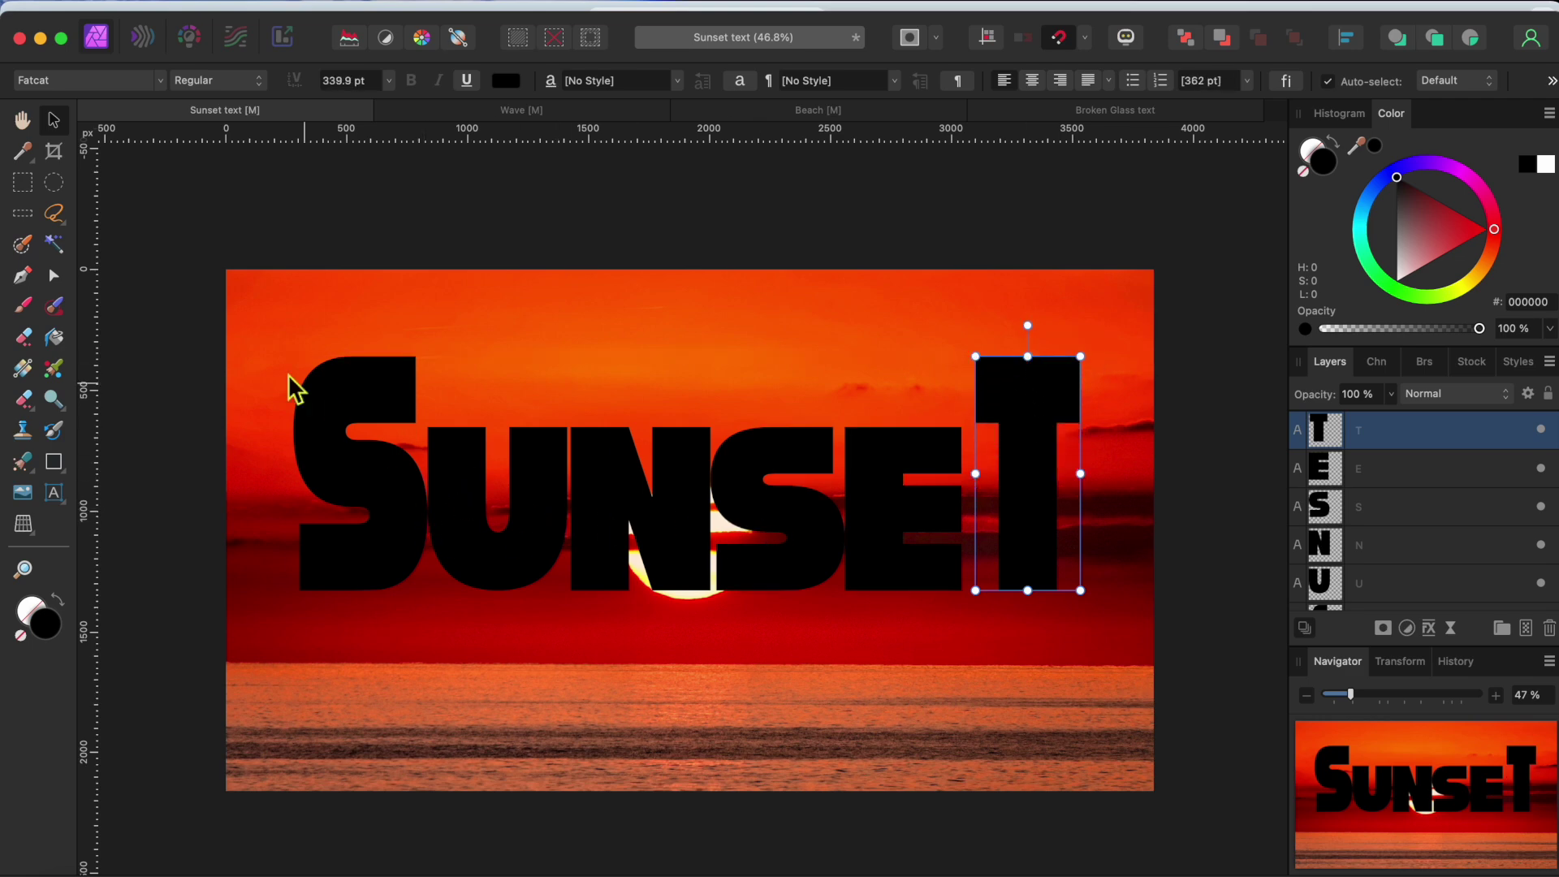
click(377, 529)
Convert the first S from text into curves.
click(342, 416)
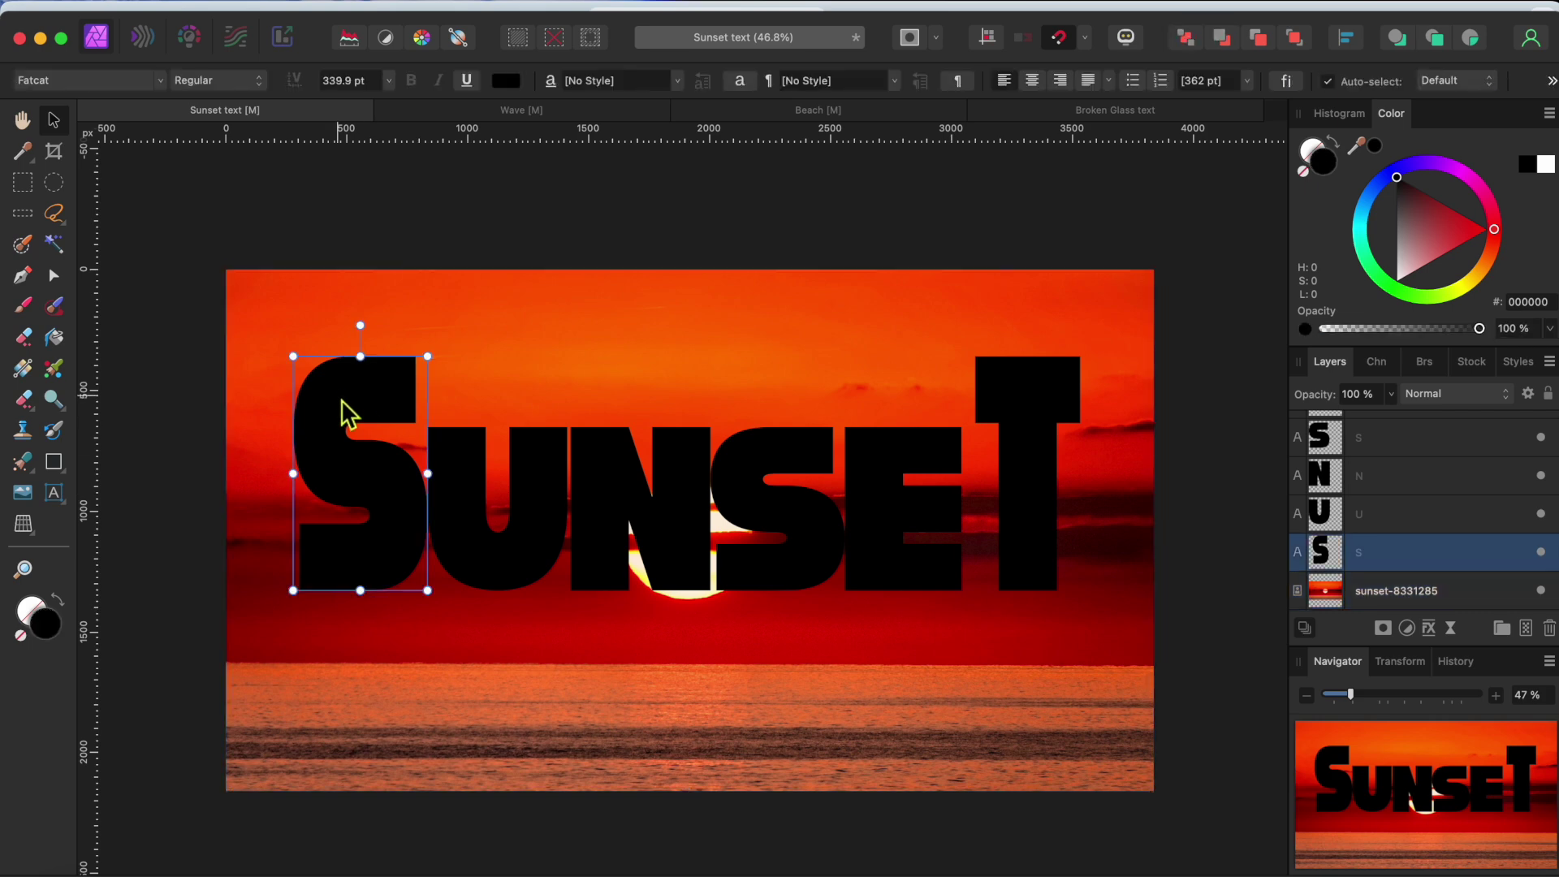
click(363, 1)
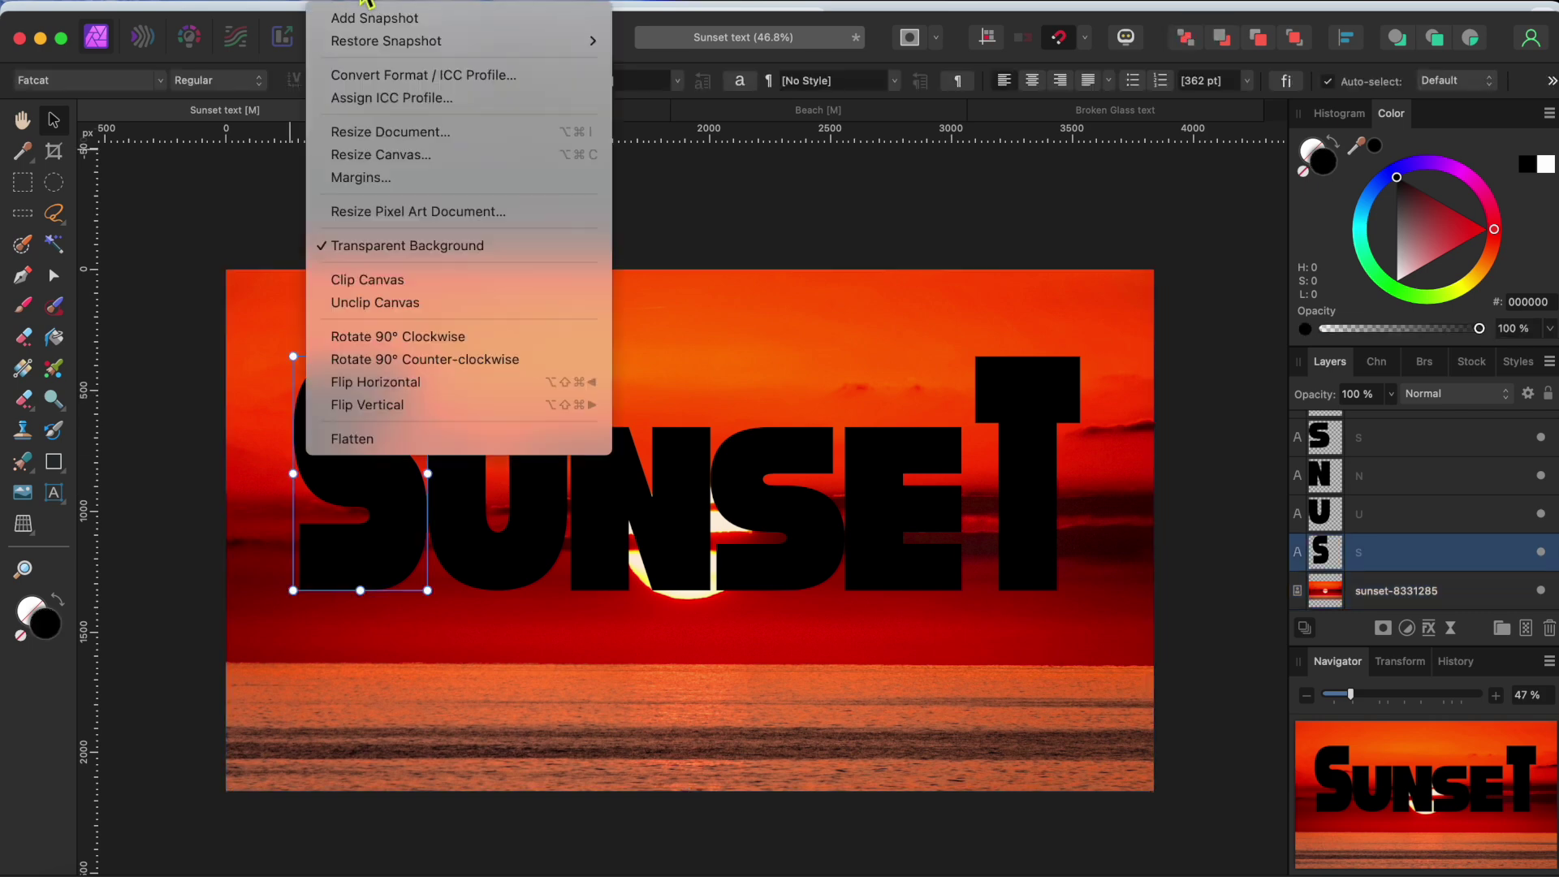
mouse_move(434, 1)
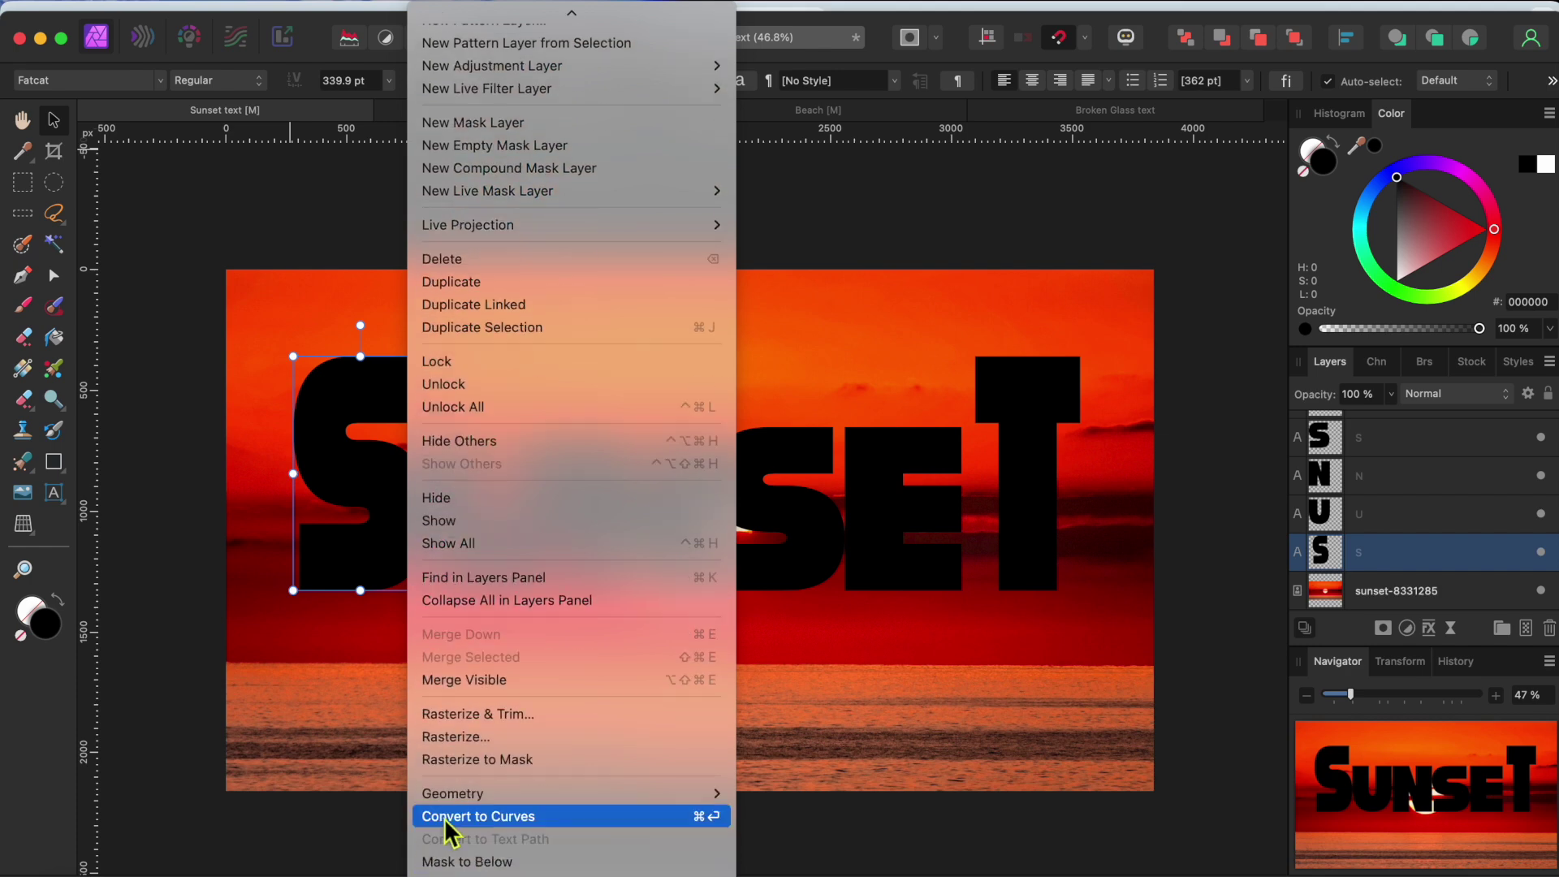
click(445, 814)
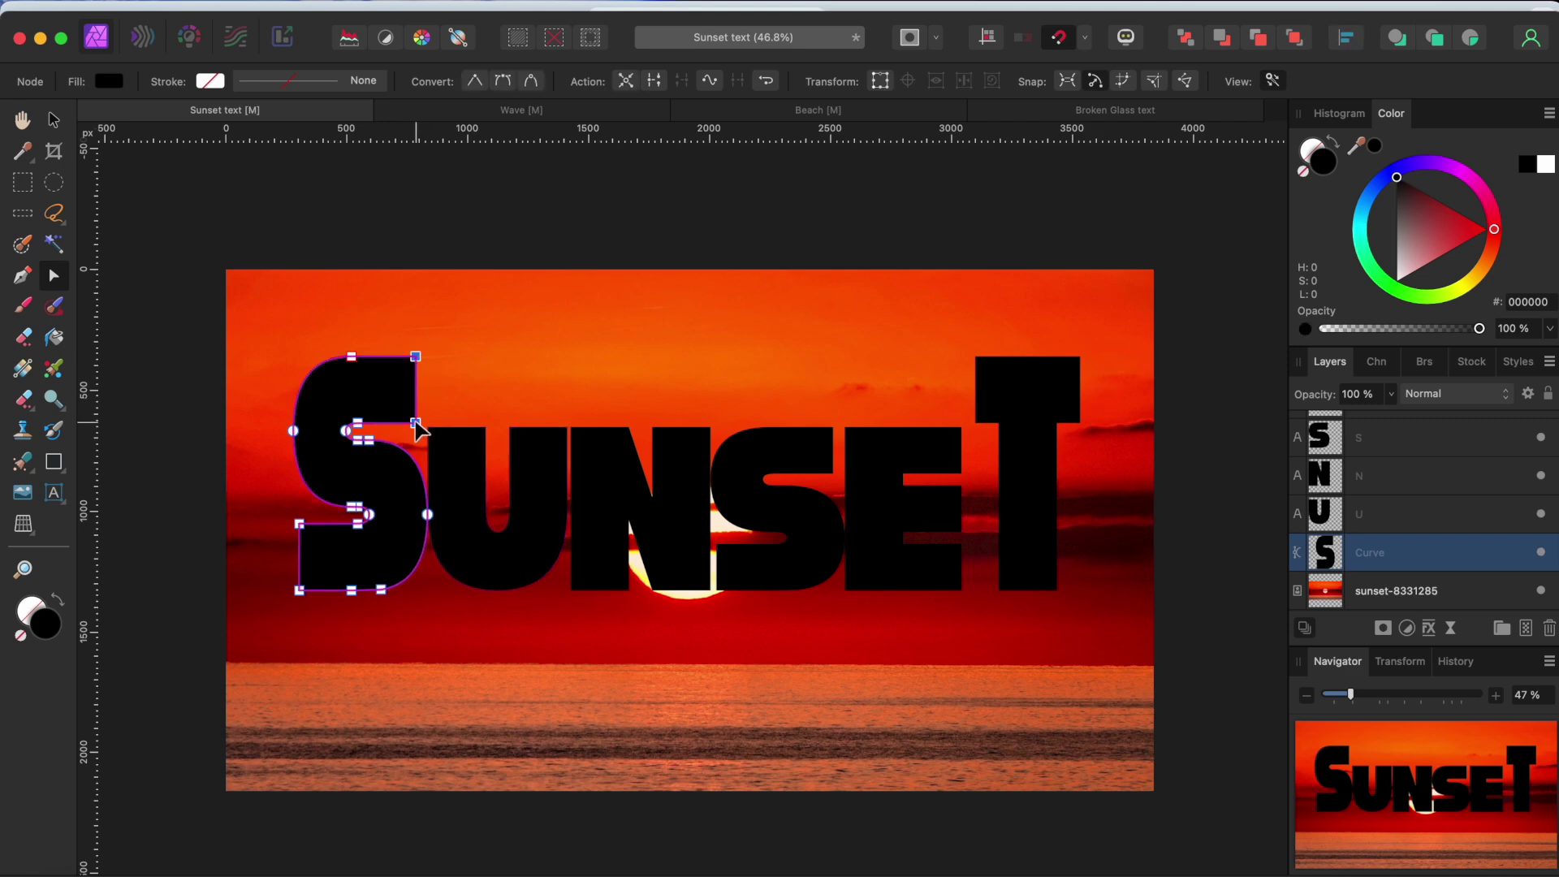
Drag the S's top-arm nodes right so the arm becomes a bar reaching the T.
drag(417, 423, 976, 422)
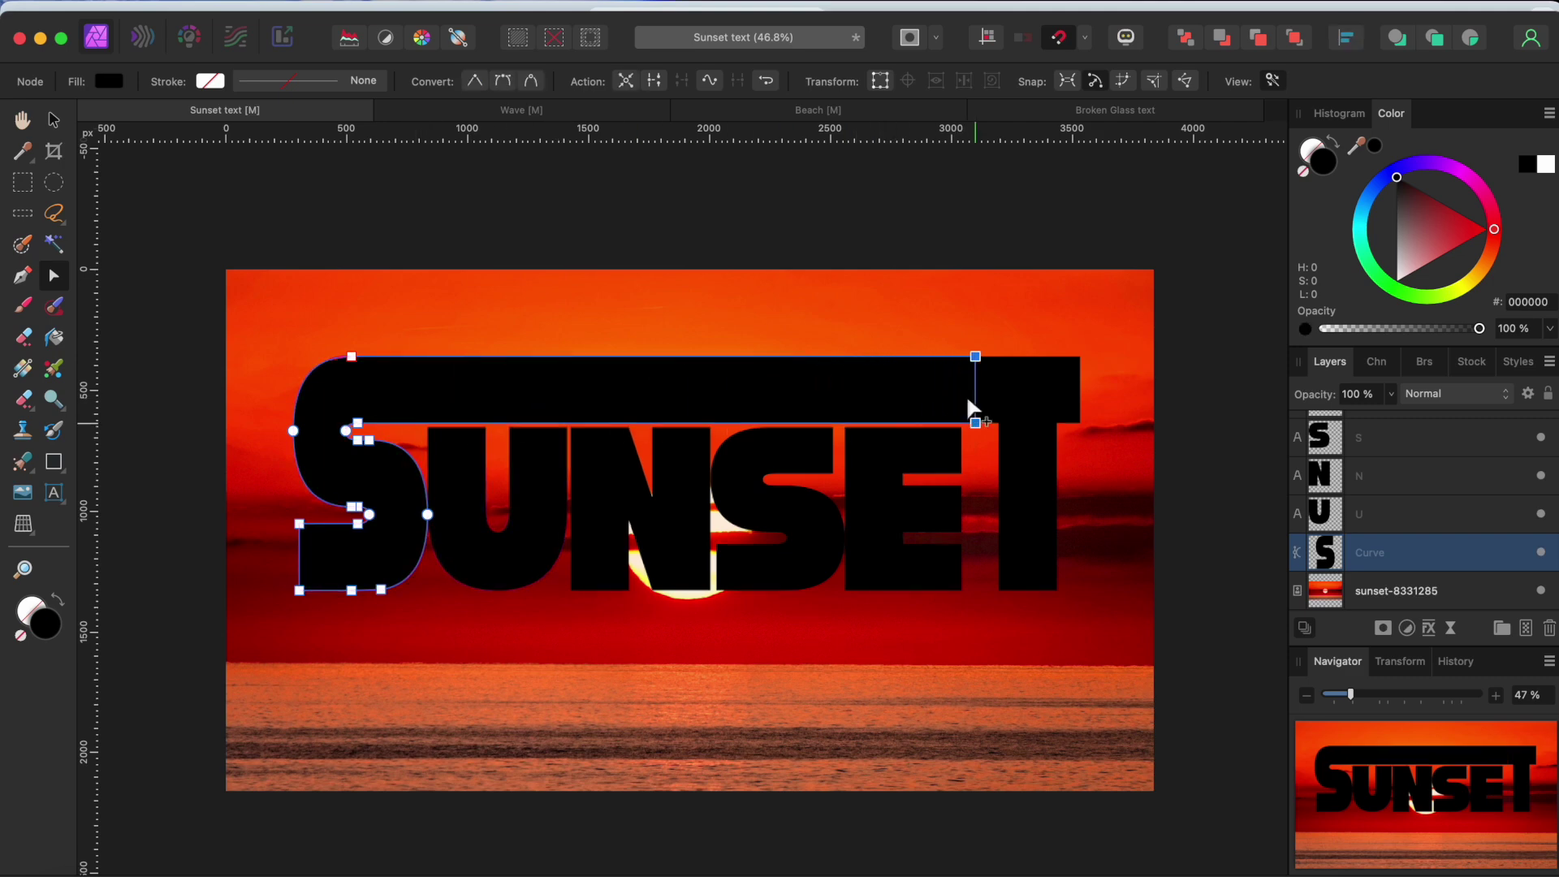
click(957, 222)
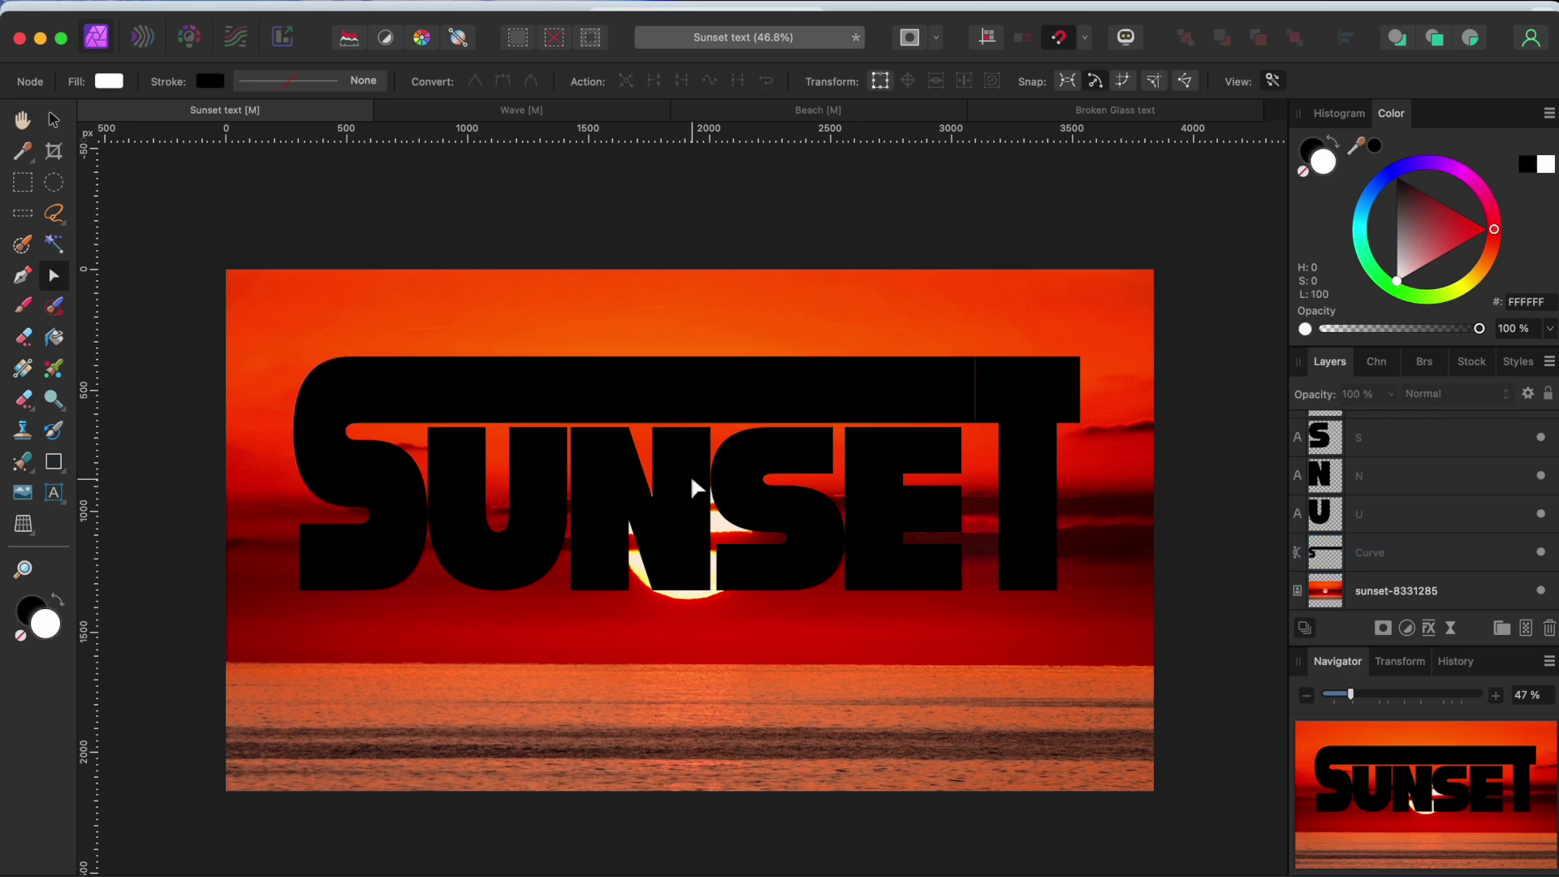
scroll(1343, 479, up, 2)
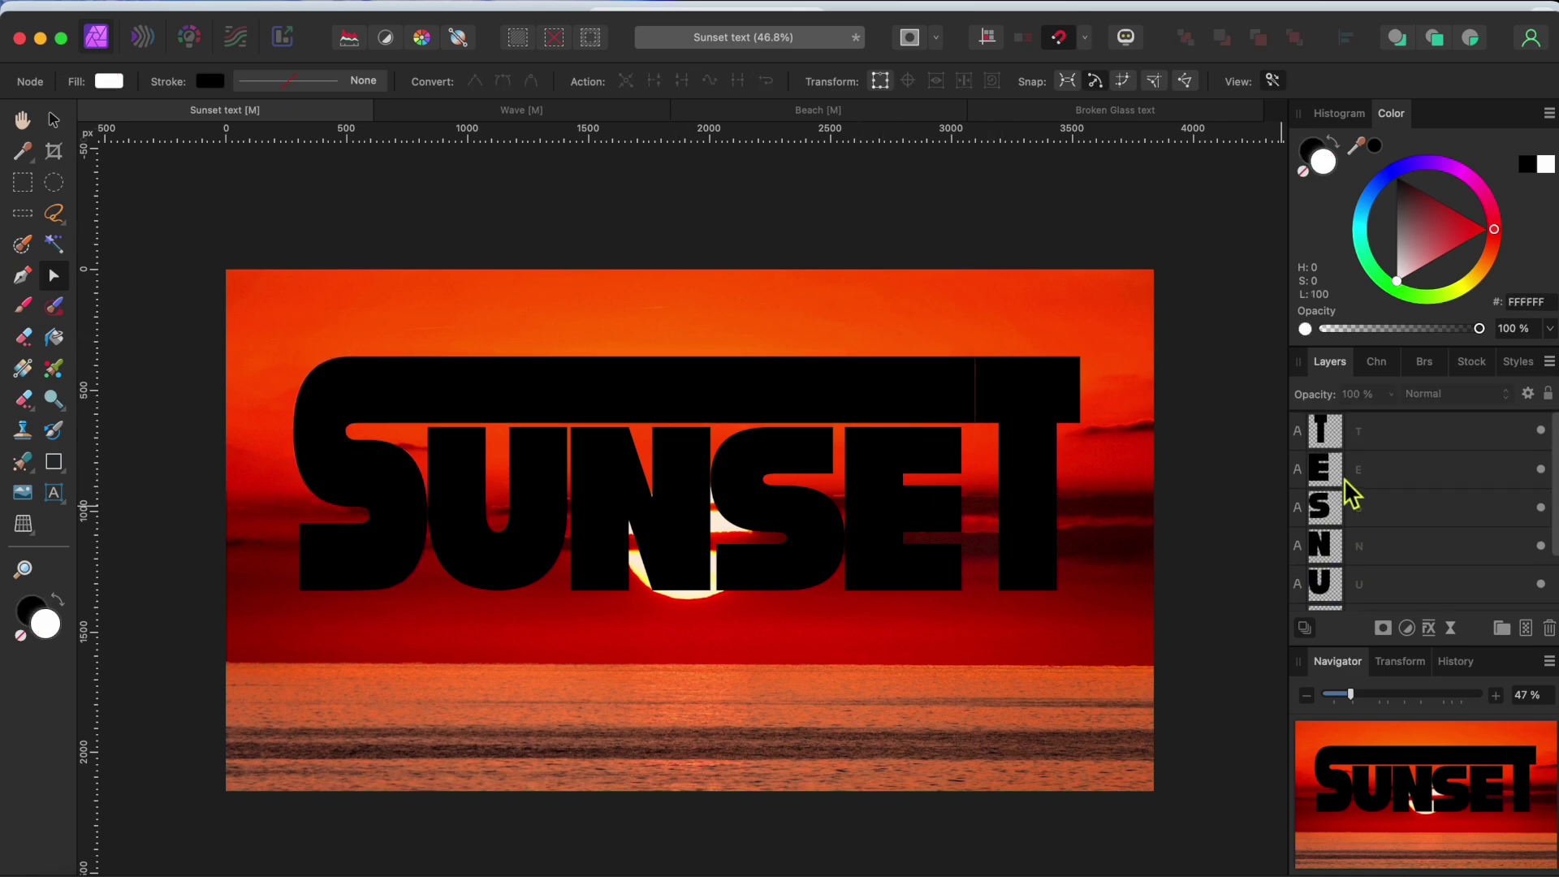
click(1379, 429)
Group all the SUNSET letter layers down to the Curve layer.
scroll(1379, 429, down, 2)
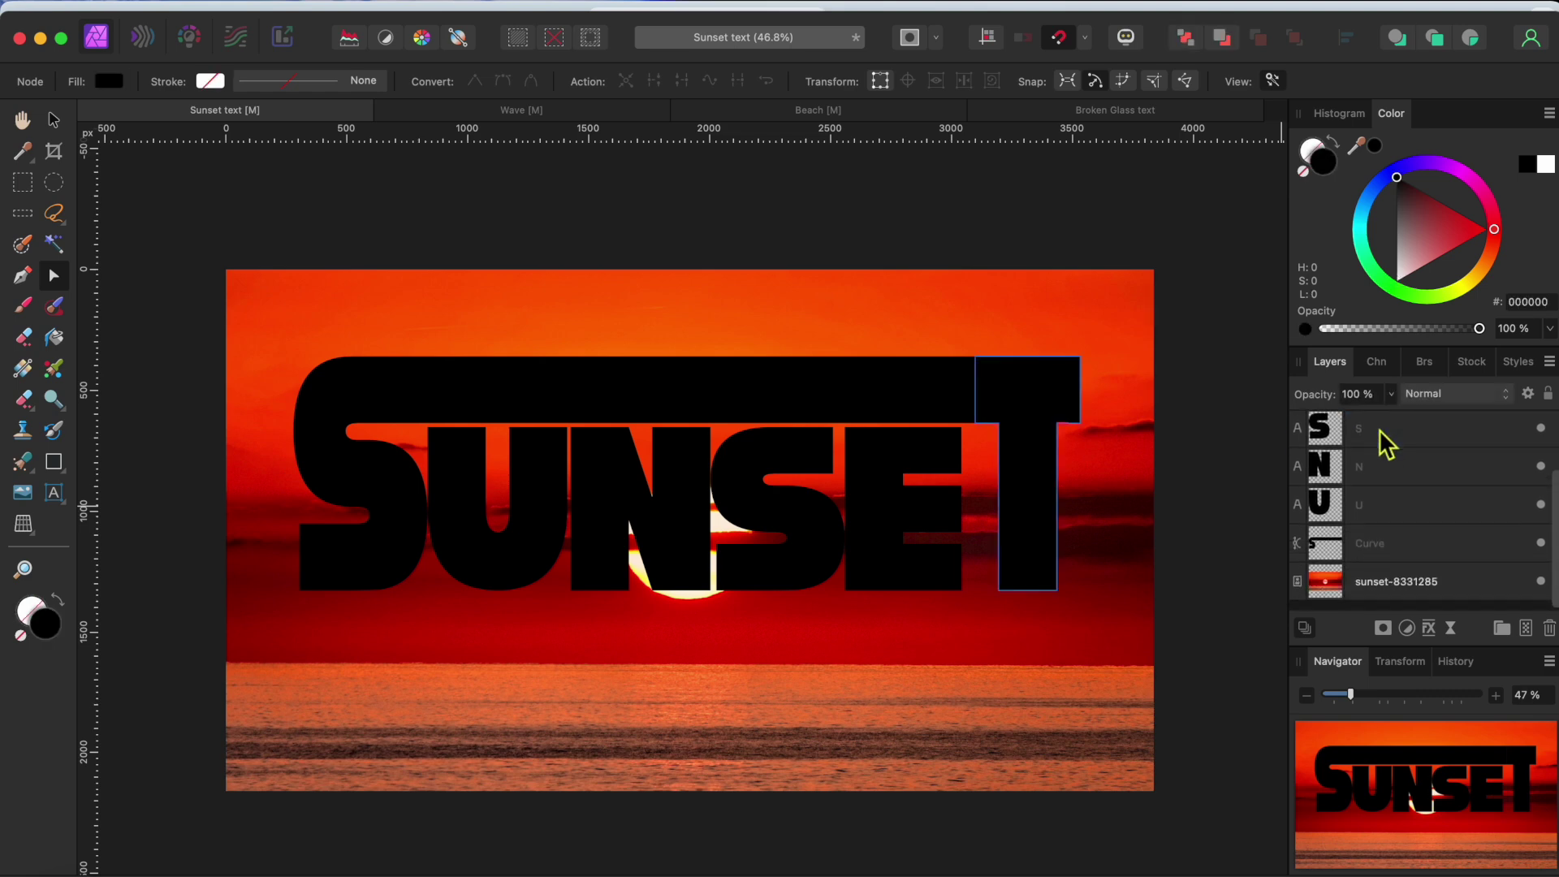
shift+click(1372, 567)
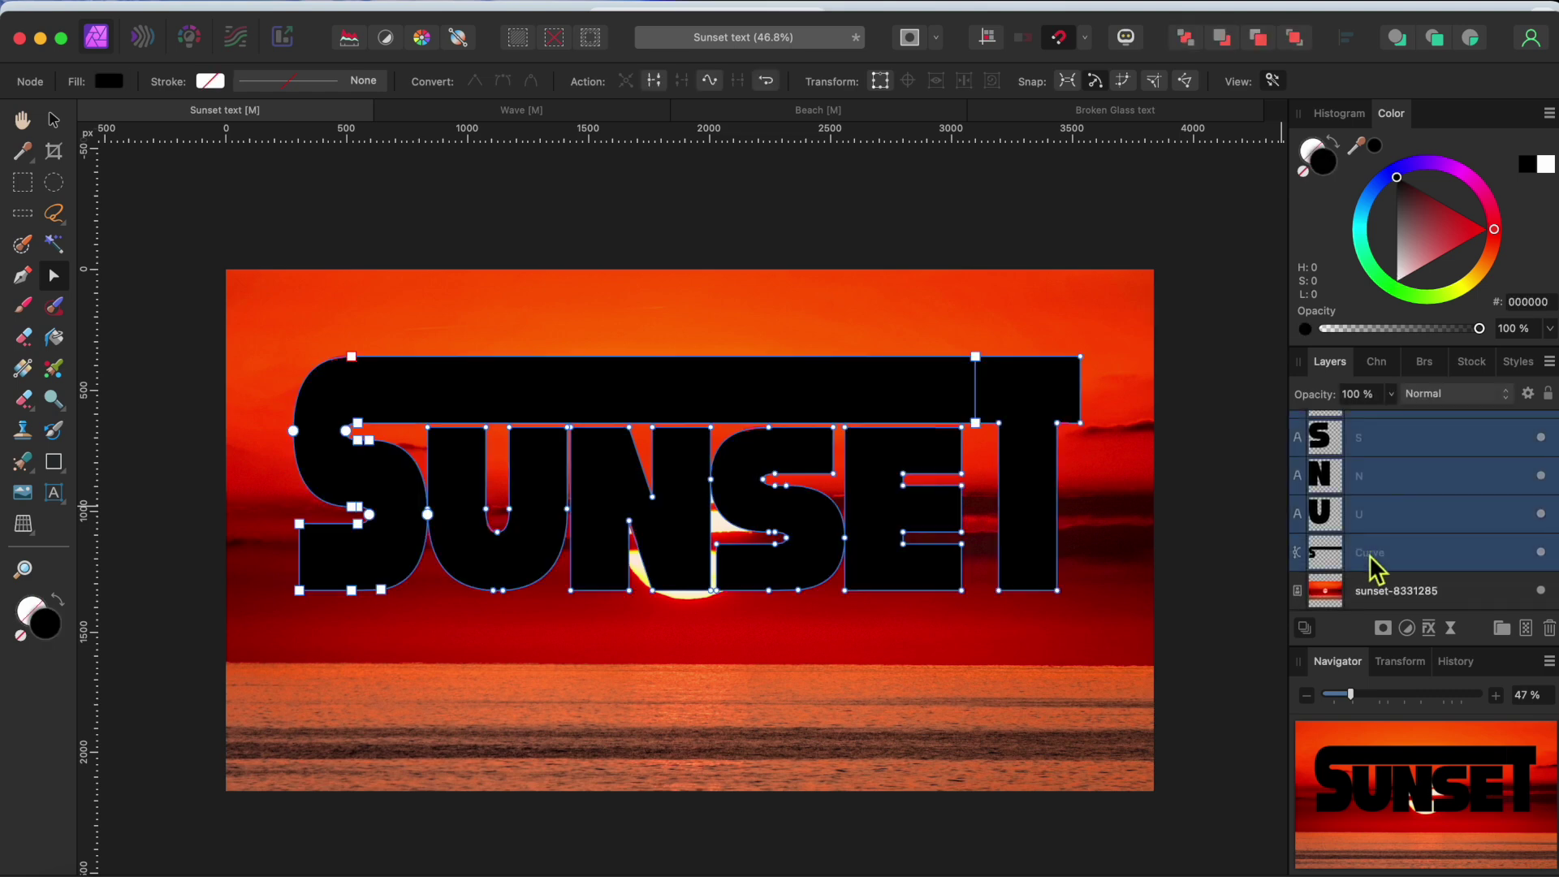
right_click(1370, 556)
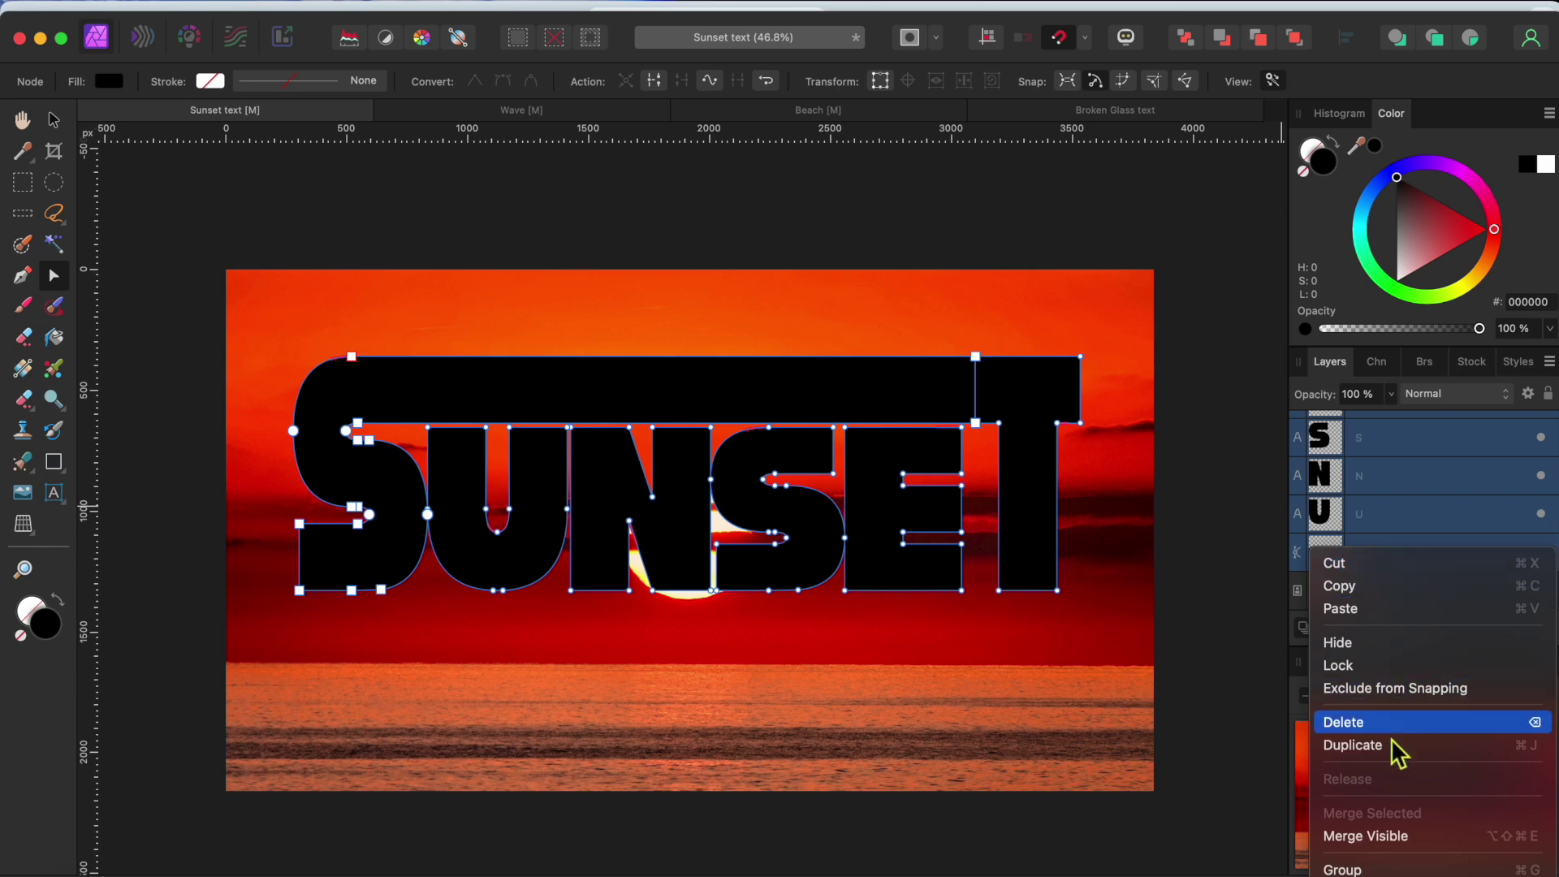
click(1356, 868)
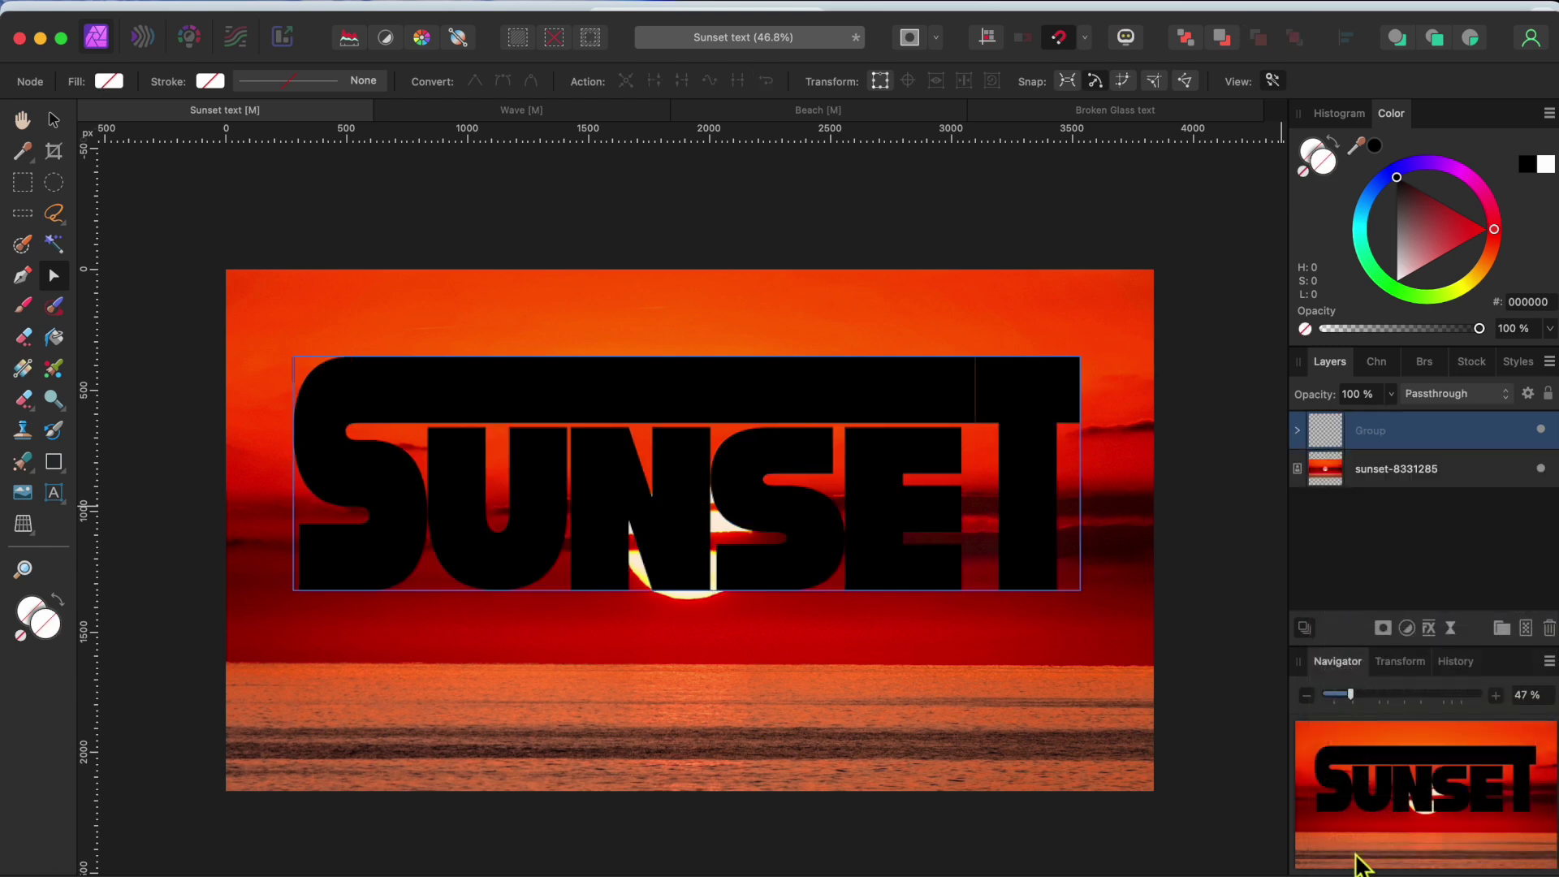
right_click(1426, 439)
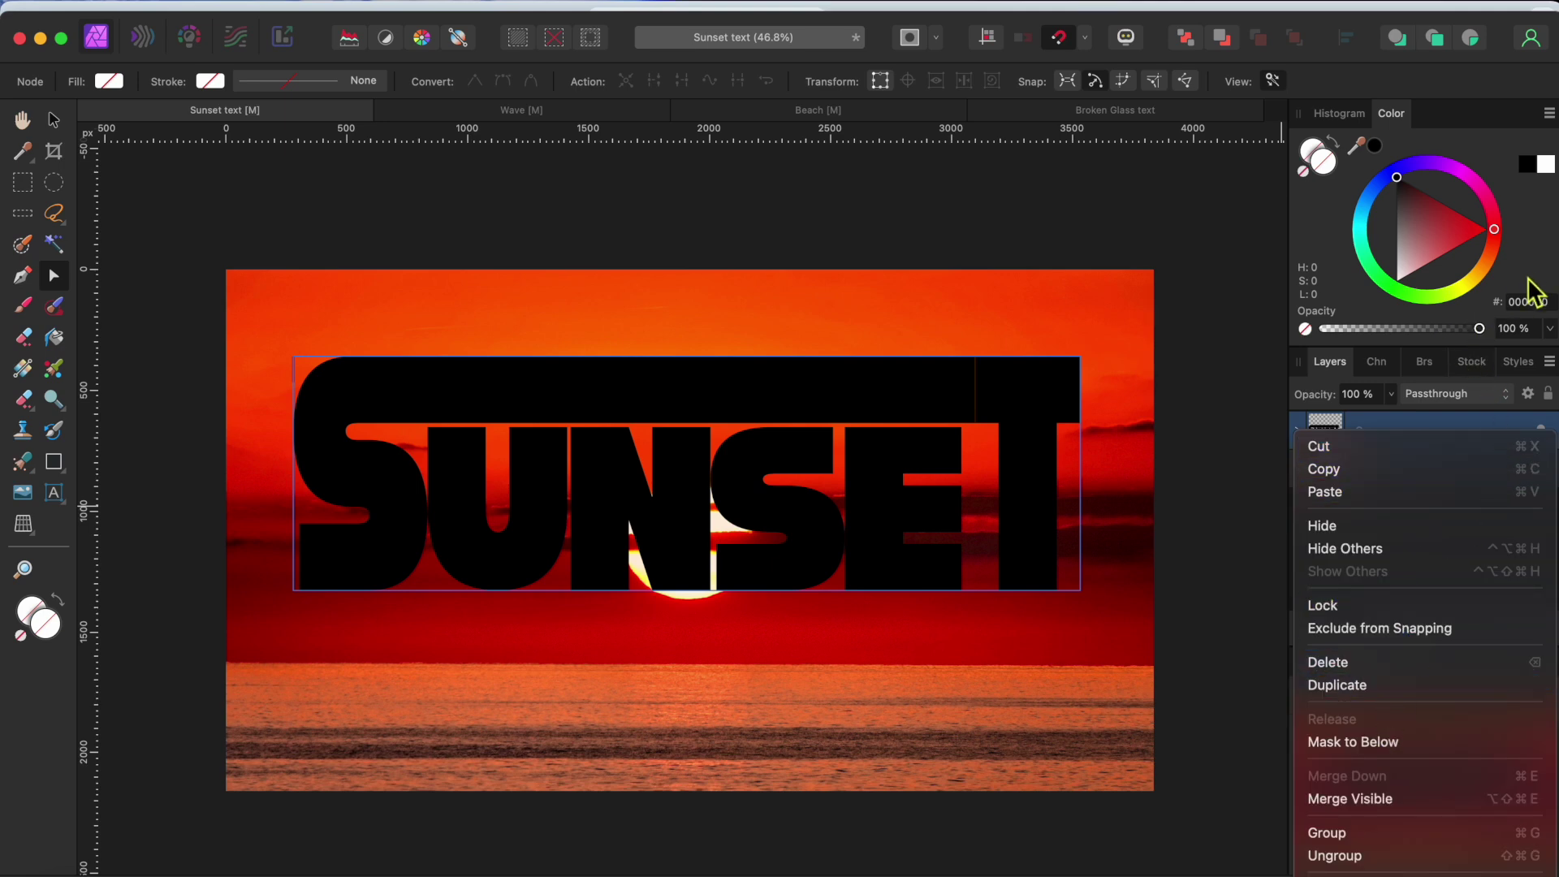
click(1531, 410)
Hide the sunset photo and Merge Visible into a new Pixel layer of the lettering.
click(1542, 469)
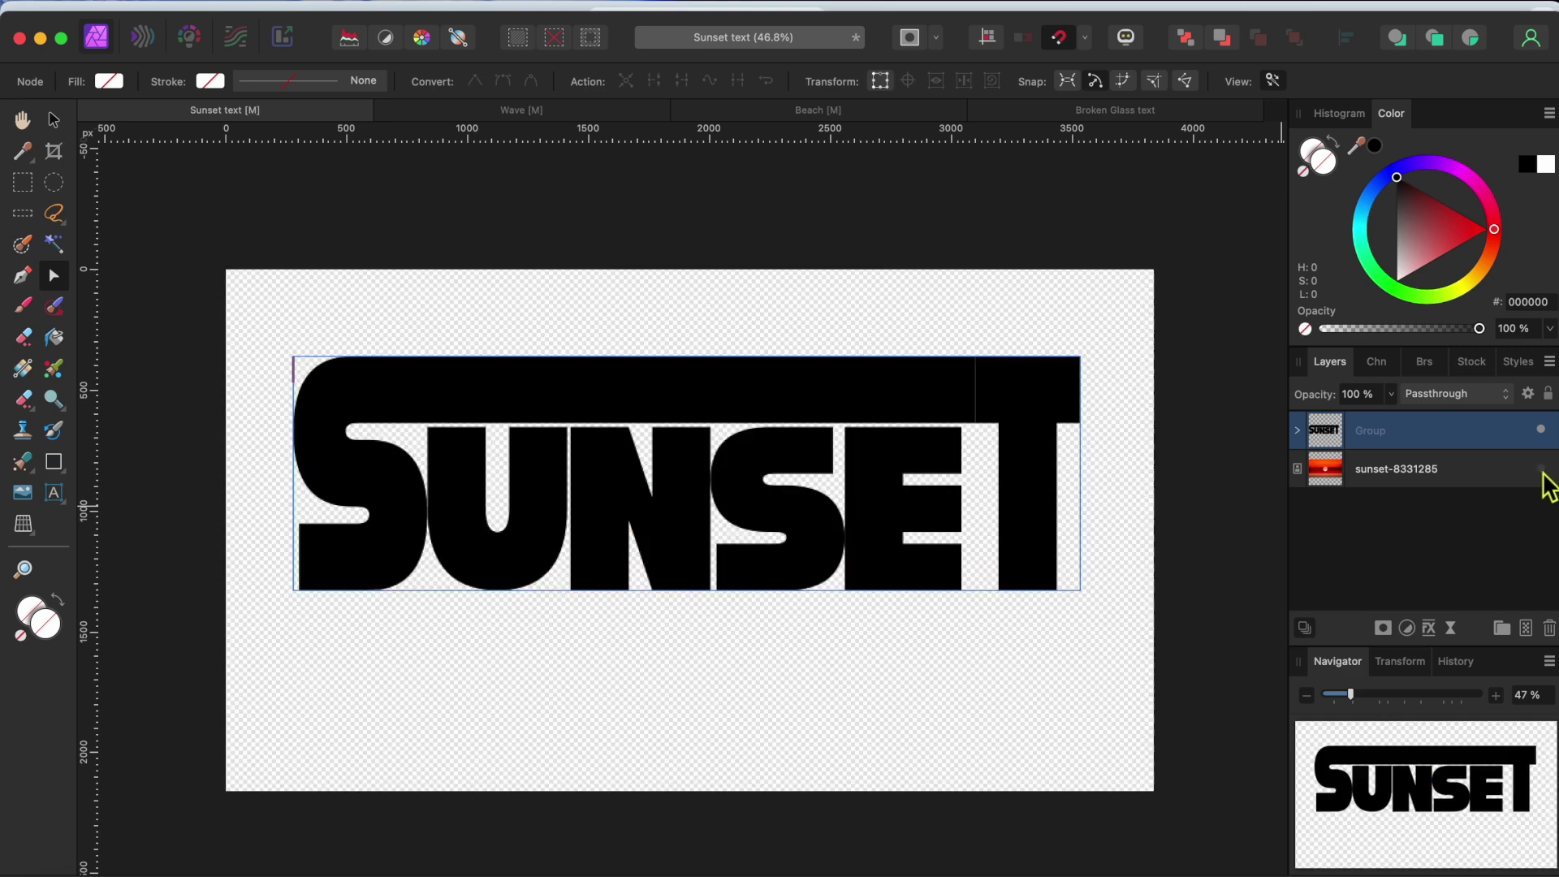
right_click(1449, 447)
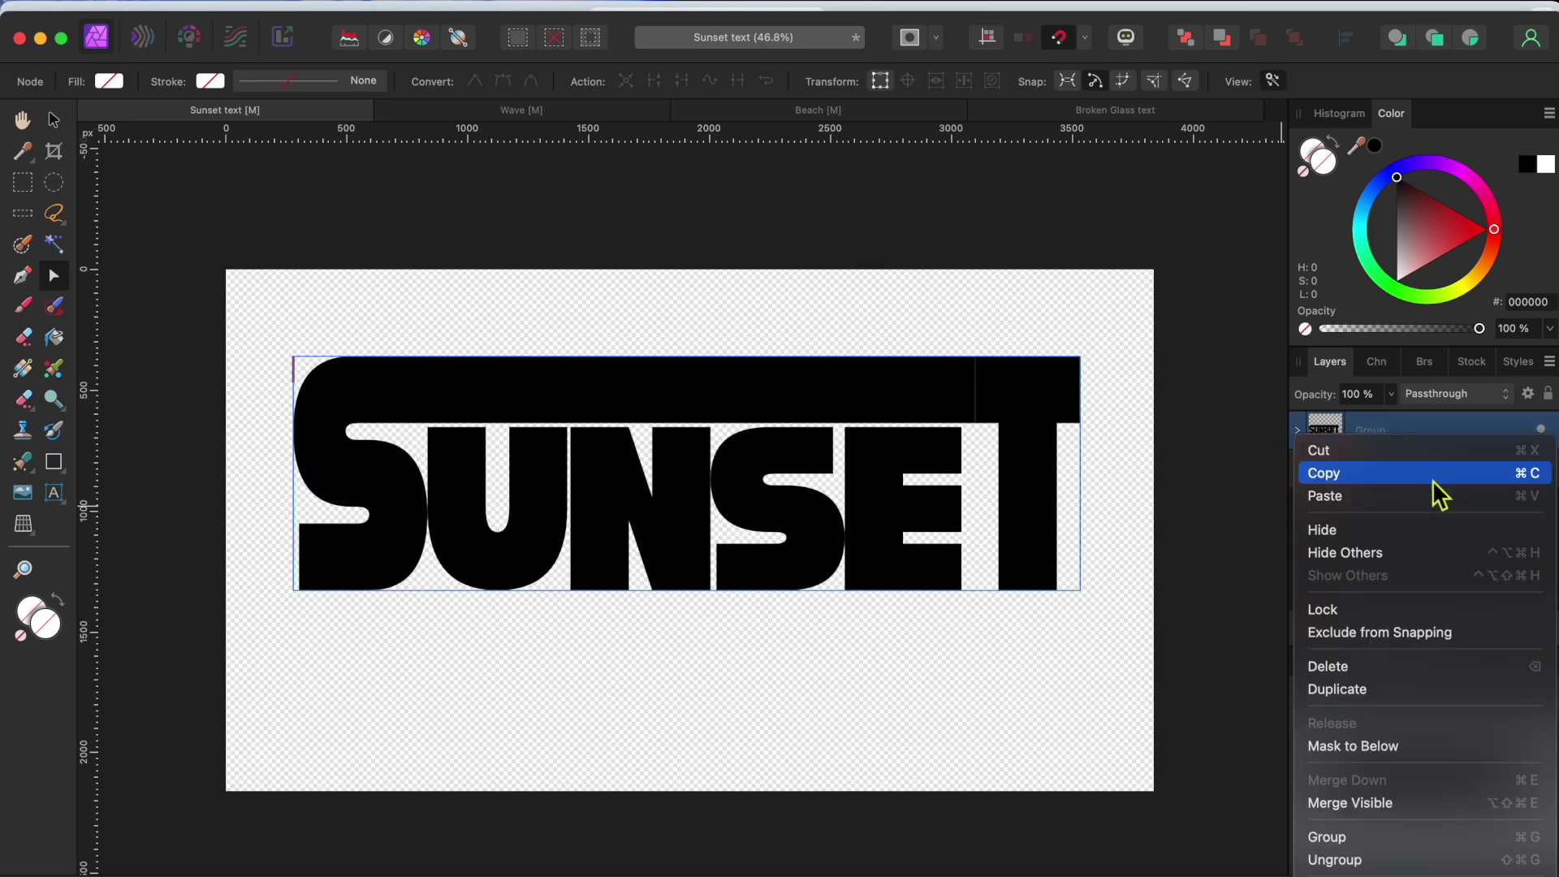
click(1360, 800)
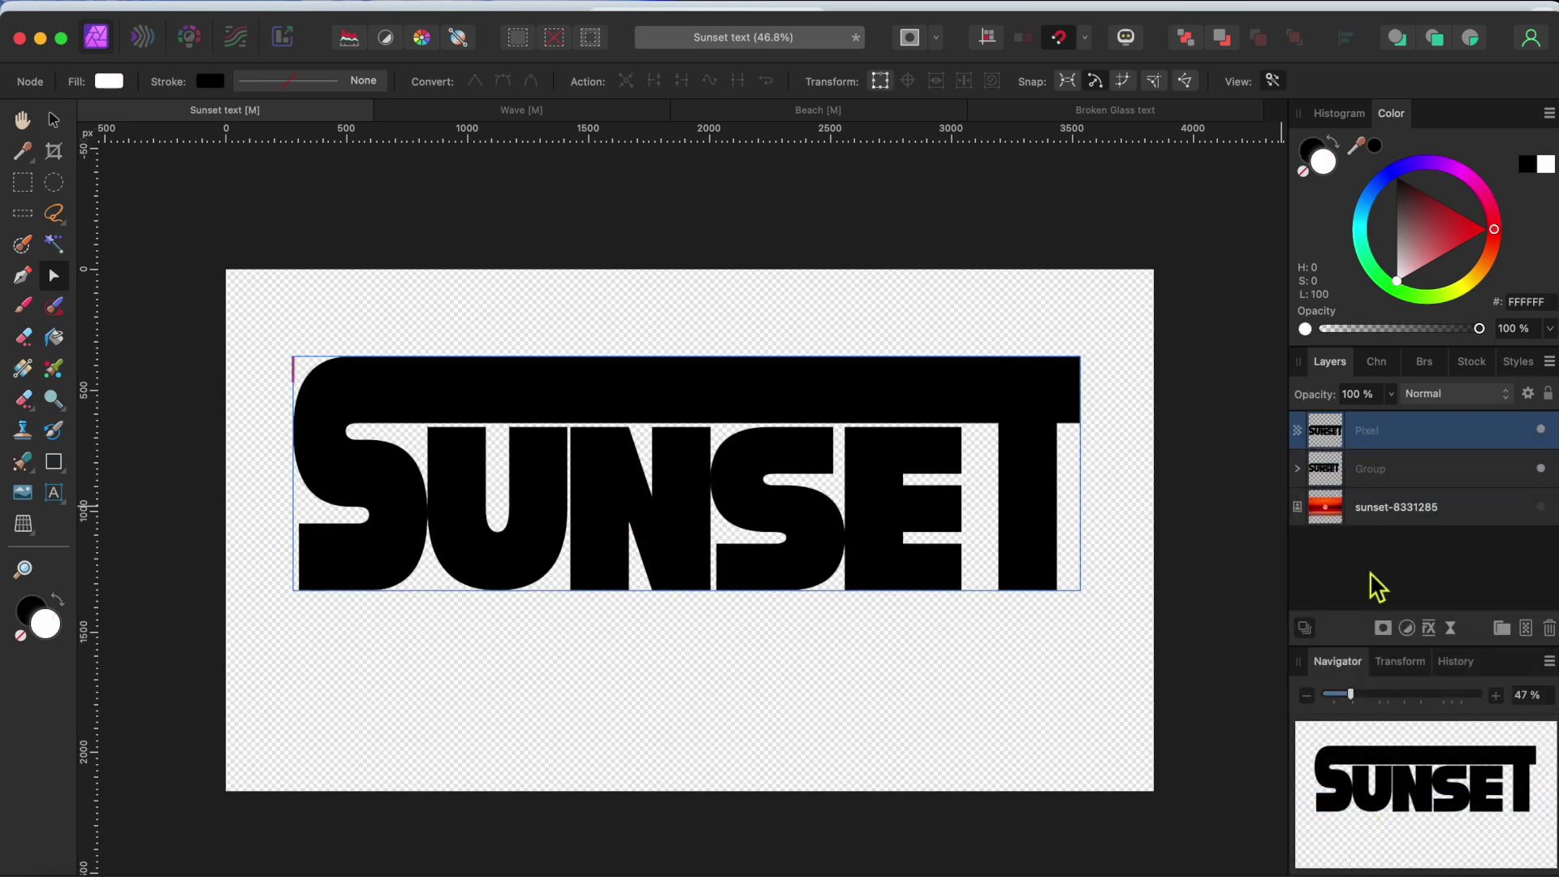
Delete the Group, show the sunset photo again, and clip it inside the Pixel lettering.
click(1427, 475)
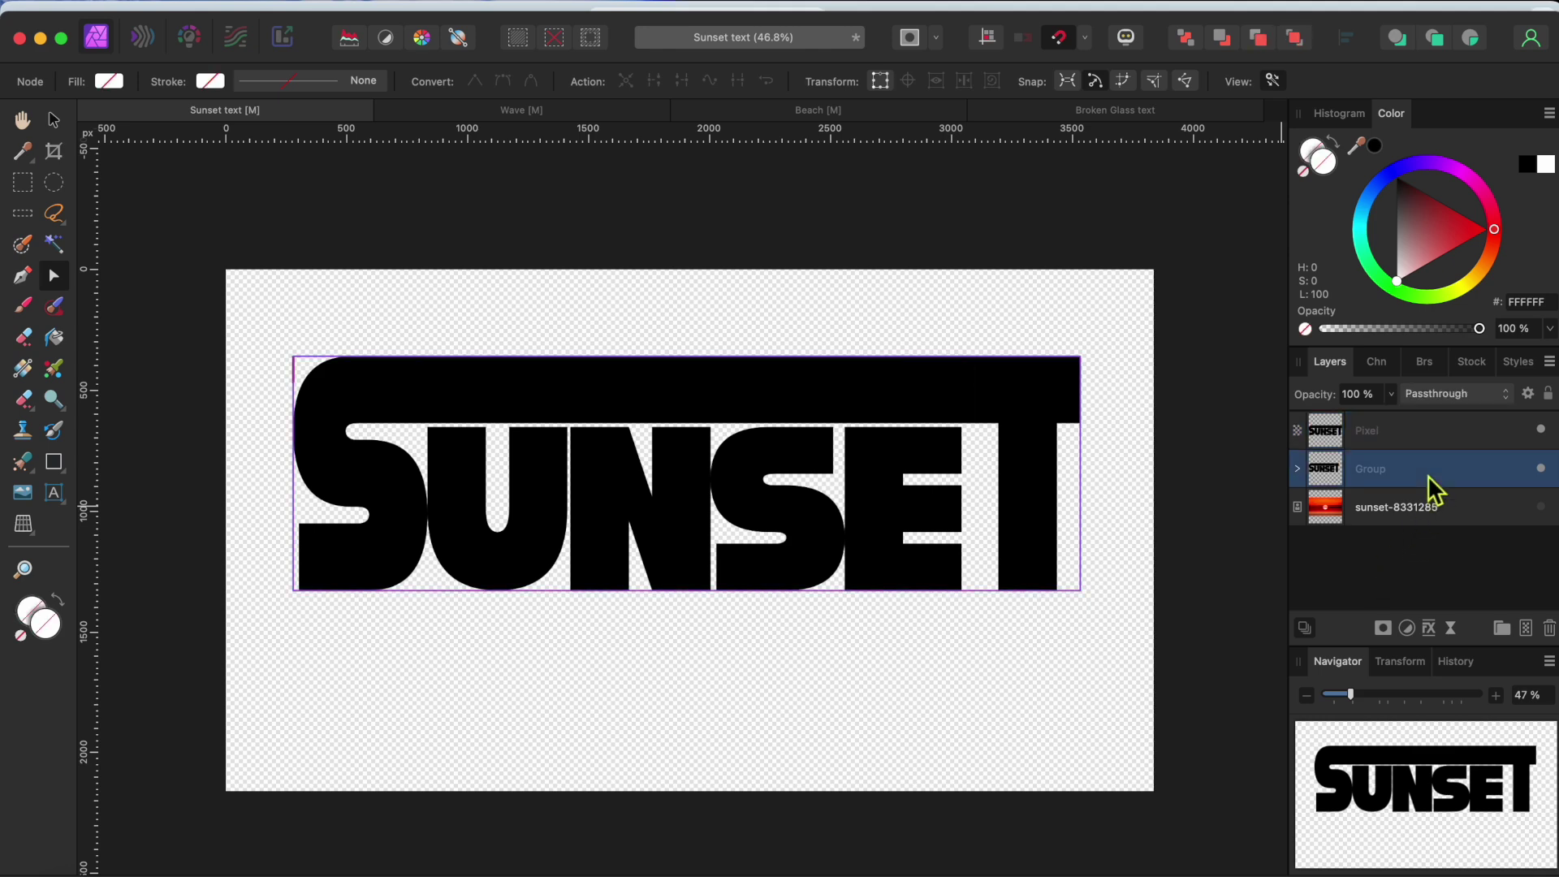
key(Delete)
key(v)
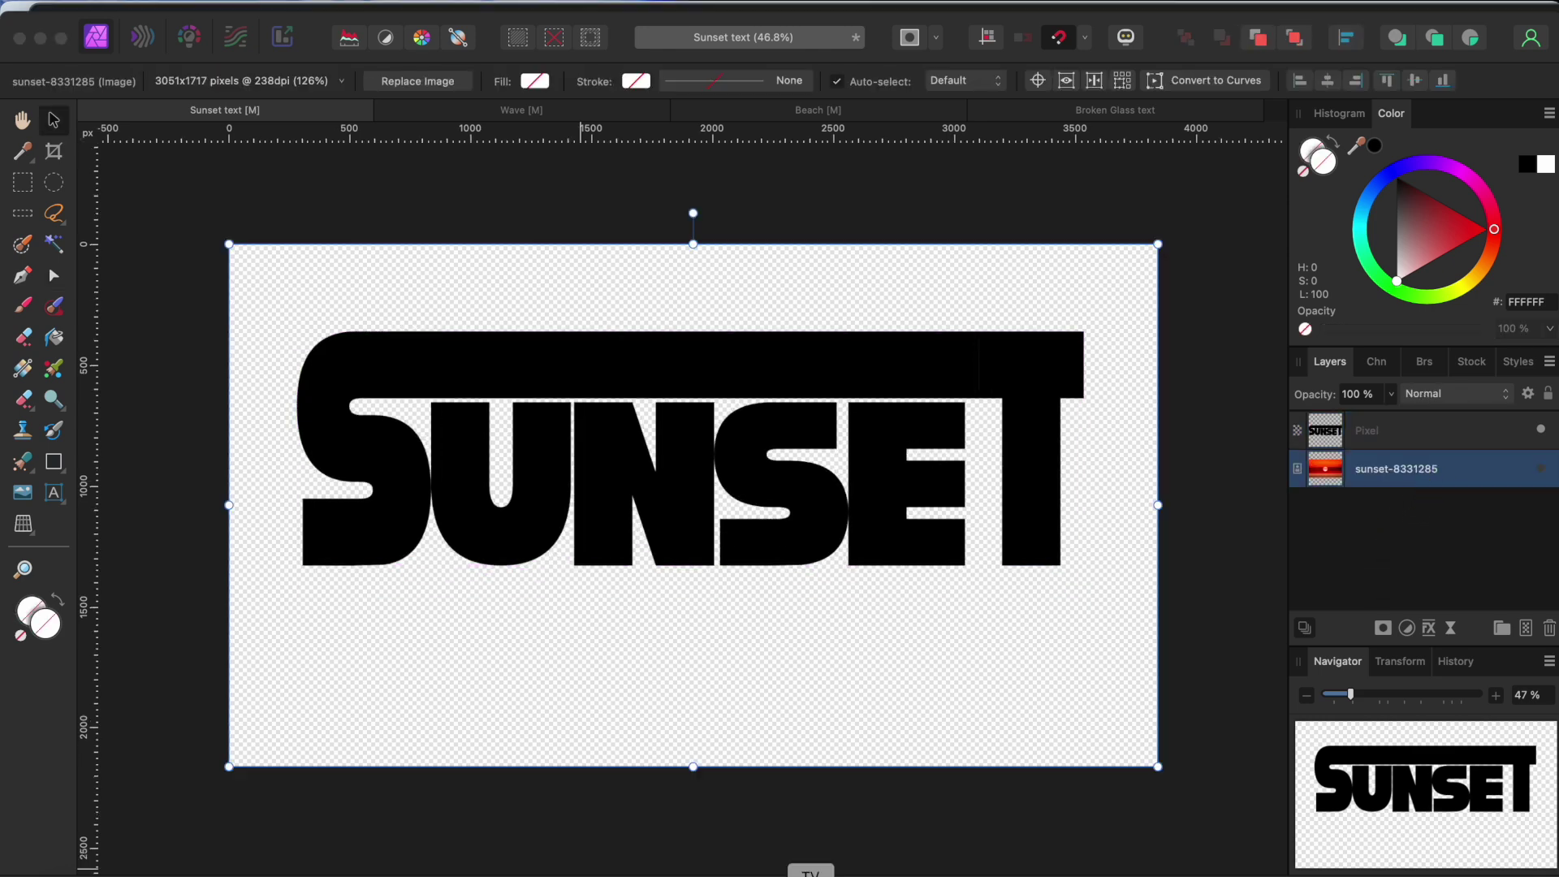
click(1542, 470)
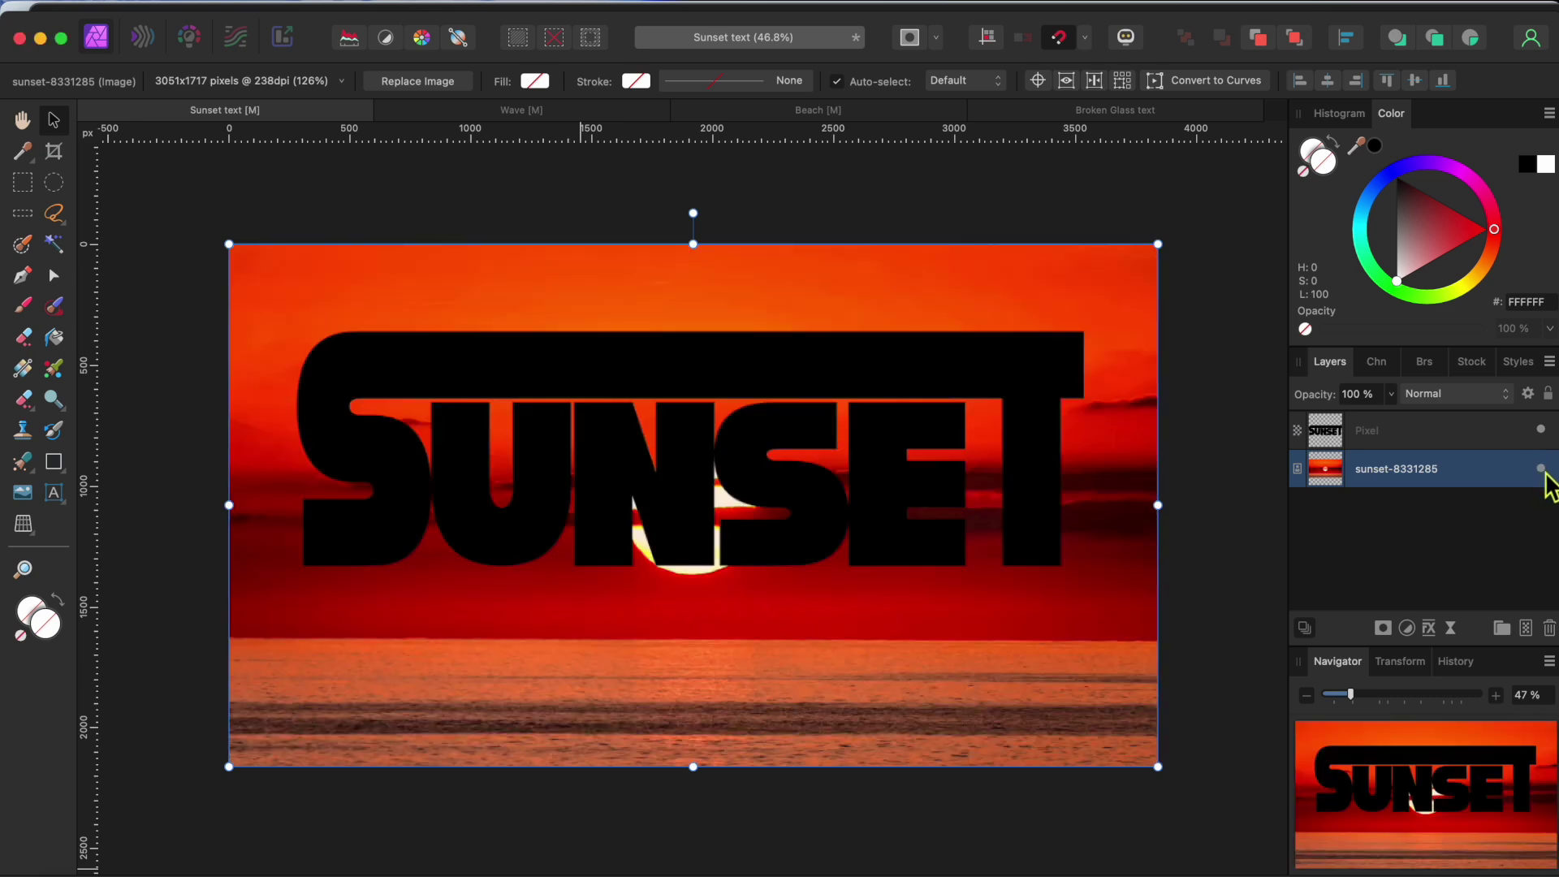
drag(1405, 490, 1394, 443)
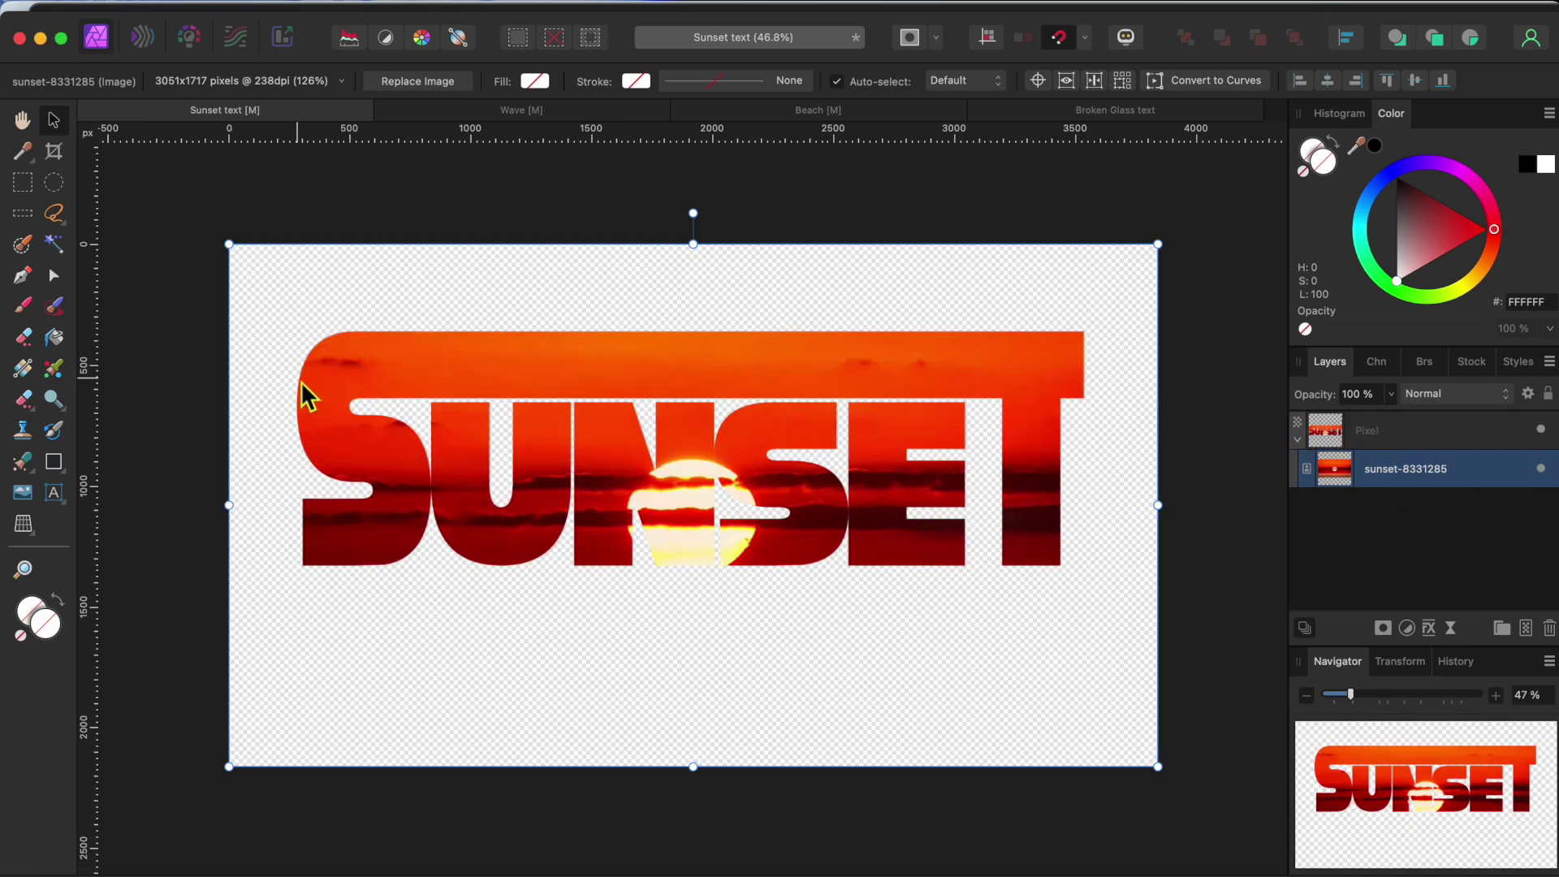
click(54, 463)
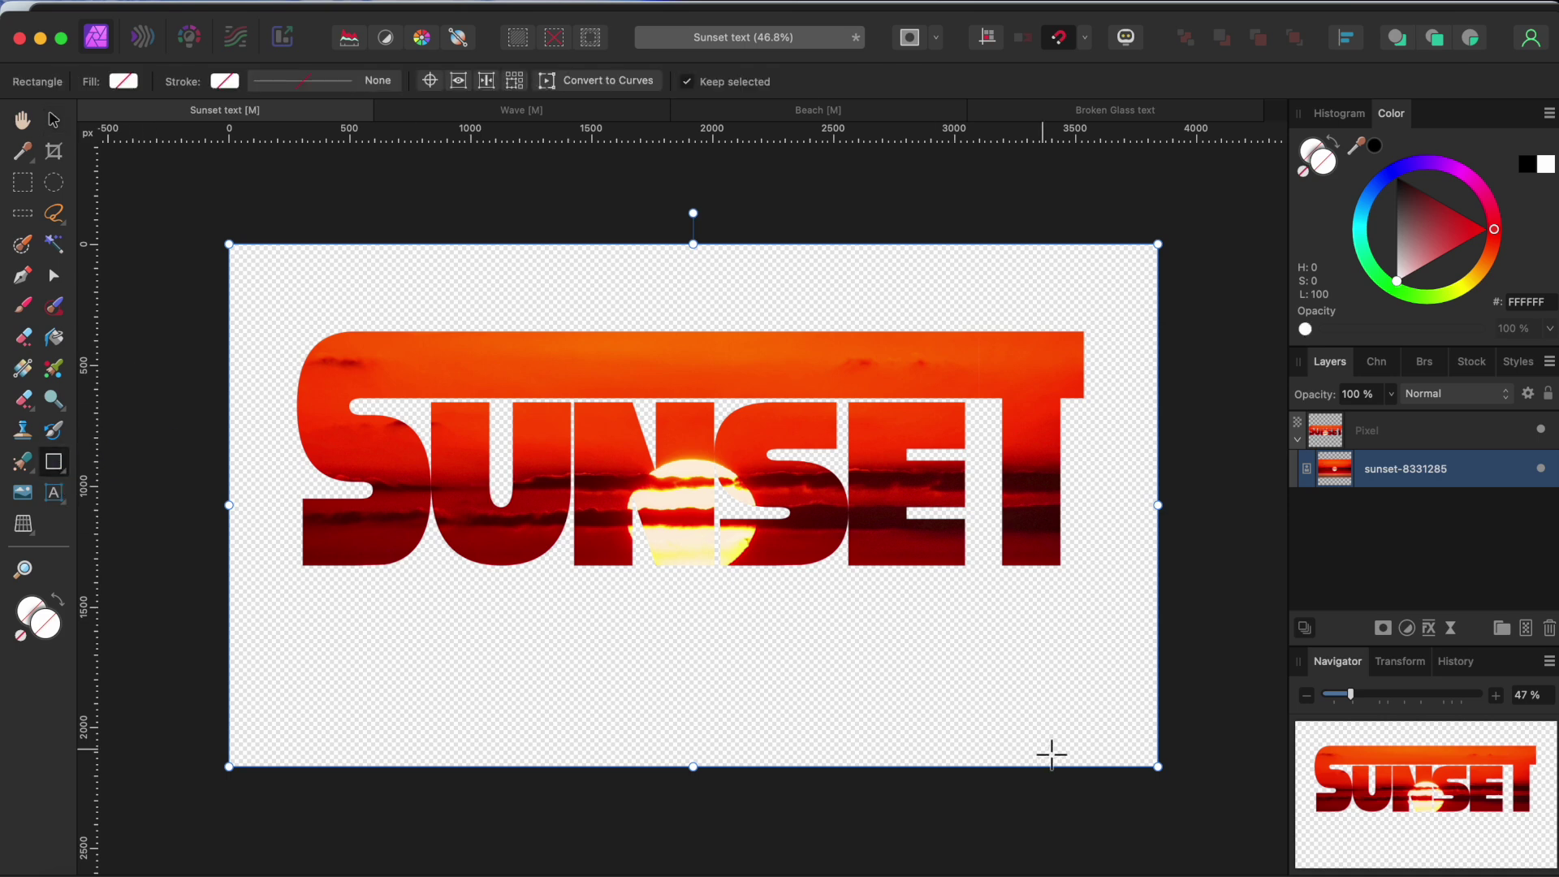
Add a canvas-filling rectangle behind the sunset text with a near-black 070000 fill.
drag(1093, 740, 229, 244)
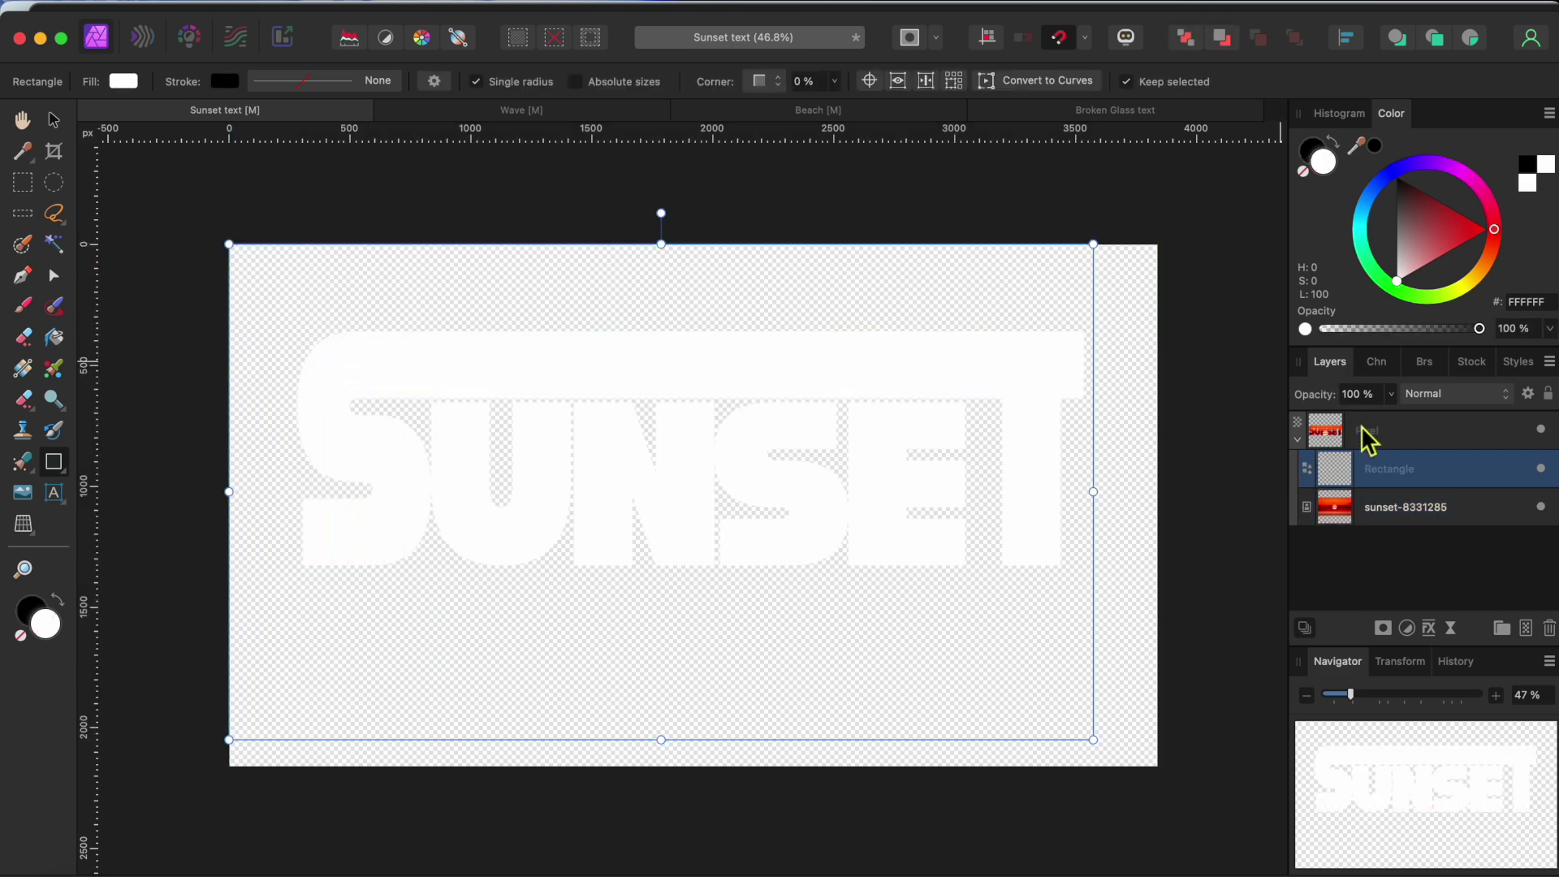
drag(1436, 475, 1381, 553)
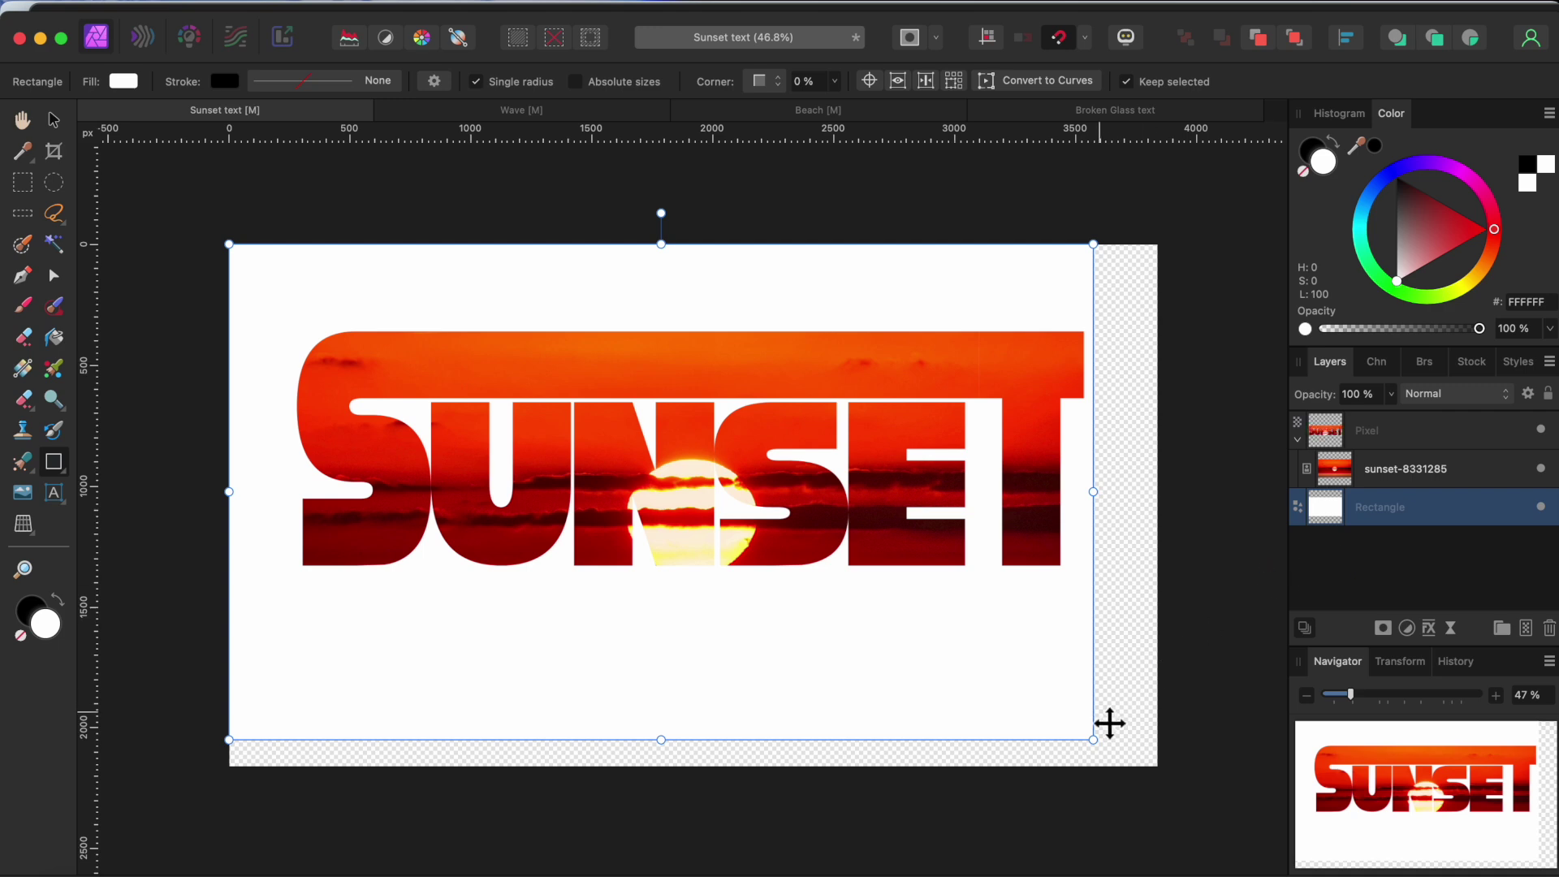
drag(1094, 741, 1158, 766)
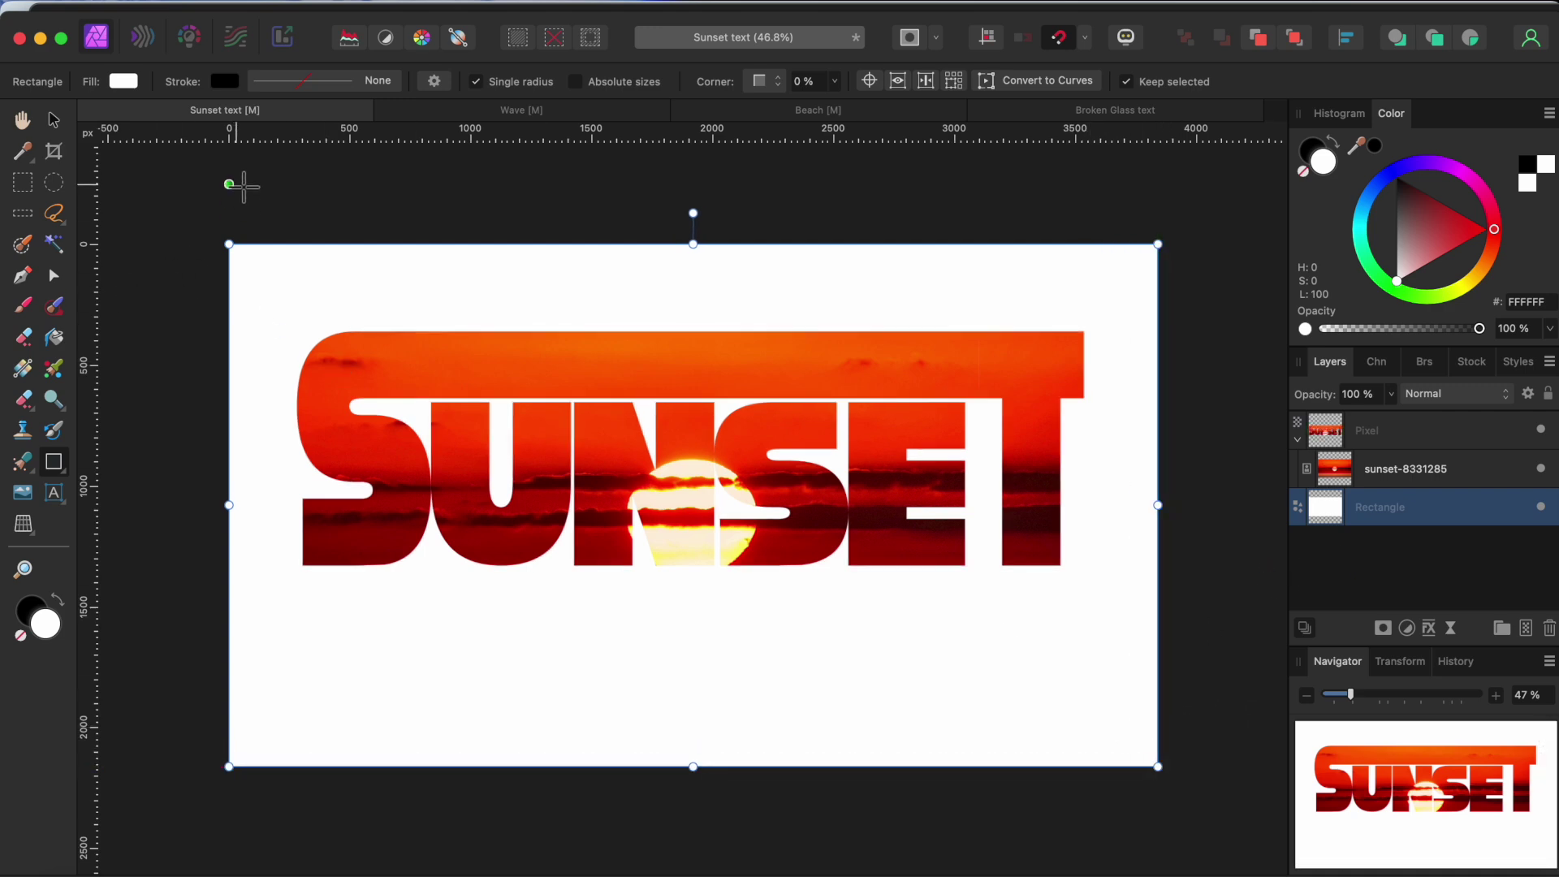
click(124, 81)
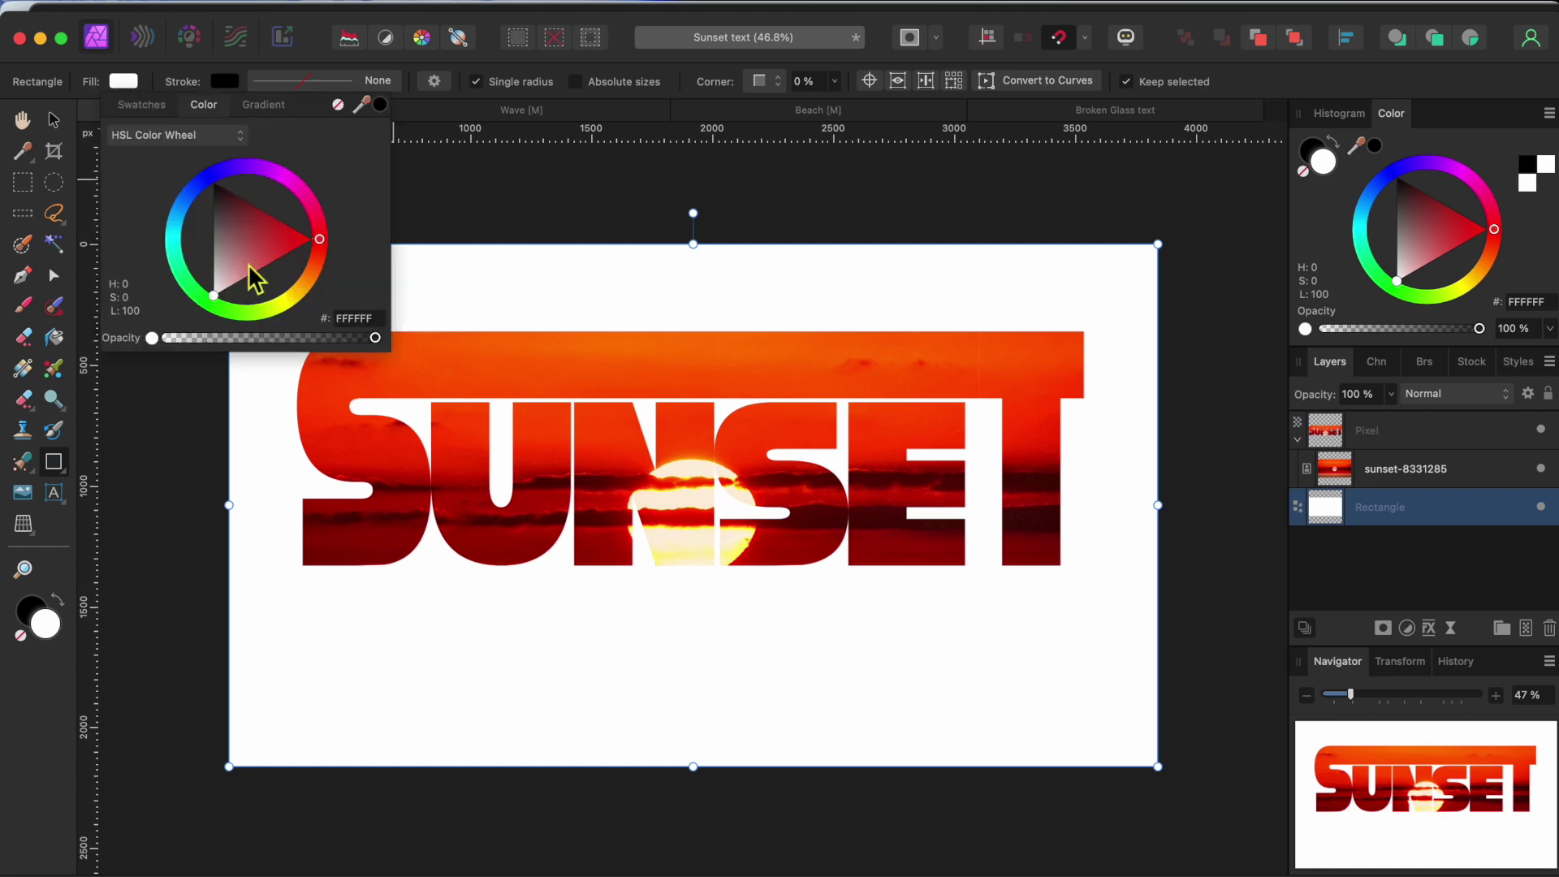
drag(219, 301, 226, 181)
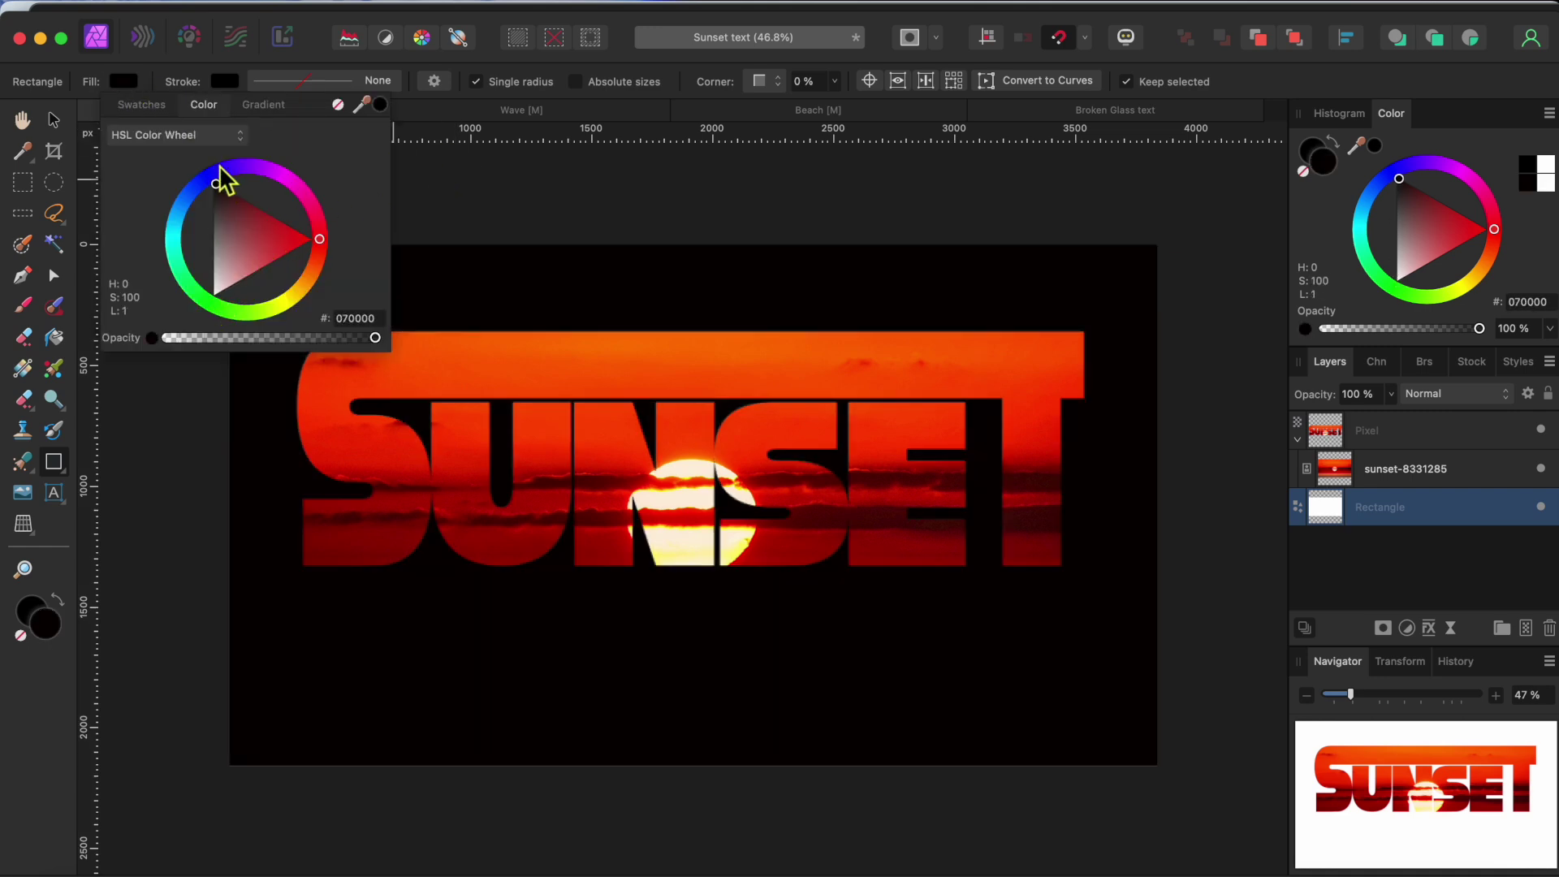
click(764, 197)
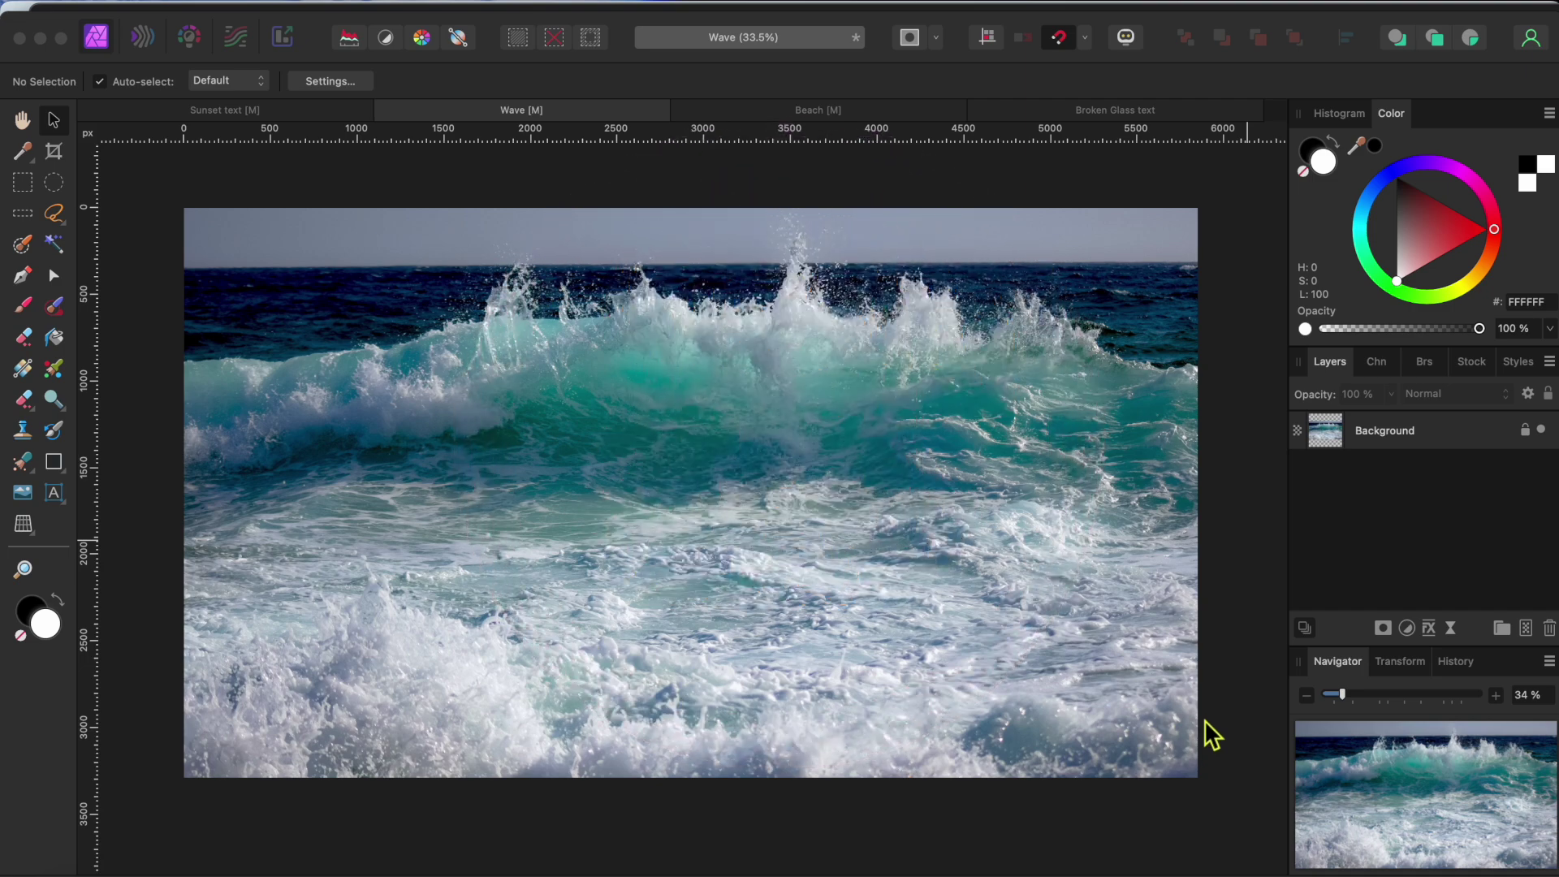
Duplicate the wave Background layer and give the copy a live Gaussian Blur of about 19.5 px.
click(1383, 627)
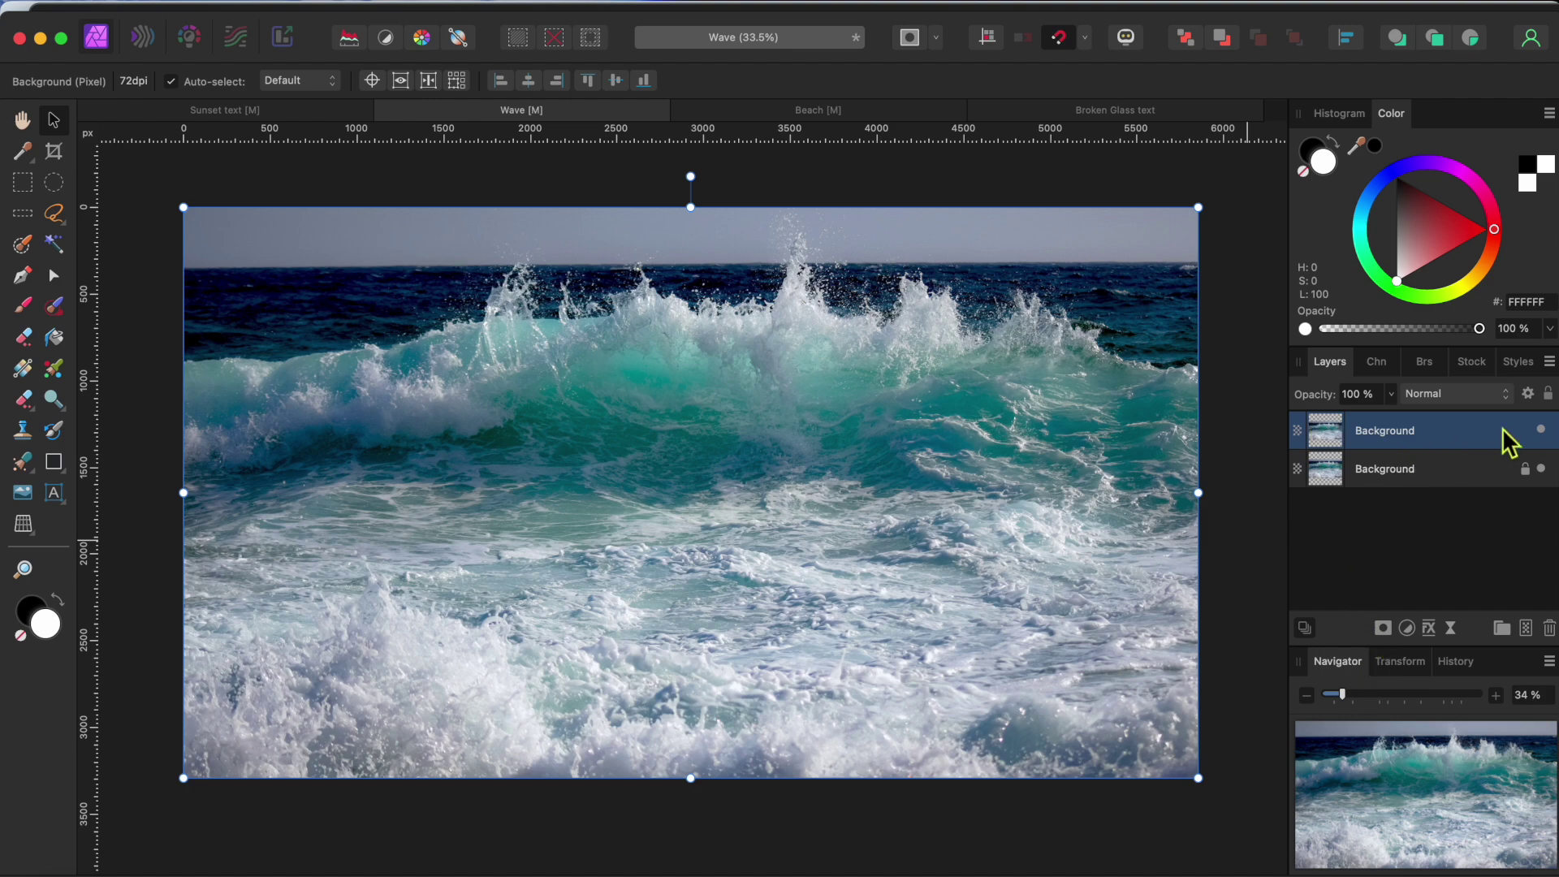
click(1452, 629)
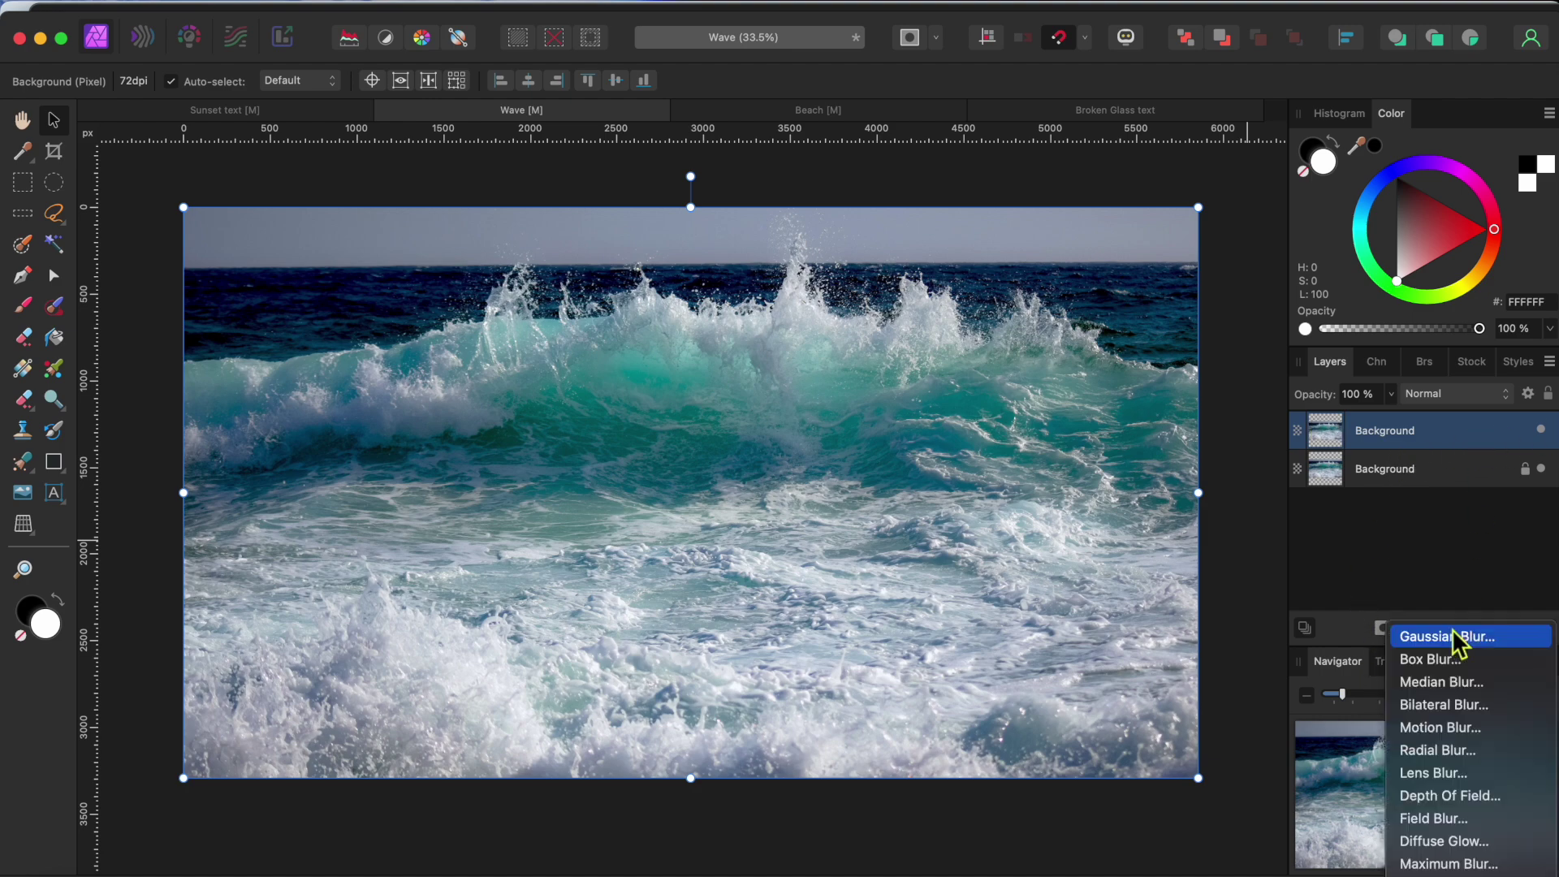
click(1455, 642)
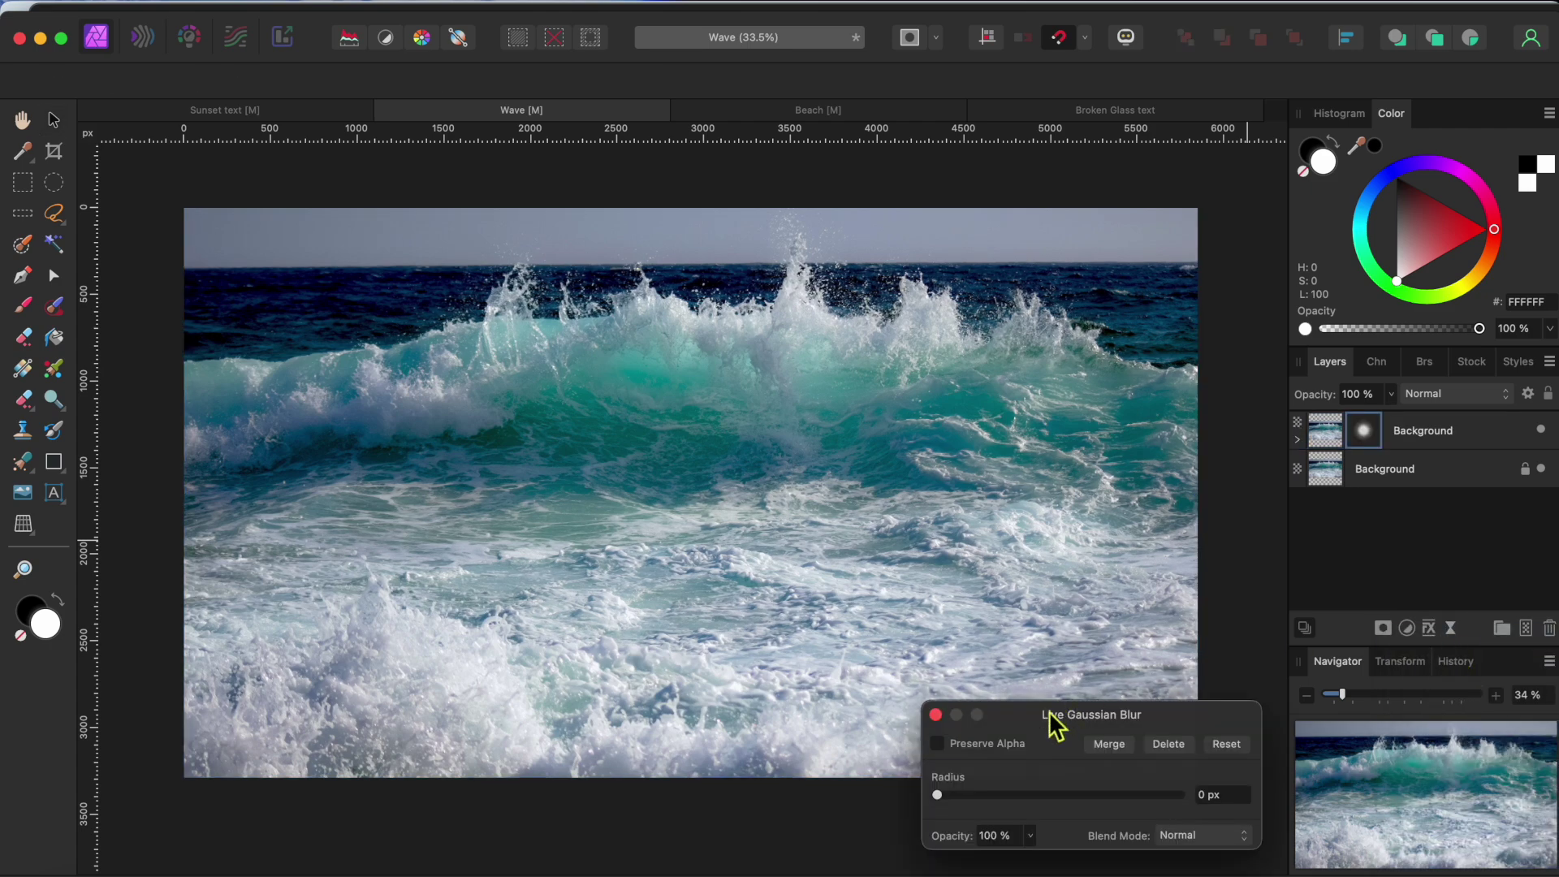
drag(941, 796, 1088, 795)
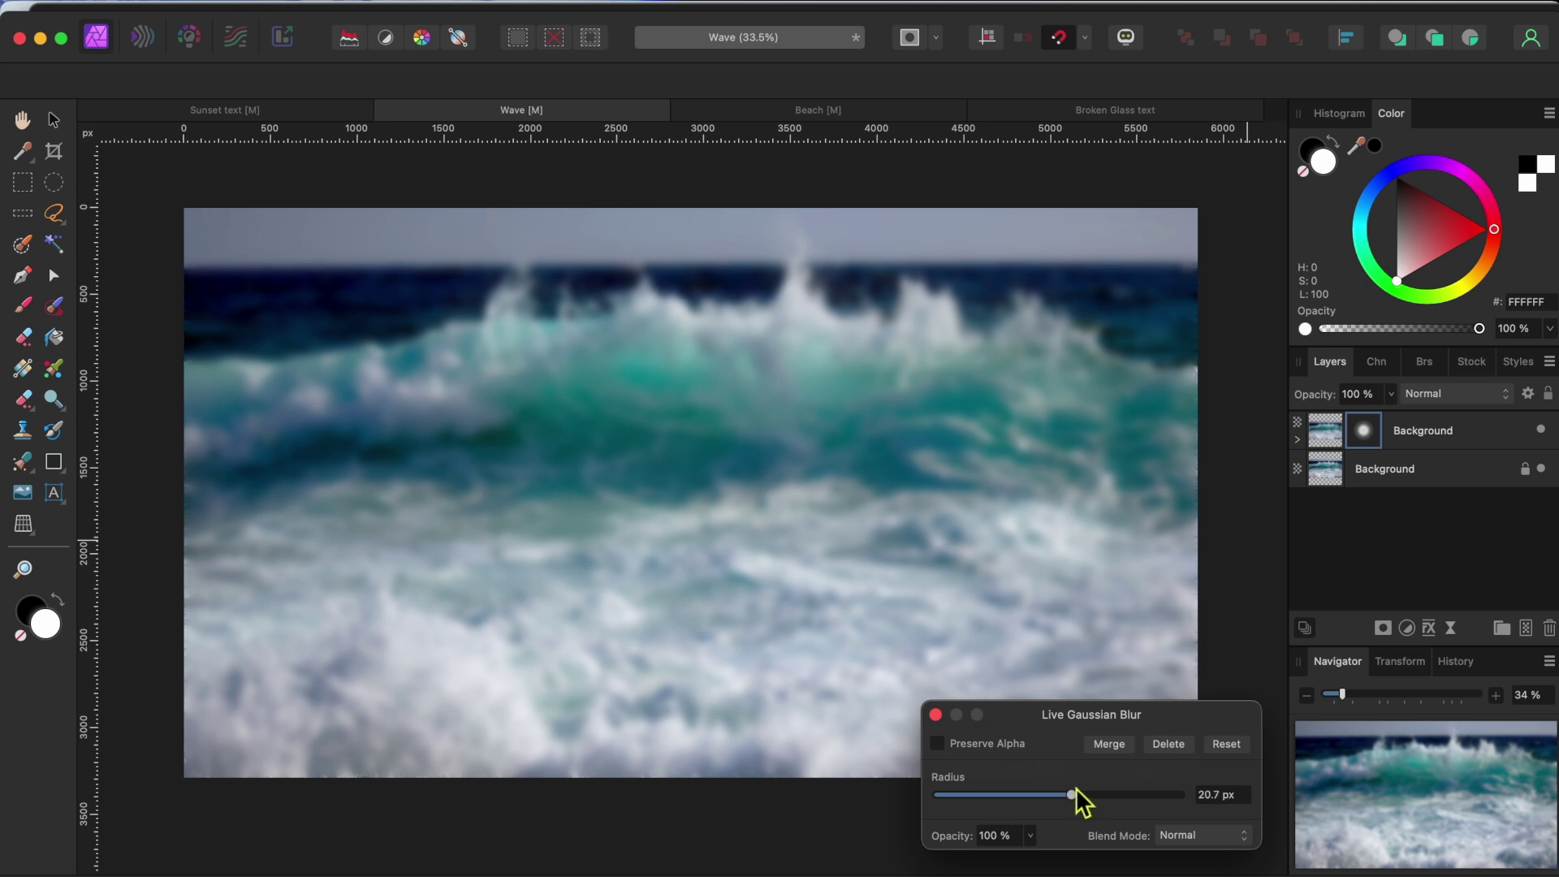
click(937, 715)
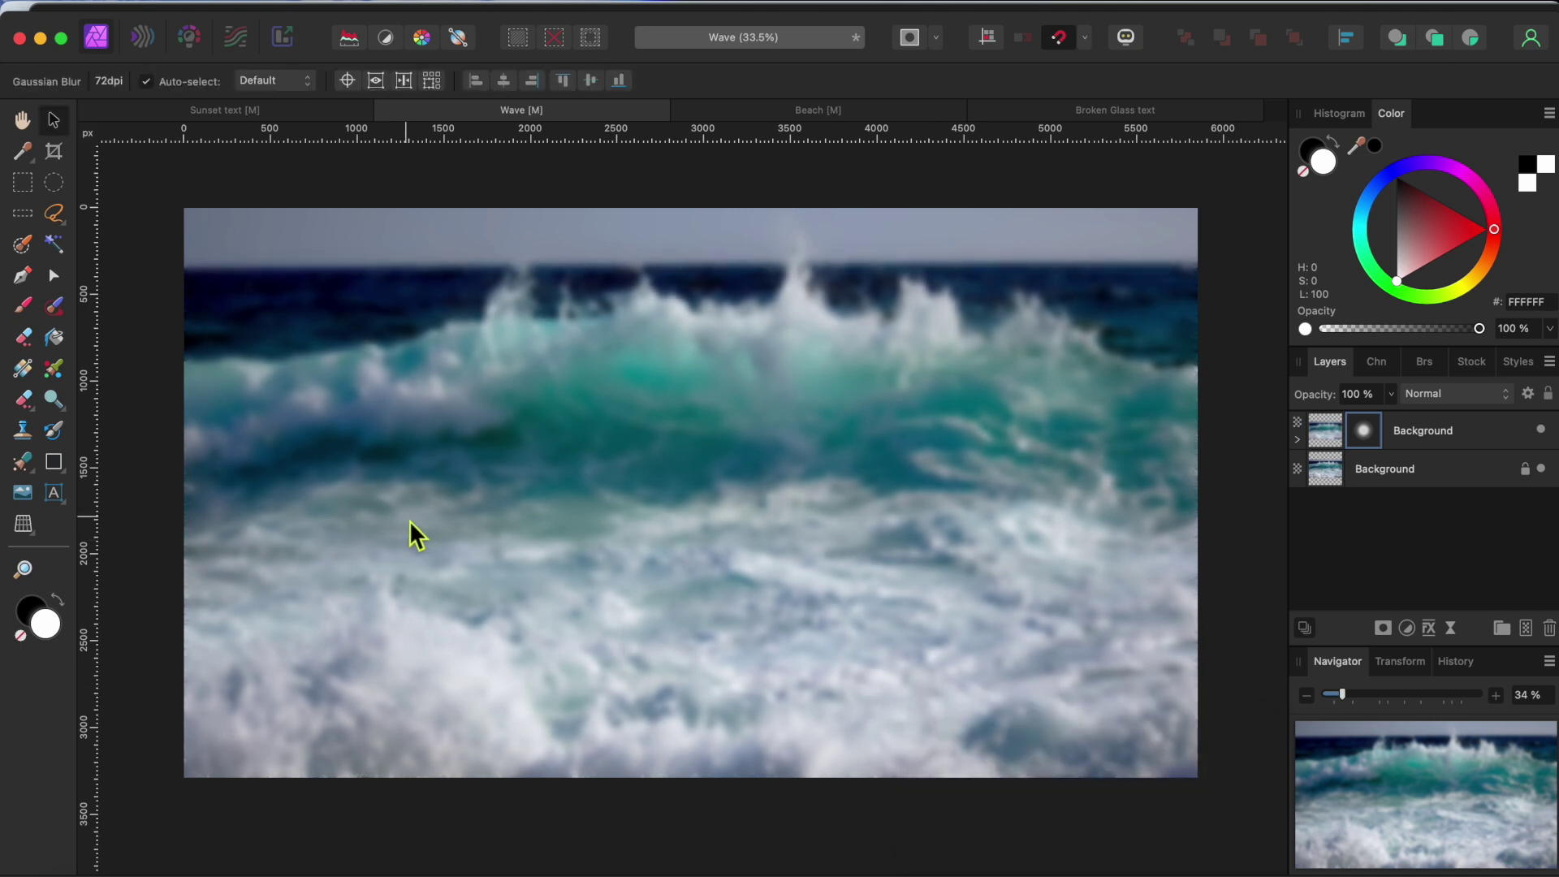
click(54, 493)
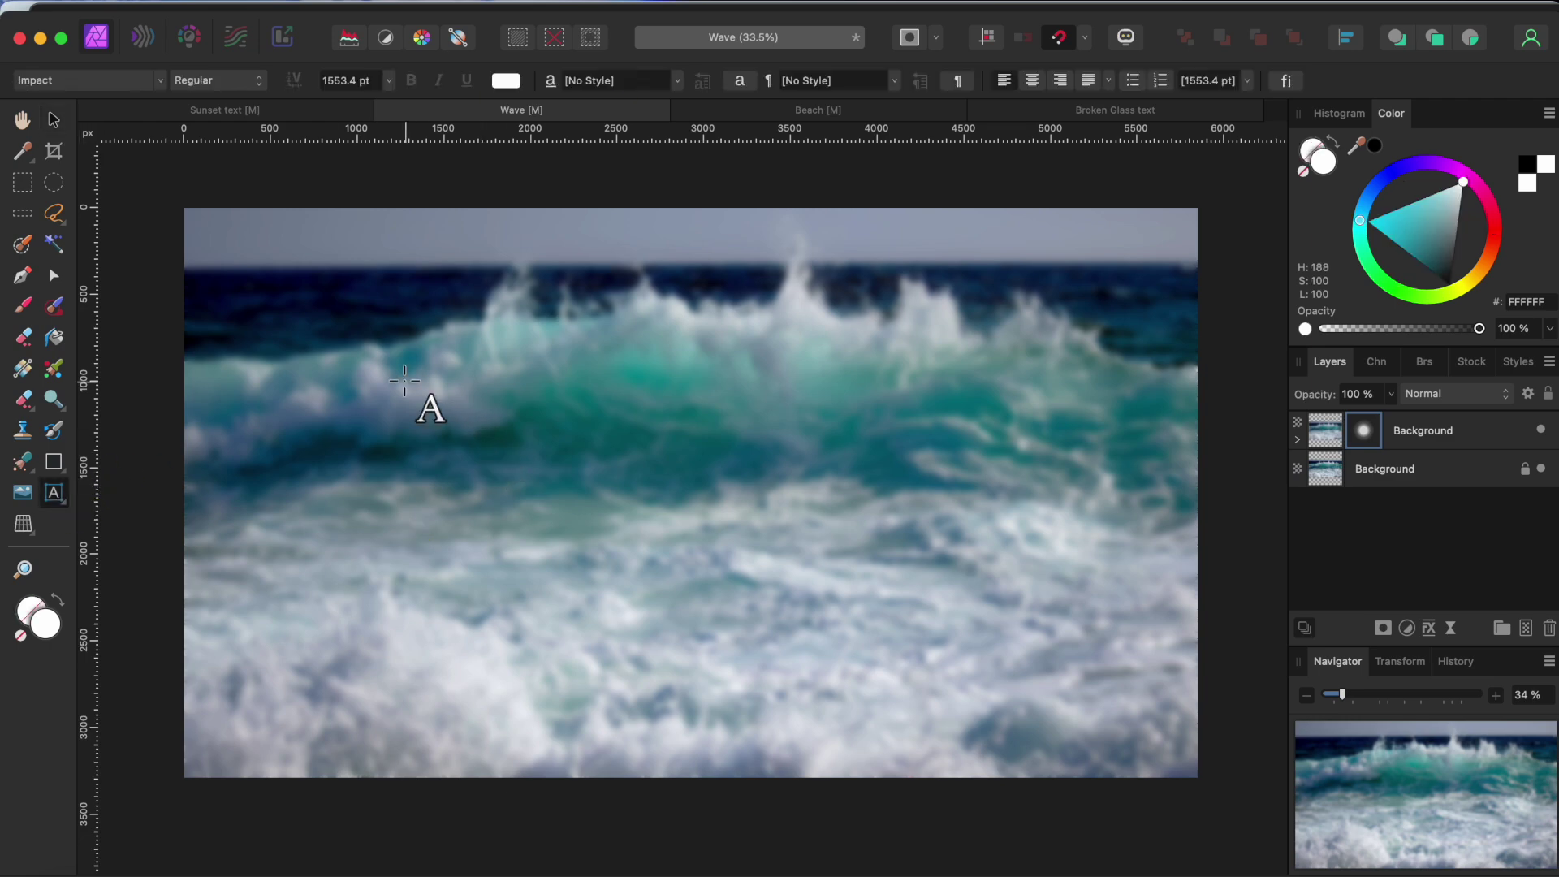
Add large white Impact 'WAVES' text over the blurred waves, then shift it slightly right and down.
drag(322, 352, 453, 516)
text(WAVES)
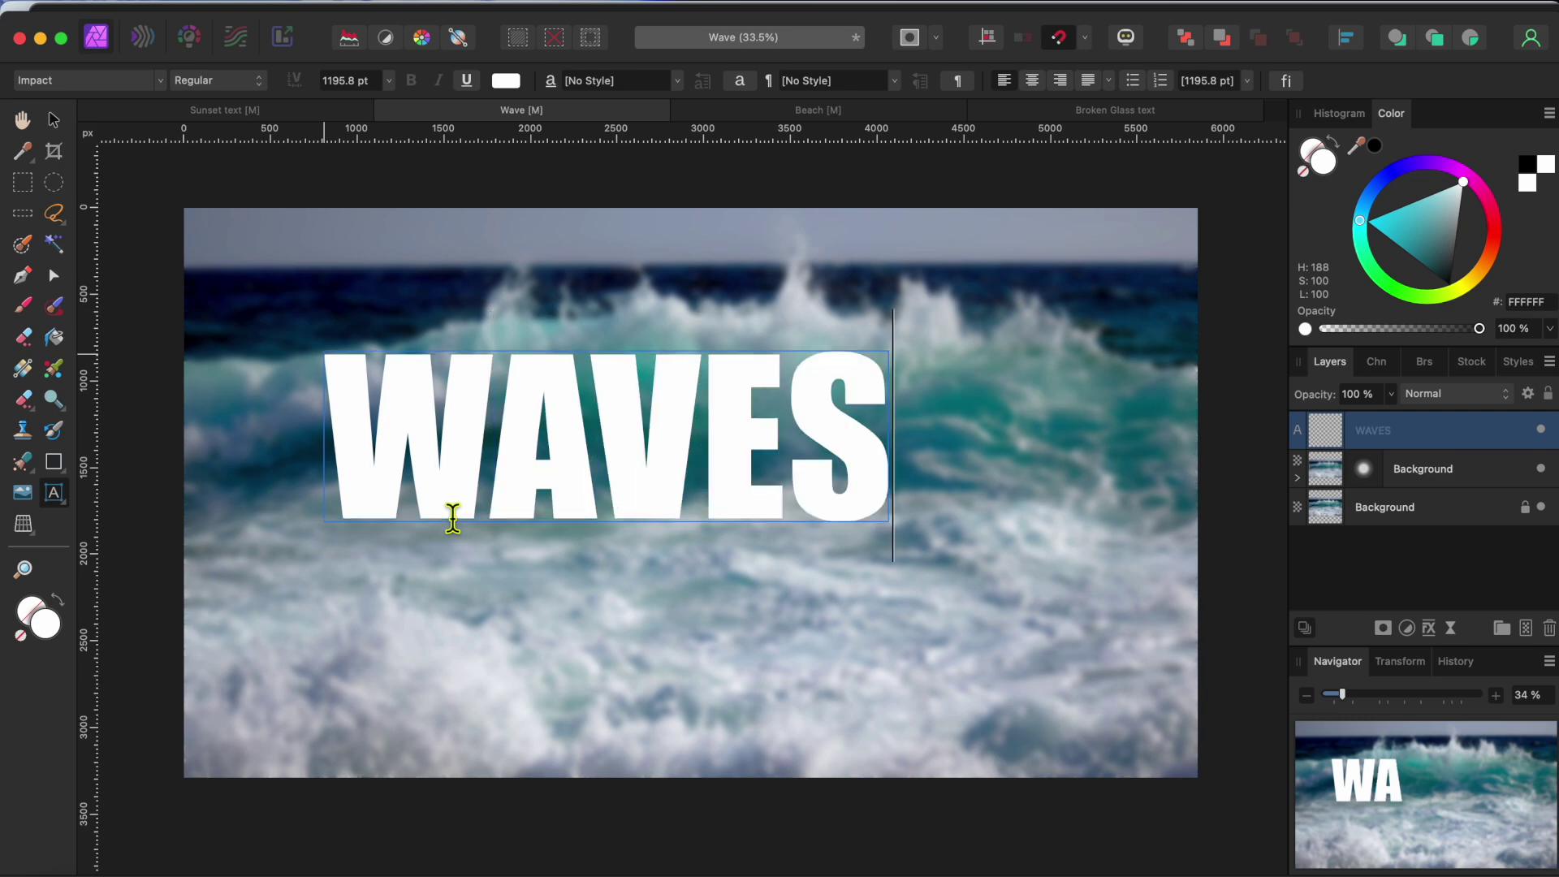
key(Escape)
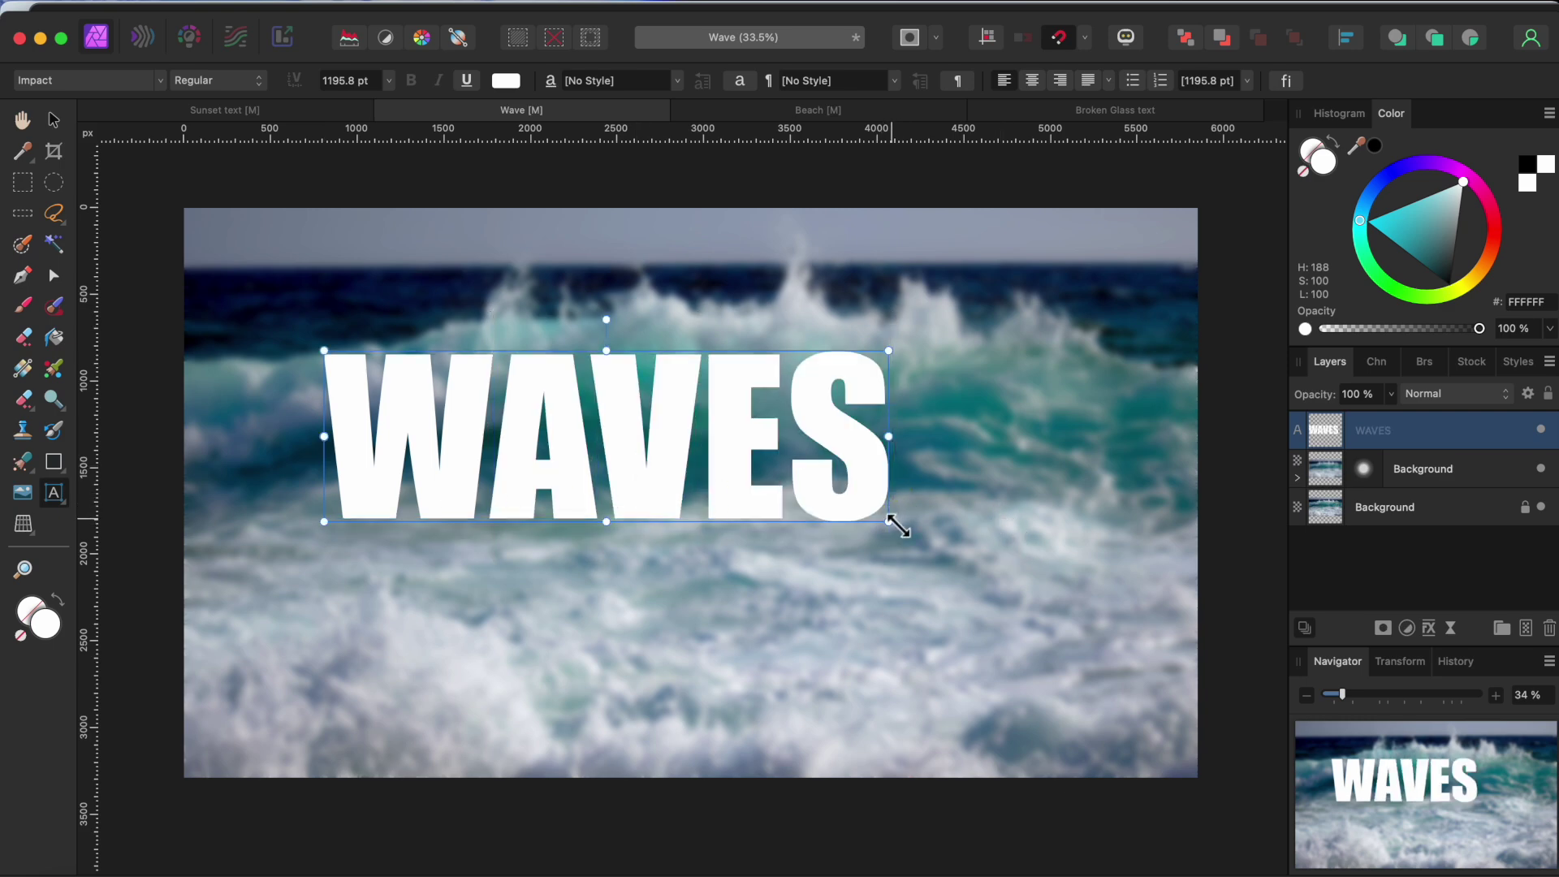
drag(894, 526, 1019, 561)
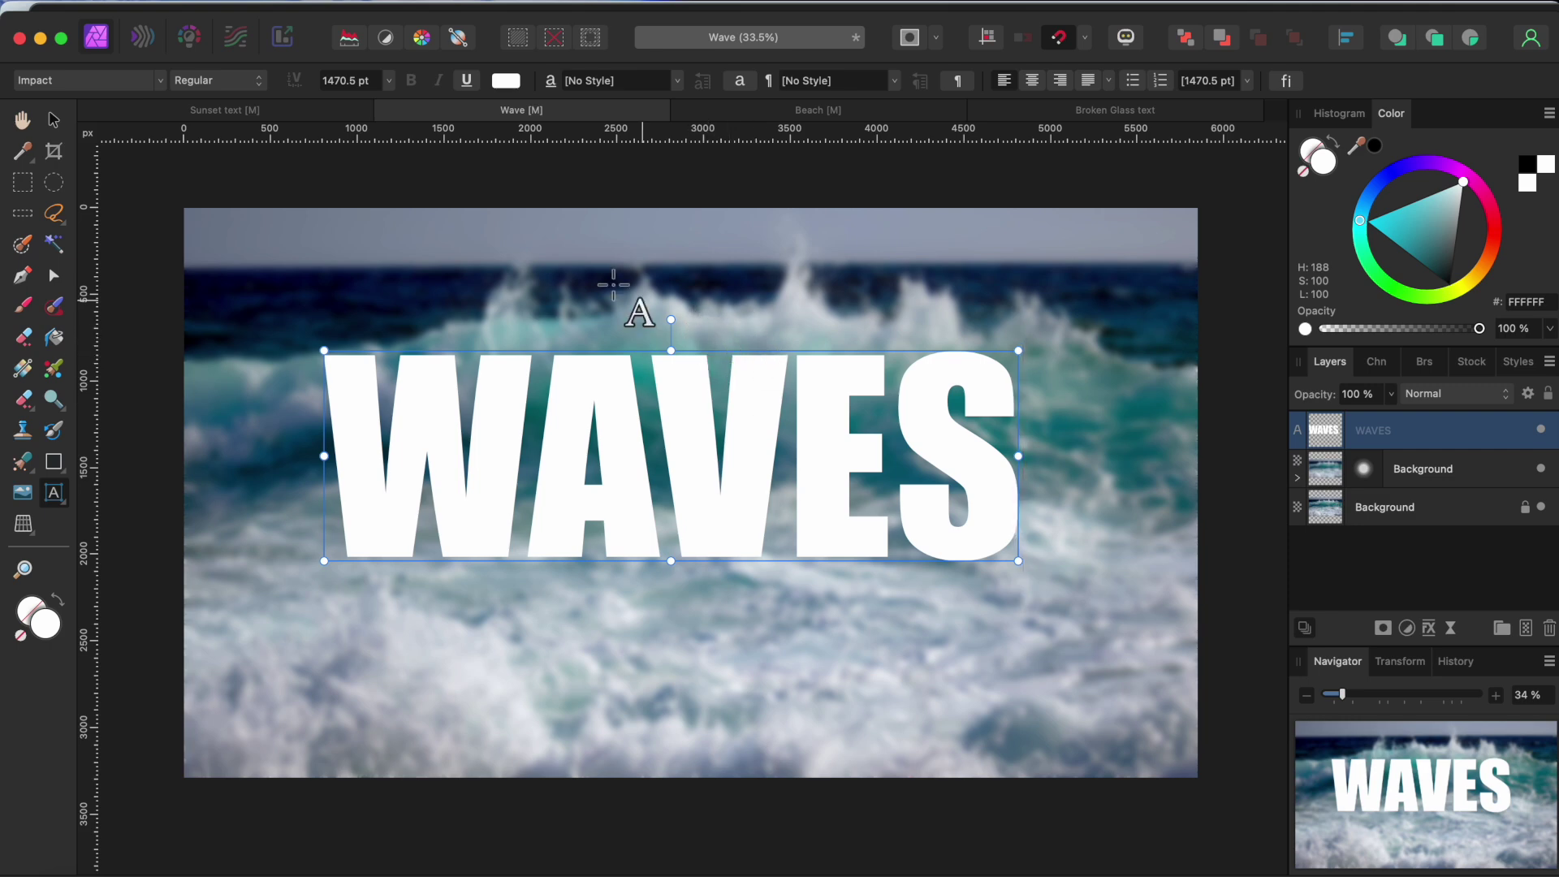
click(54, 119)
drag(687, 414, 723, 423)
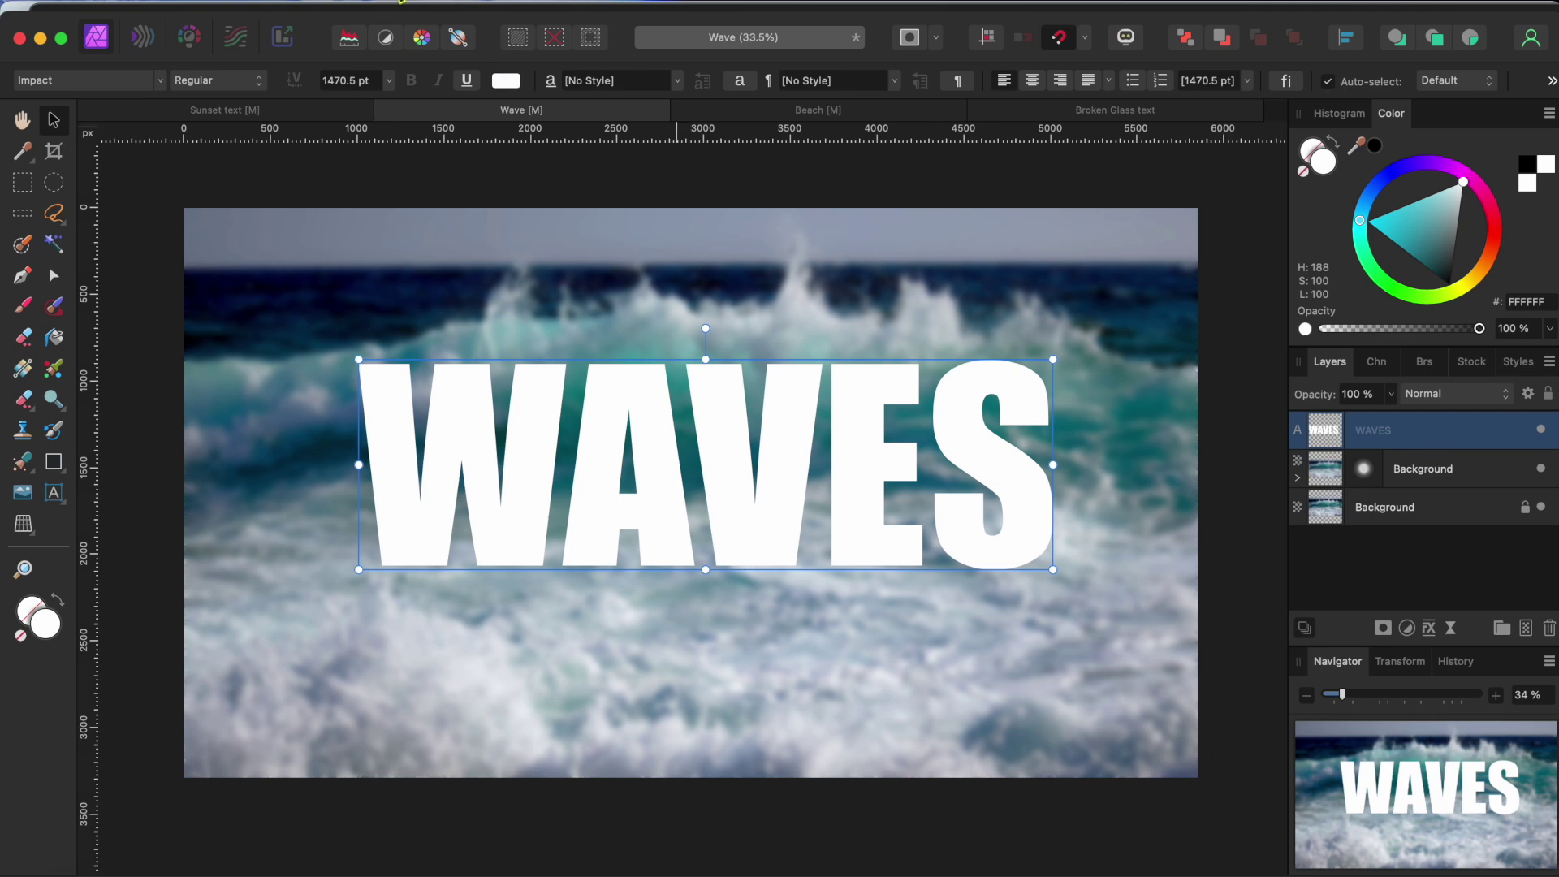
Add a Live Displace filter to WAVES, mapped from the layers beneath, at -141.3 px strength.
click(451, 2)
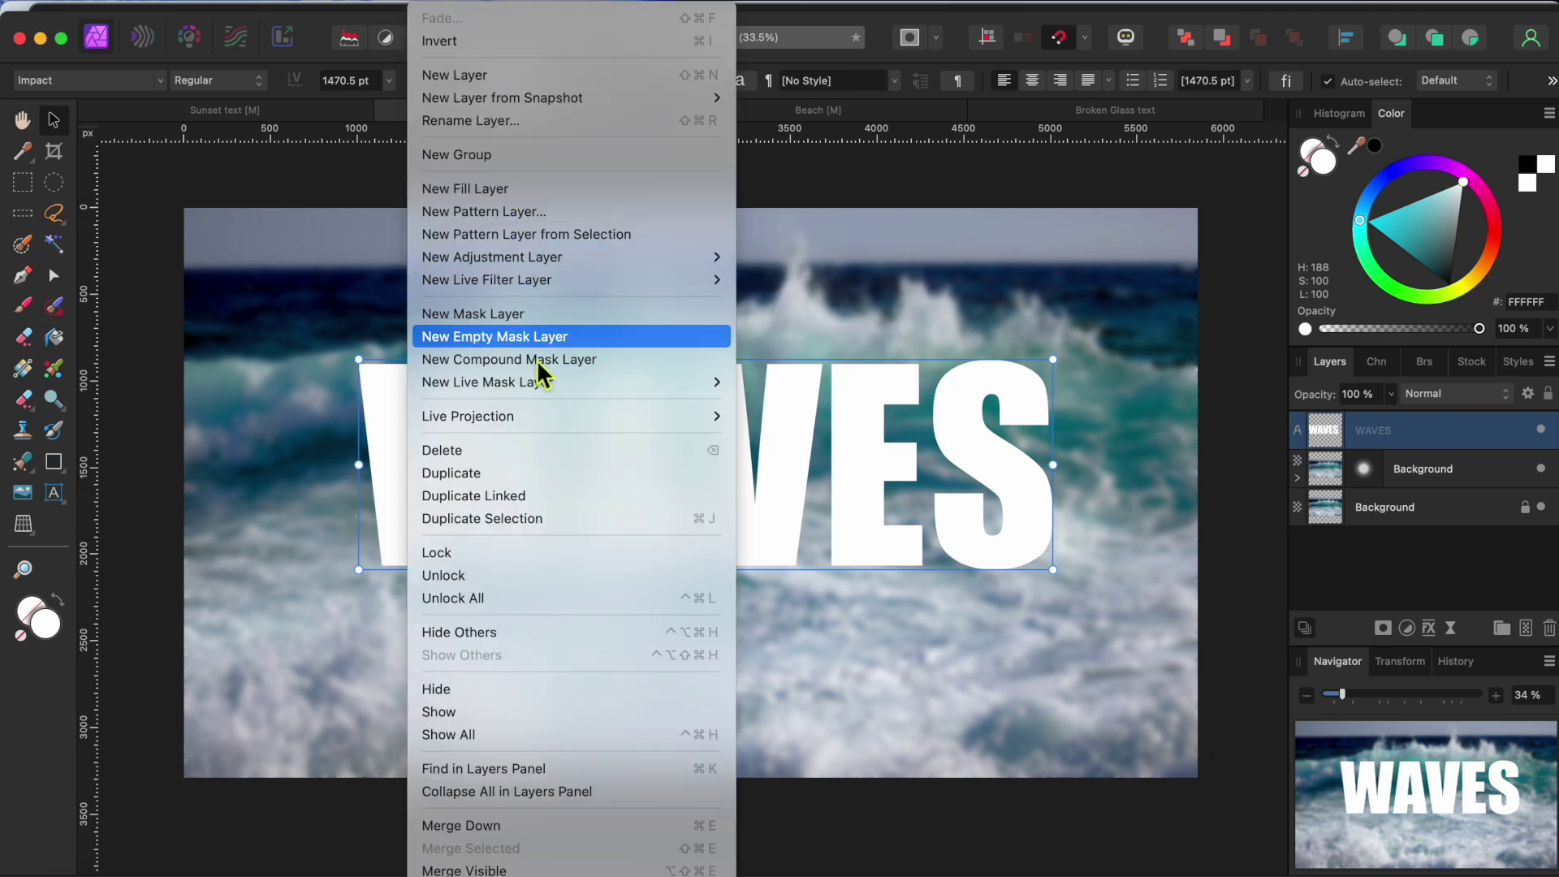
mouse_move(547, 391)
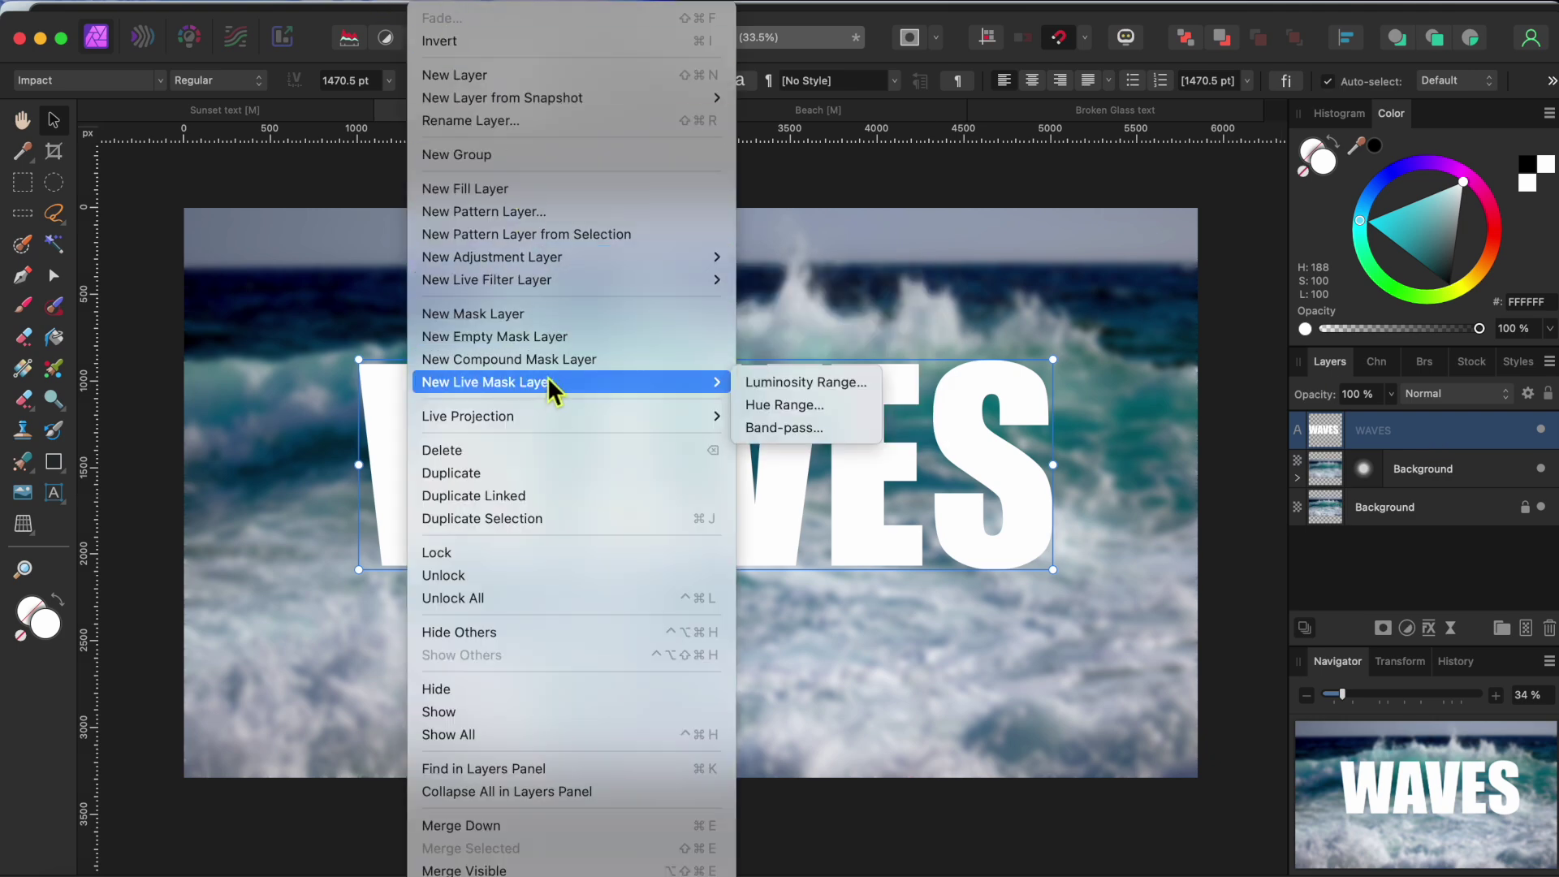
mouse_move(582, 272)
mouse_move(793, 323)
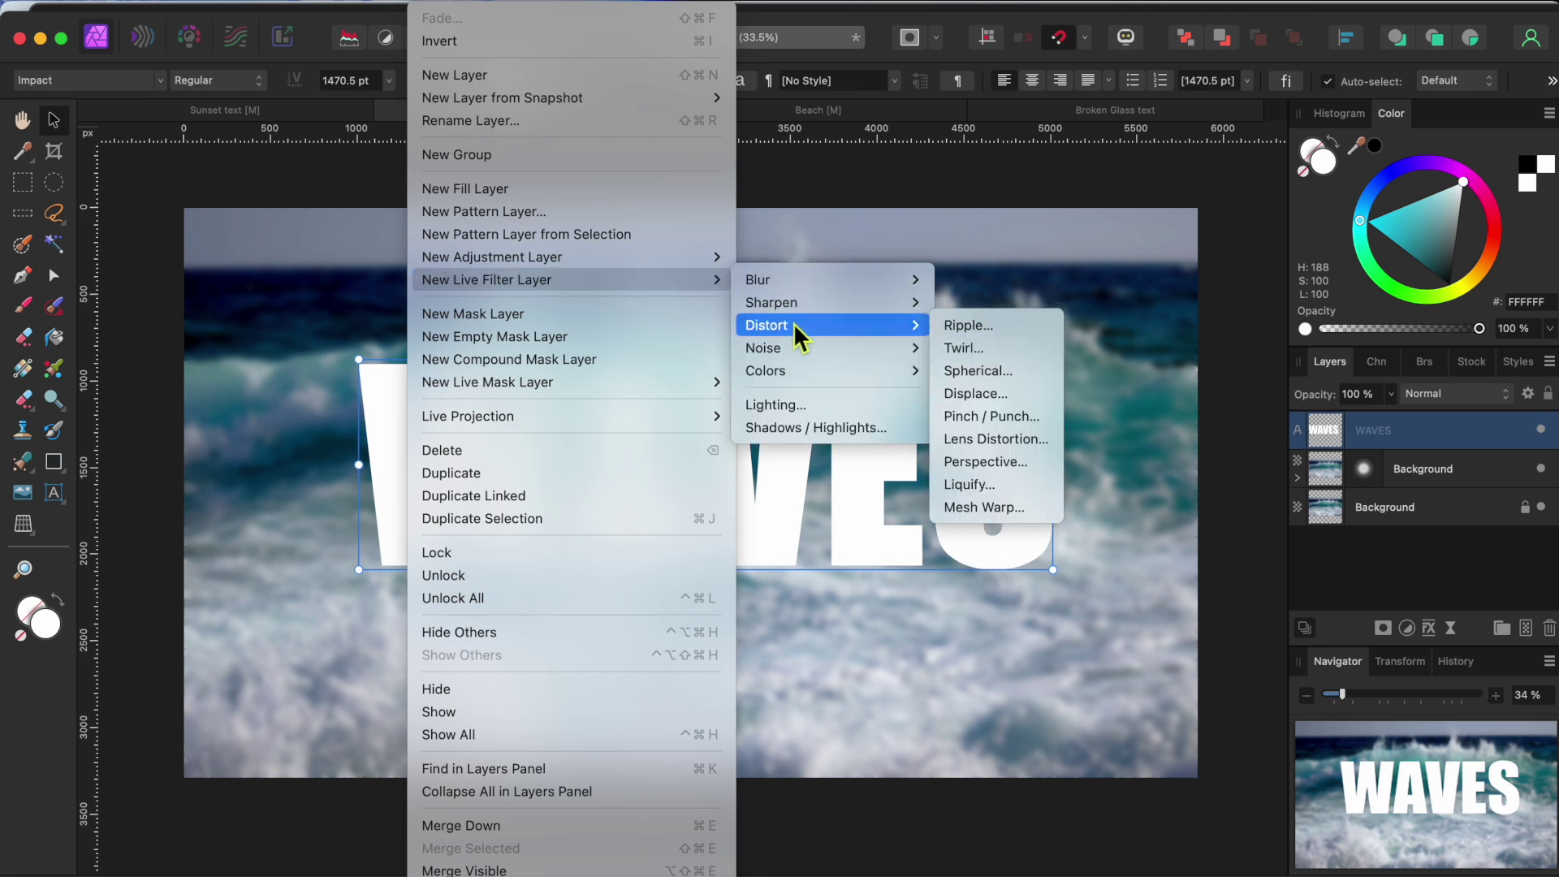
click(968, 396)
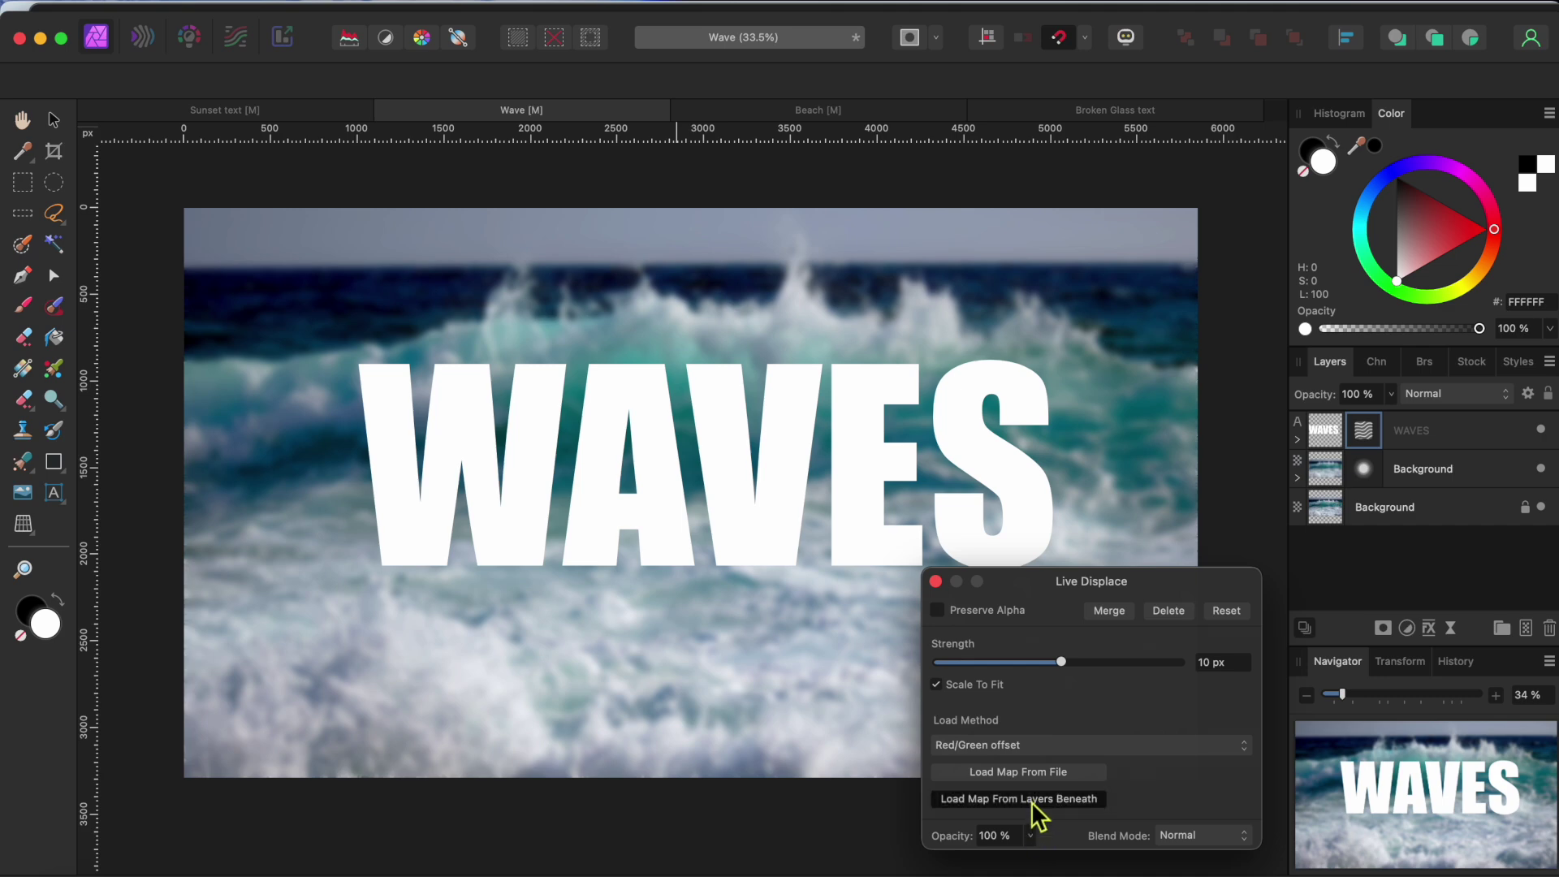
click(1034, 802)
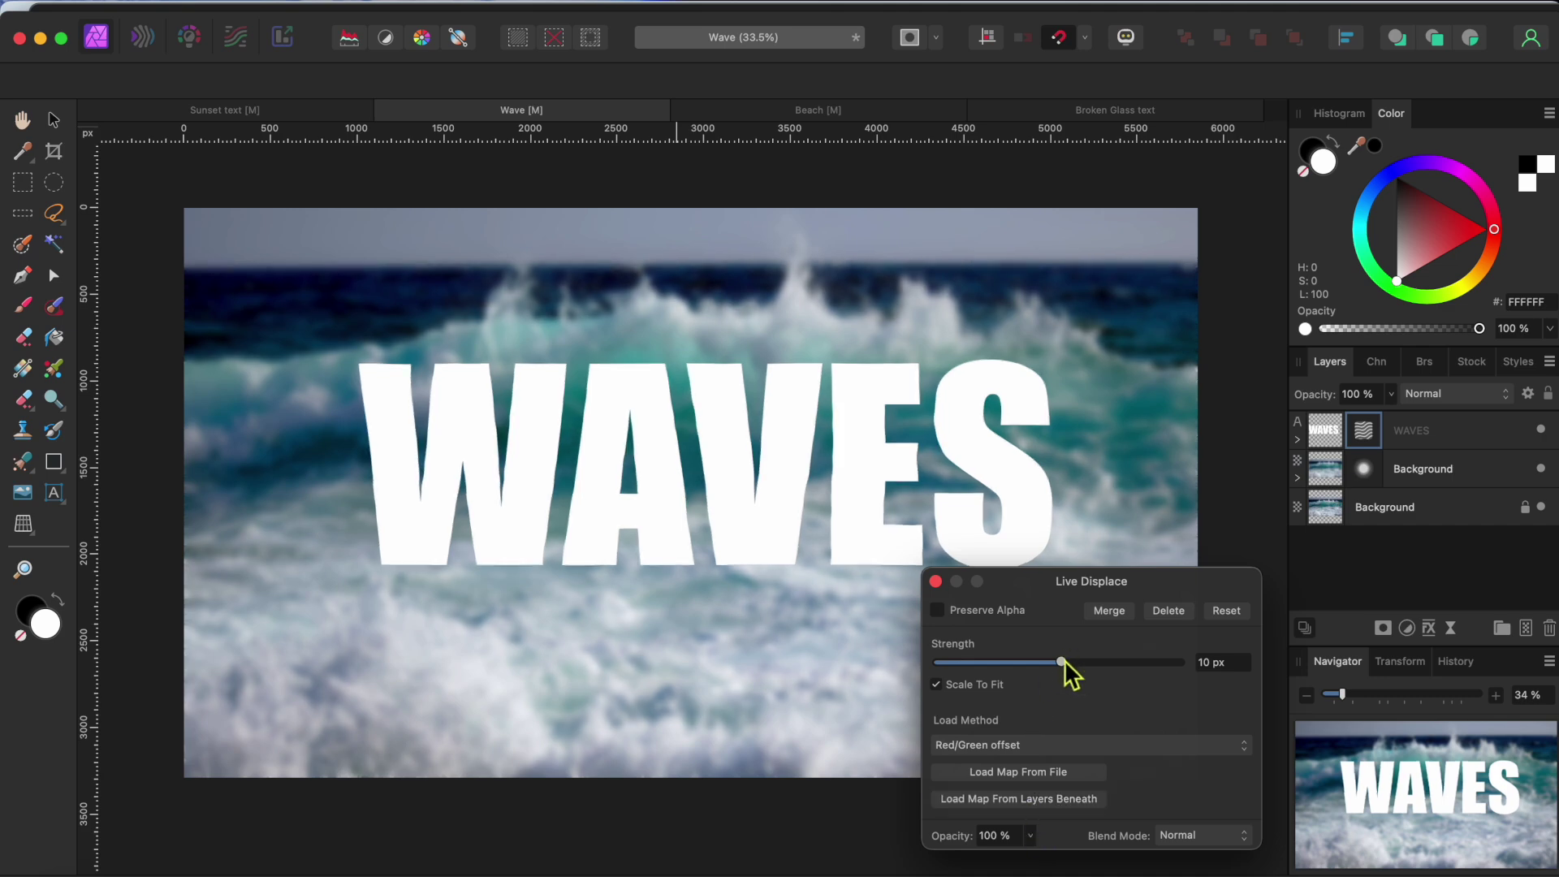
drag(1065, 662, 1027, 667)
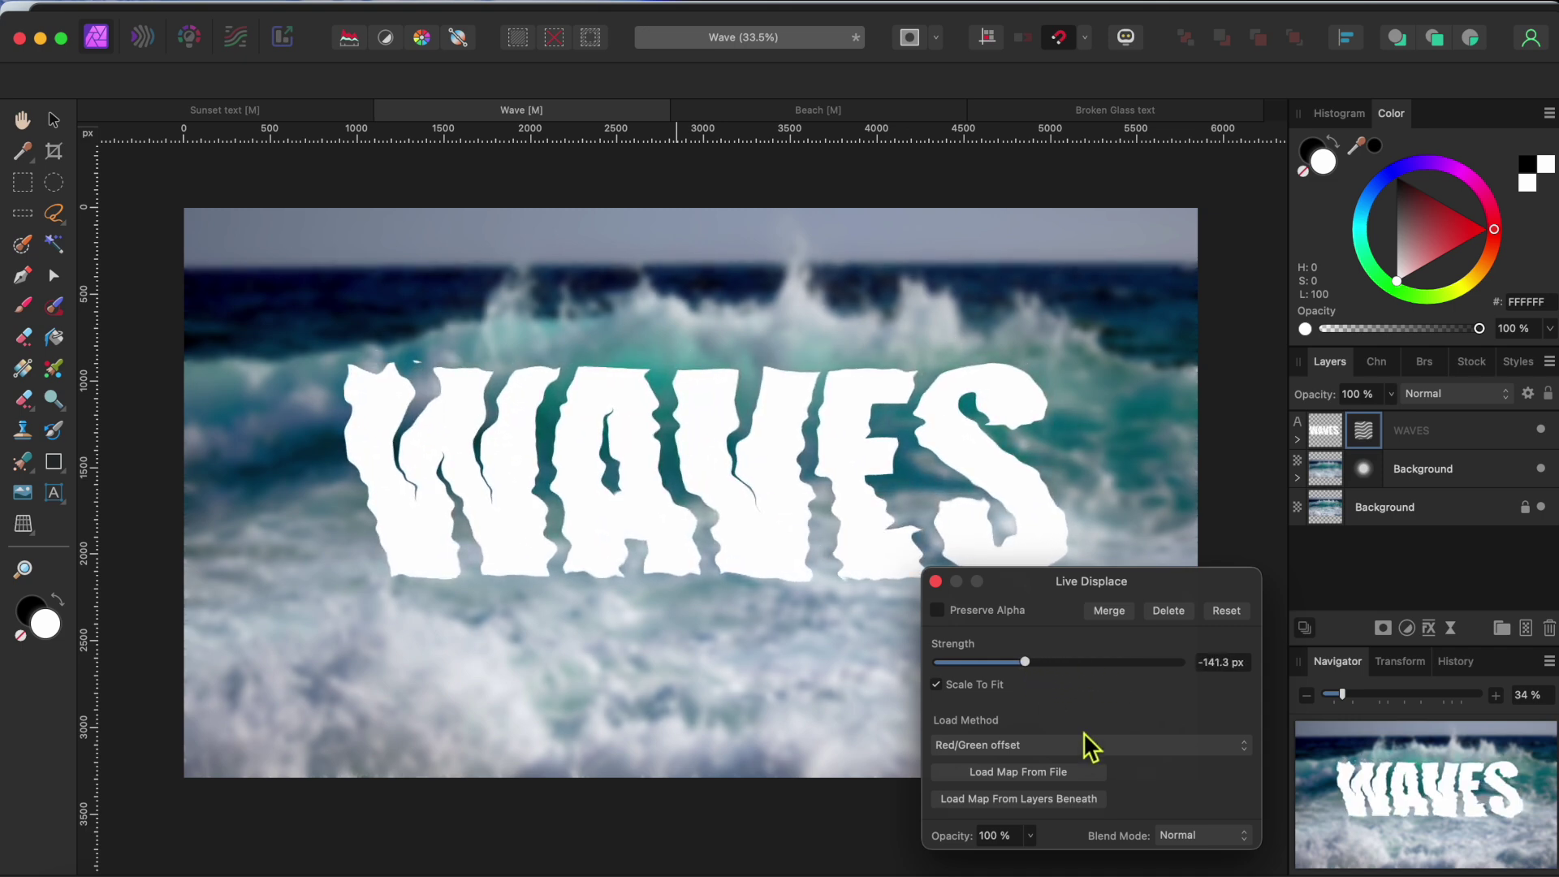
Hide the blurred Background copy and lower the WAVES text opacity to 69%.
click(937, 583)
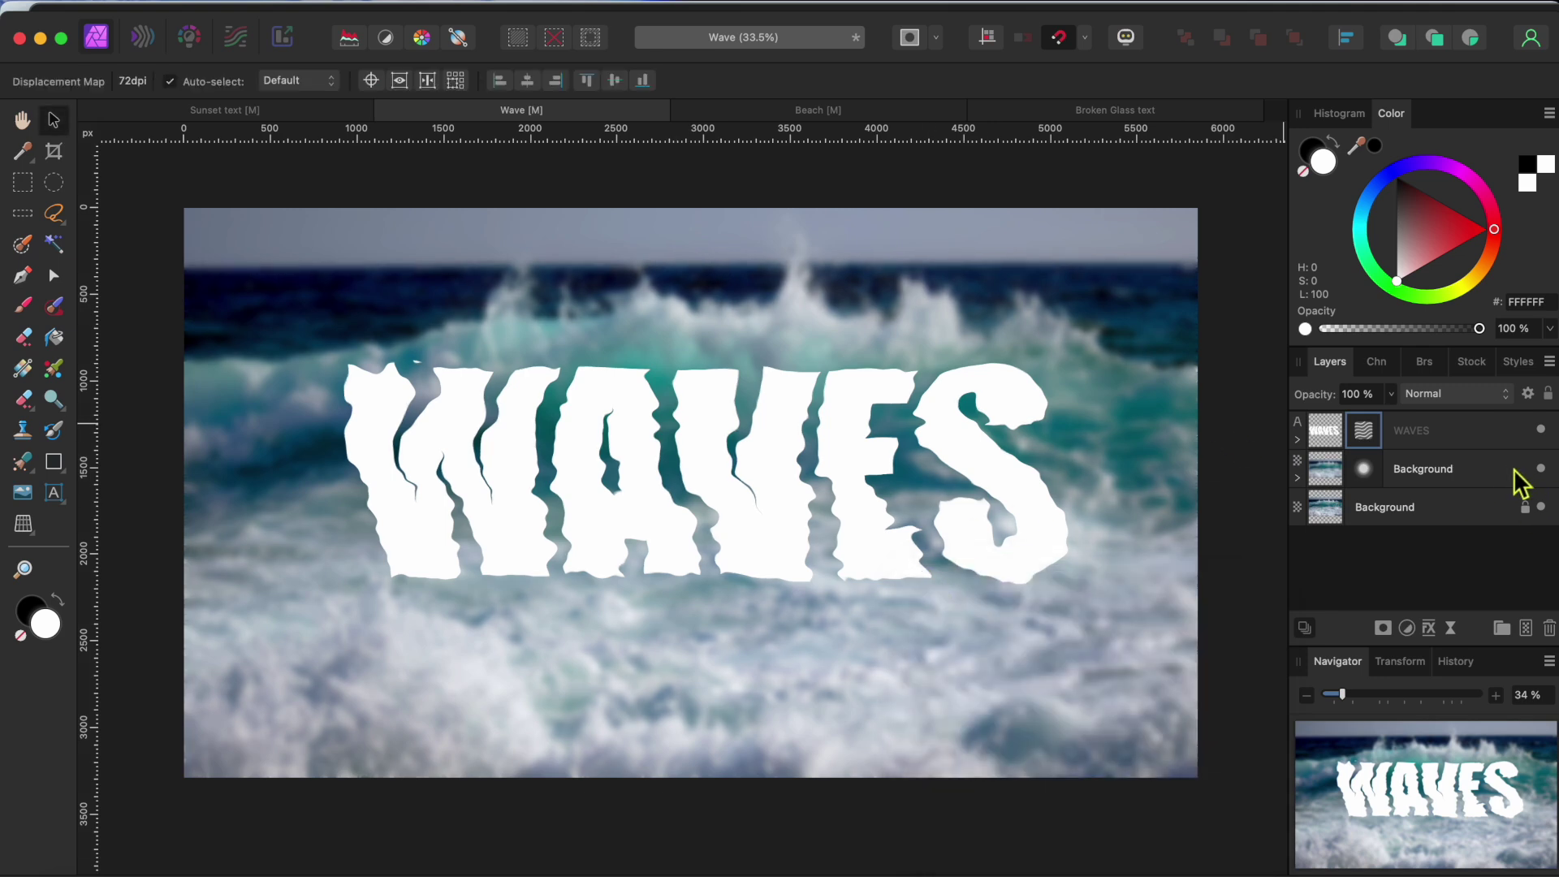
click(1541, 470)
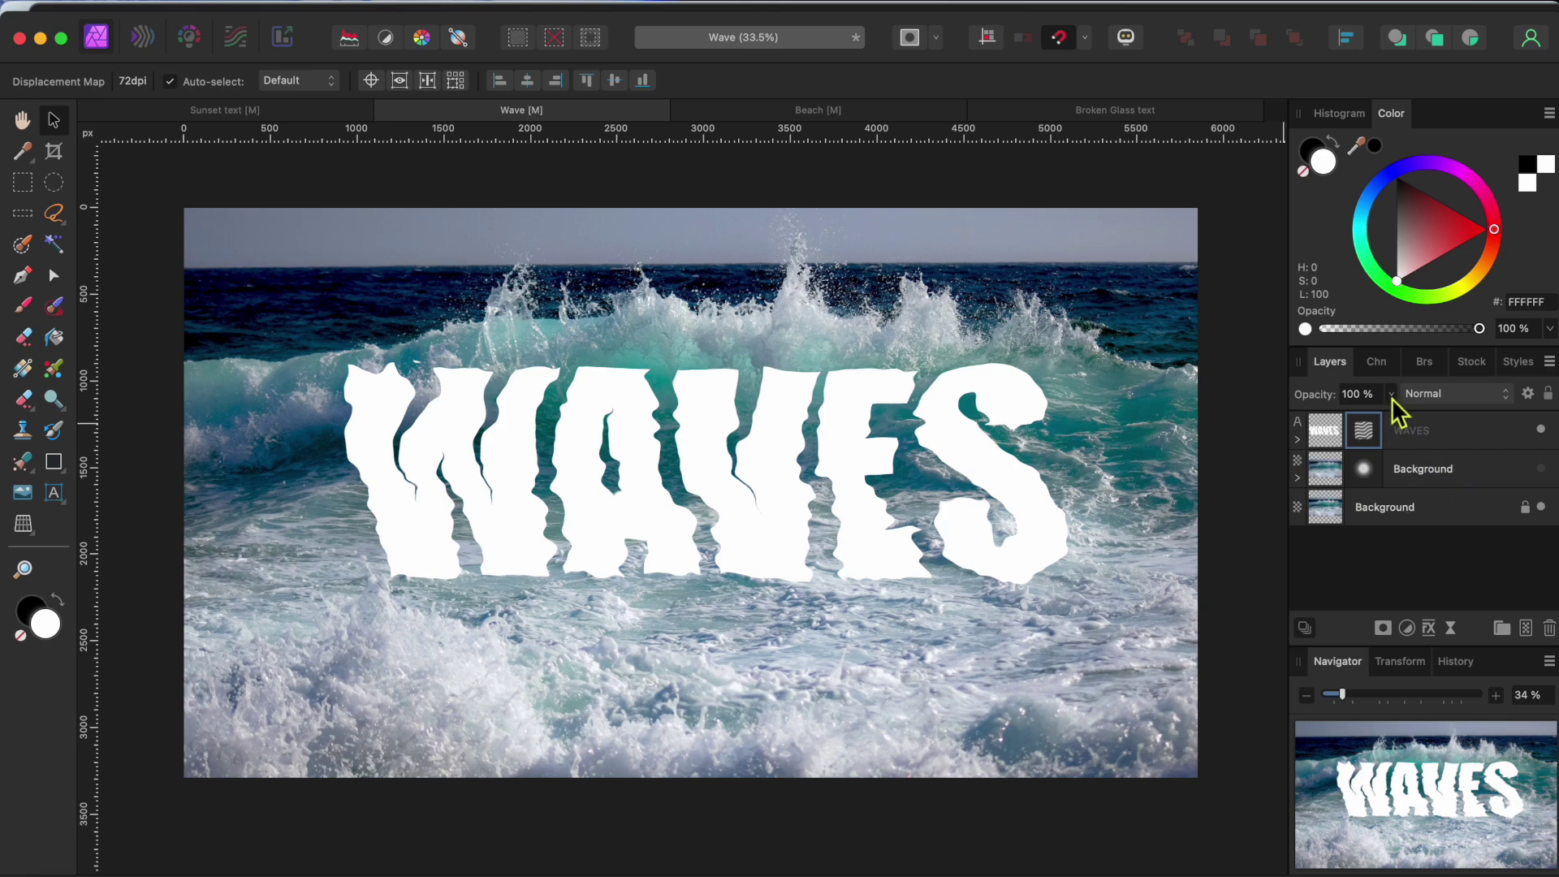
click(1417, 434)
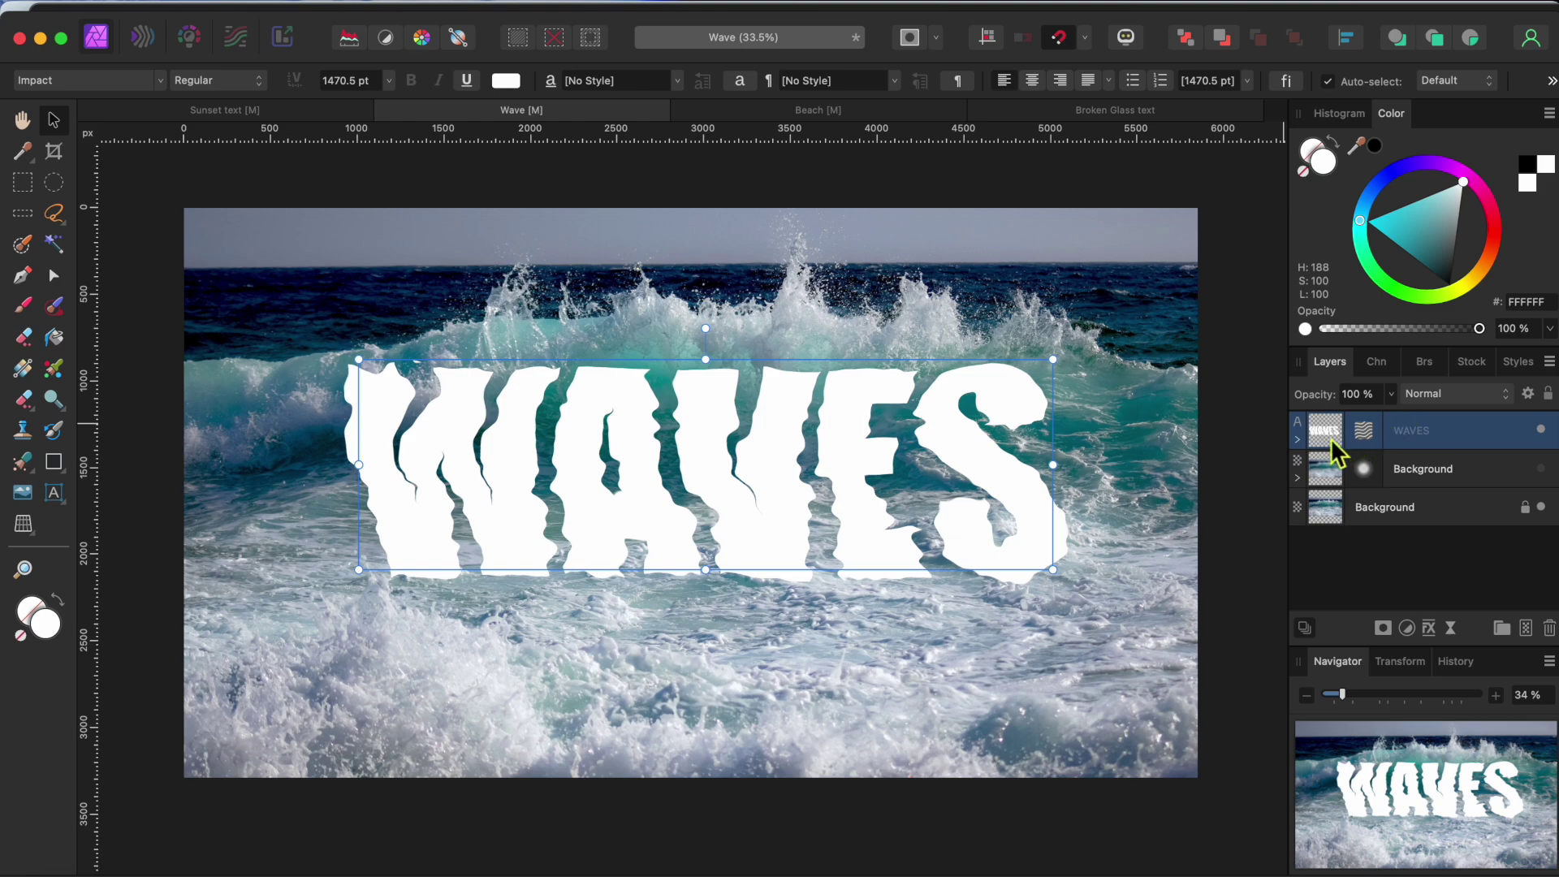
click(1391, 394)
drag(1391, 418, 1340, 428)
Give WAVES an Outer Shadow with 3 px radius and 68 px offset at 311°.
click(1430, 629)
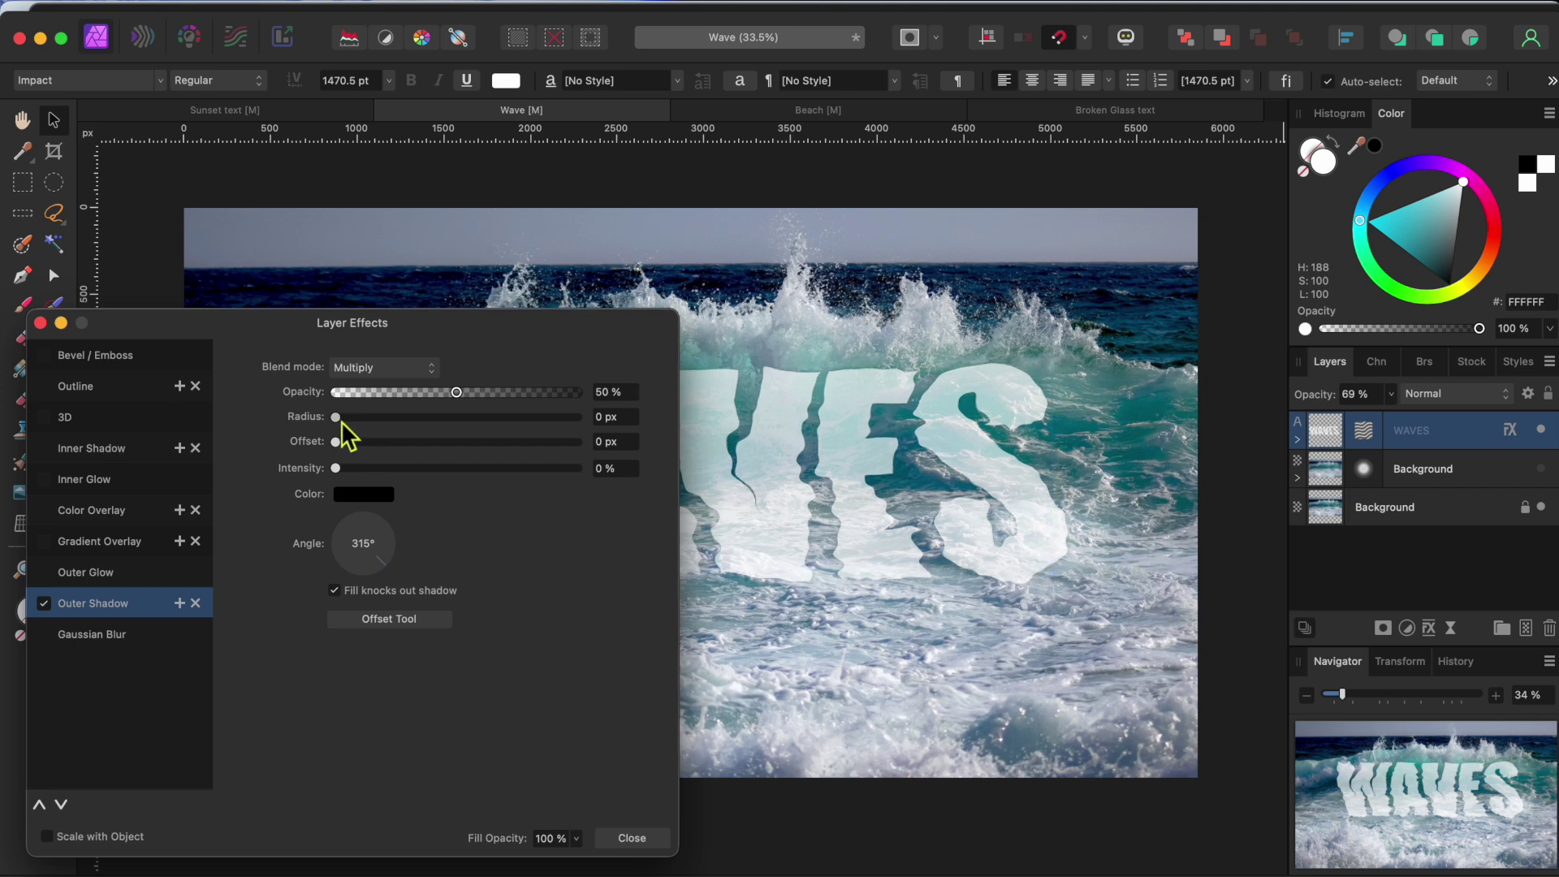
drag(341, 421, 408, 427)
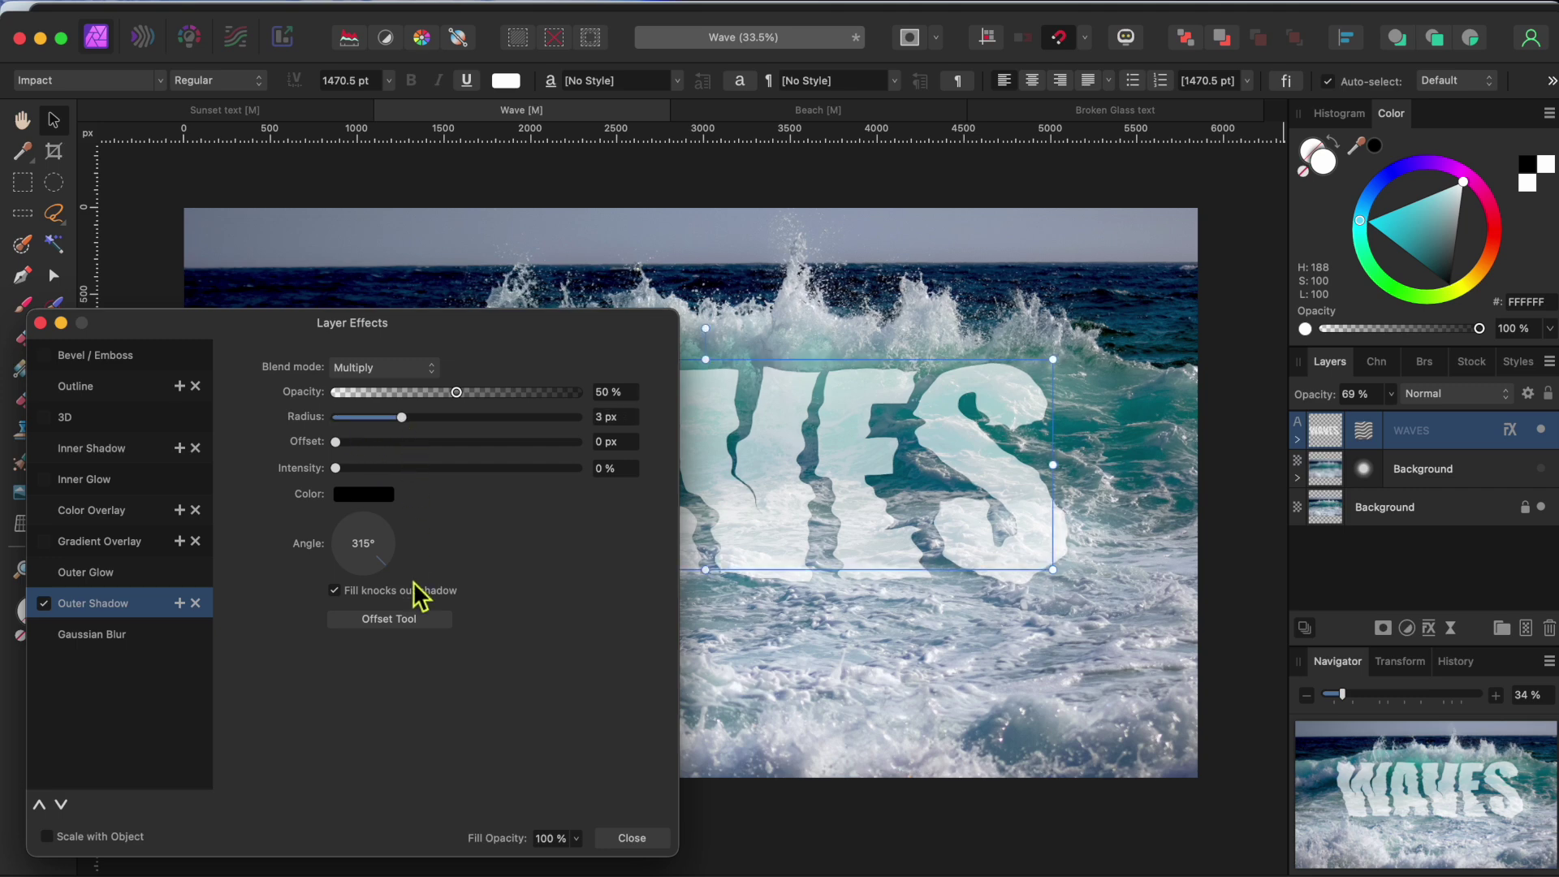
click(411, 621)
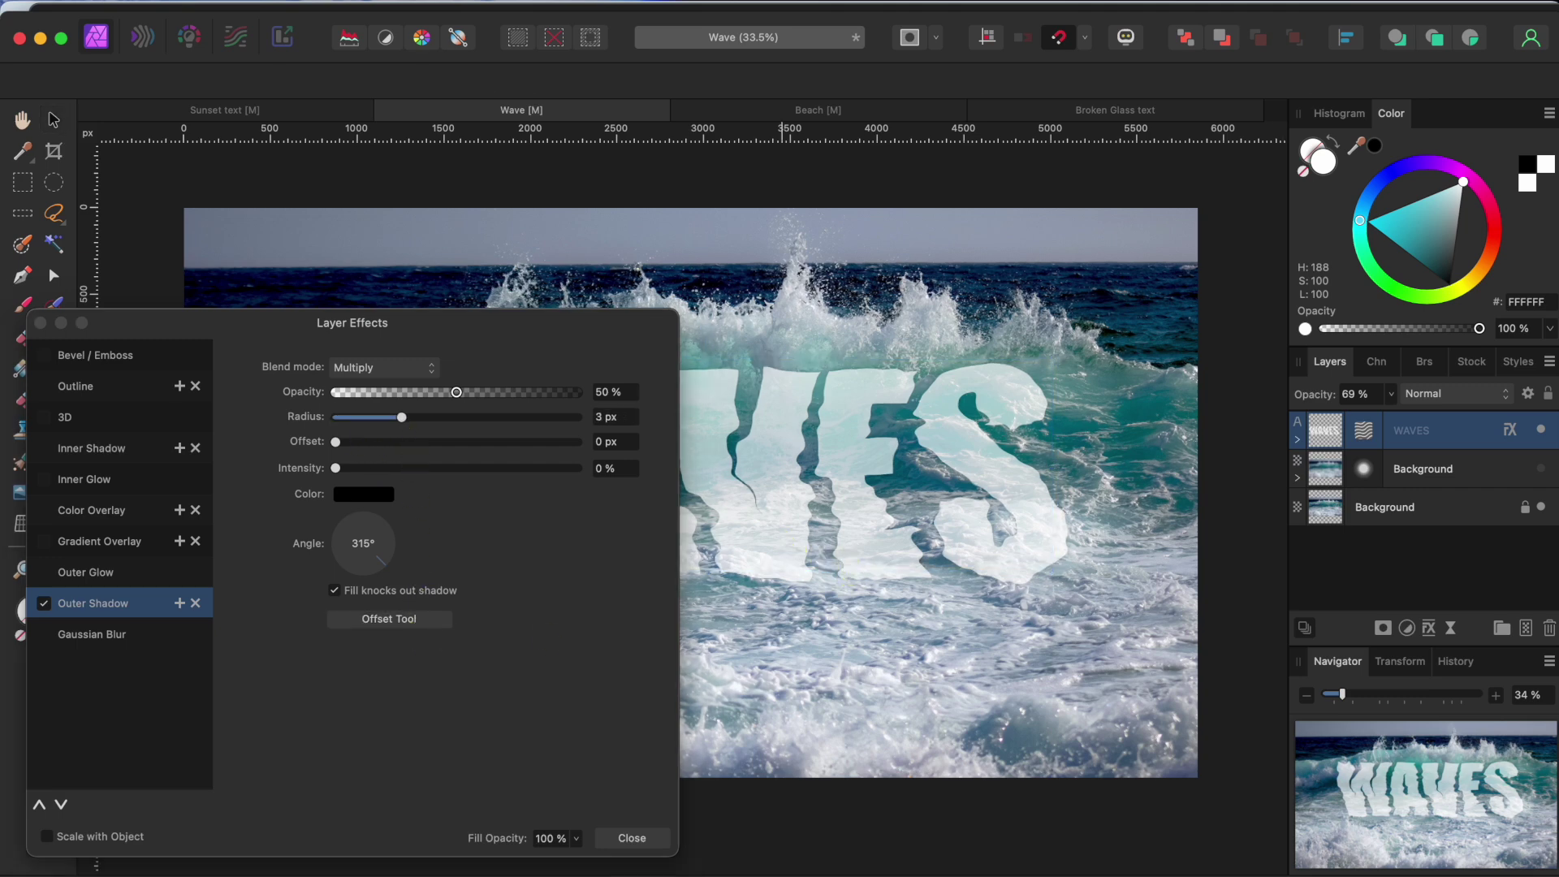
mouse_move(788, 535)
mouse_down()
mouse_move(794, 550)
mouse_move(789, 537)
mouse_up()
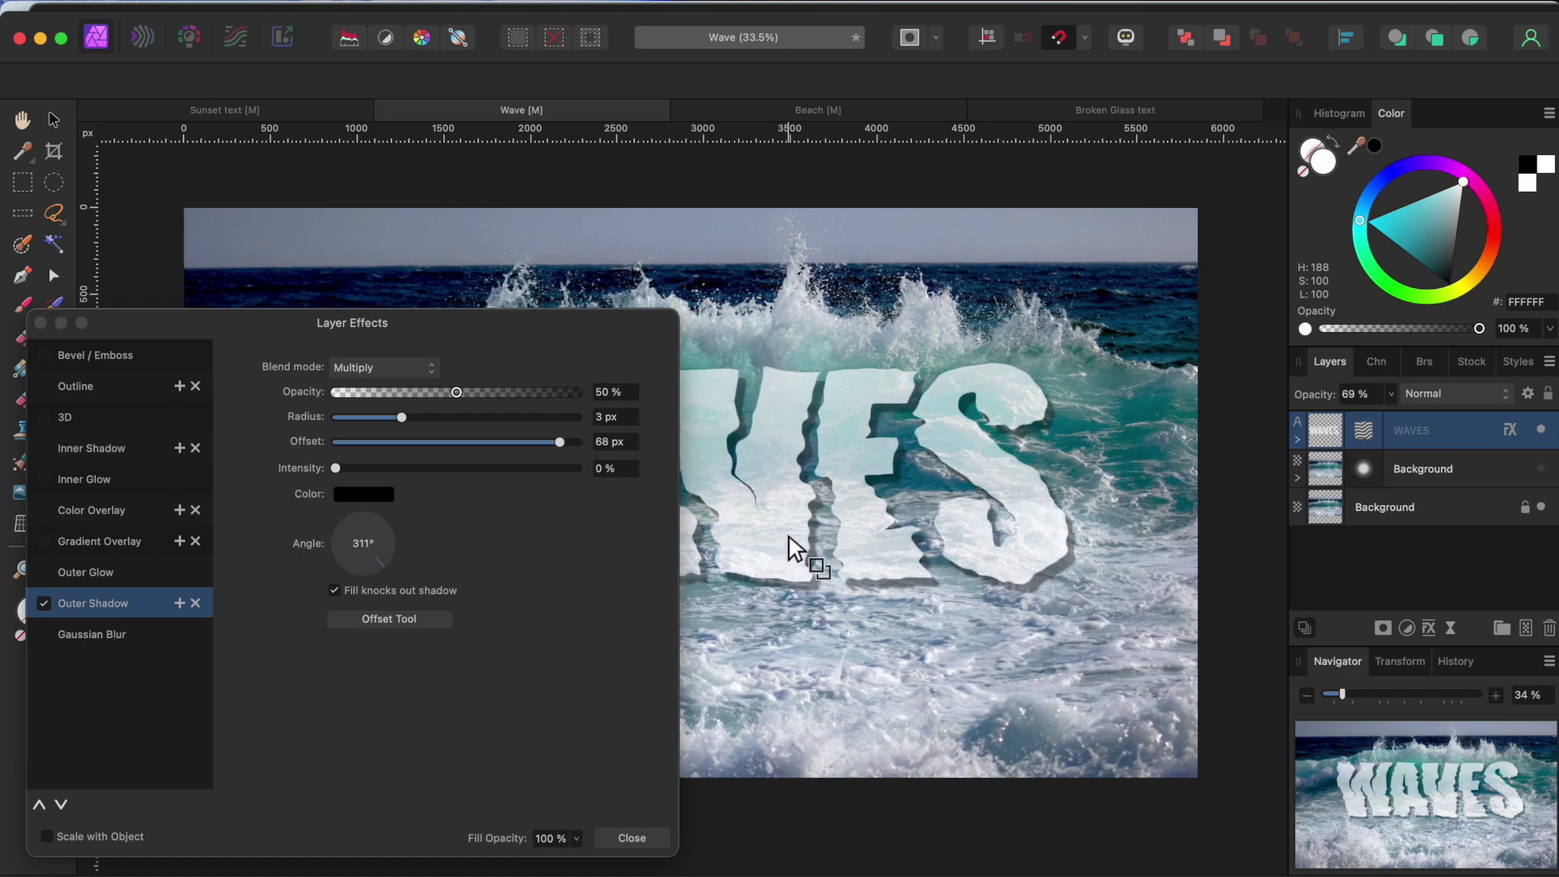
click(40, 322)
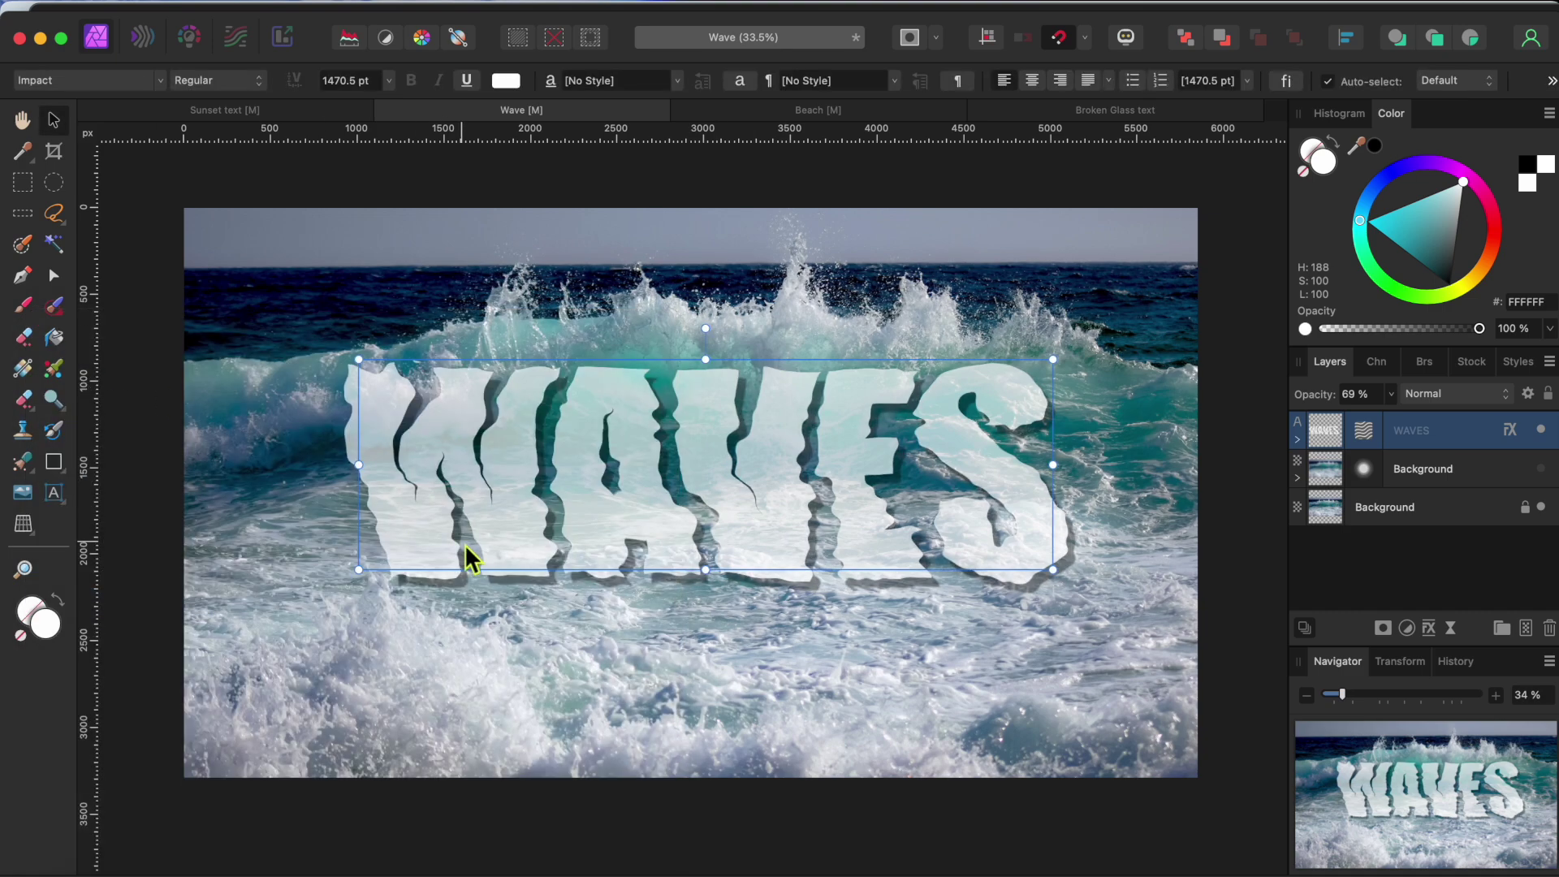
scroll(465, 544, up, 2)
scroll(465, 544, down, 2)
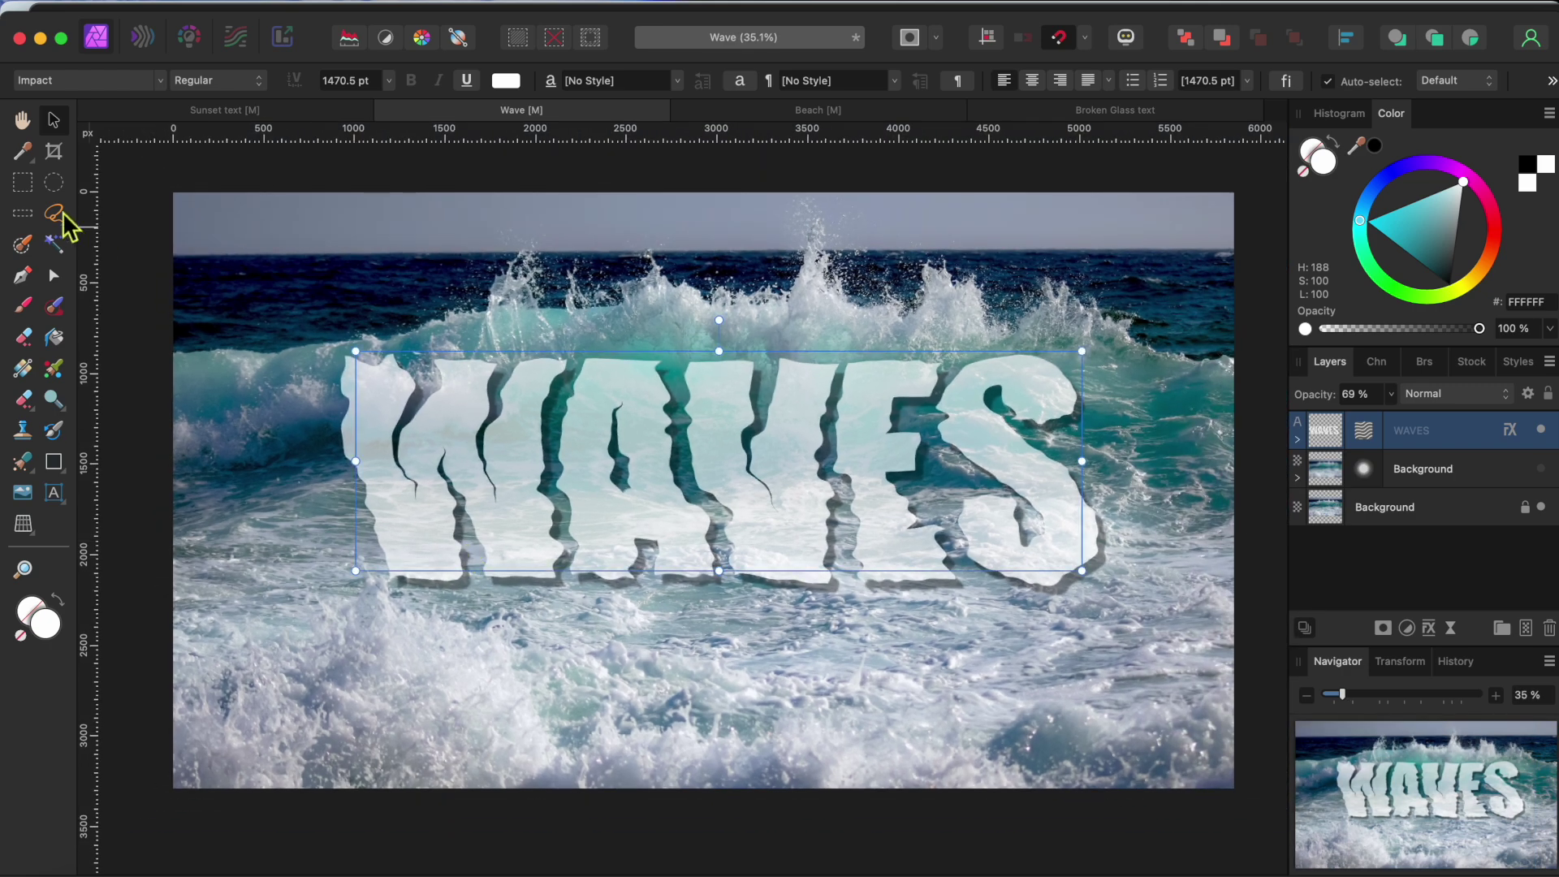
Nudge the WAVES text up and to the right.
drag(605, 418, 648, 421)
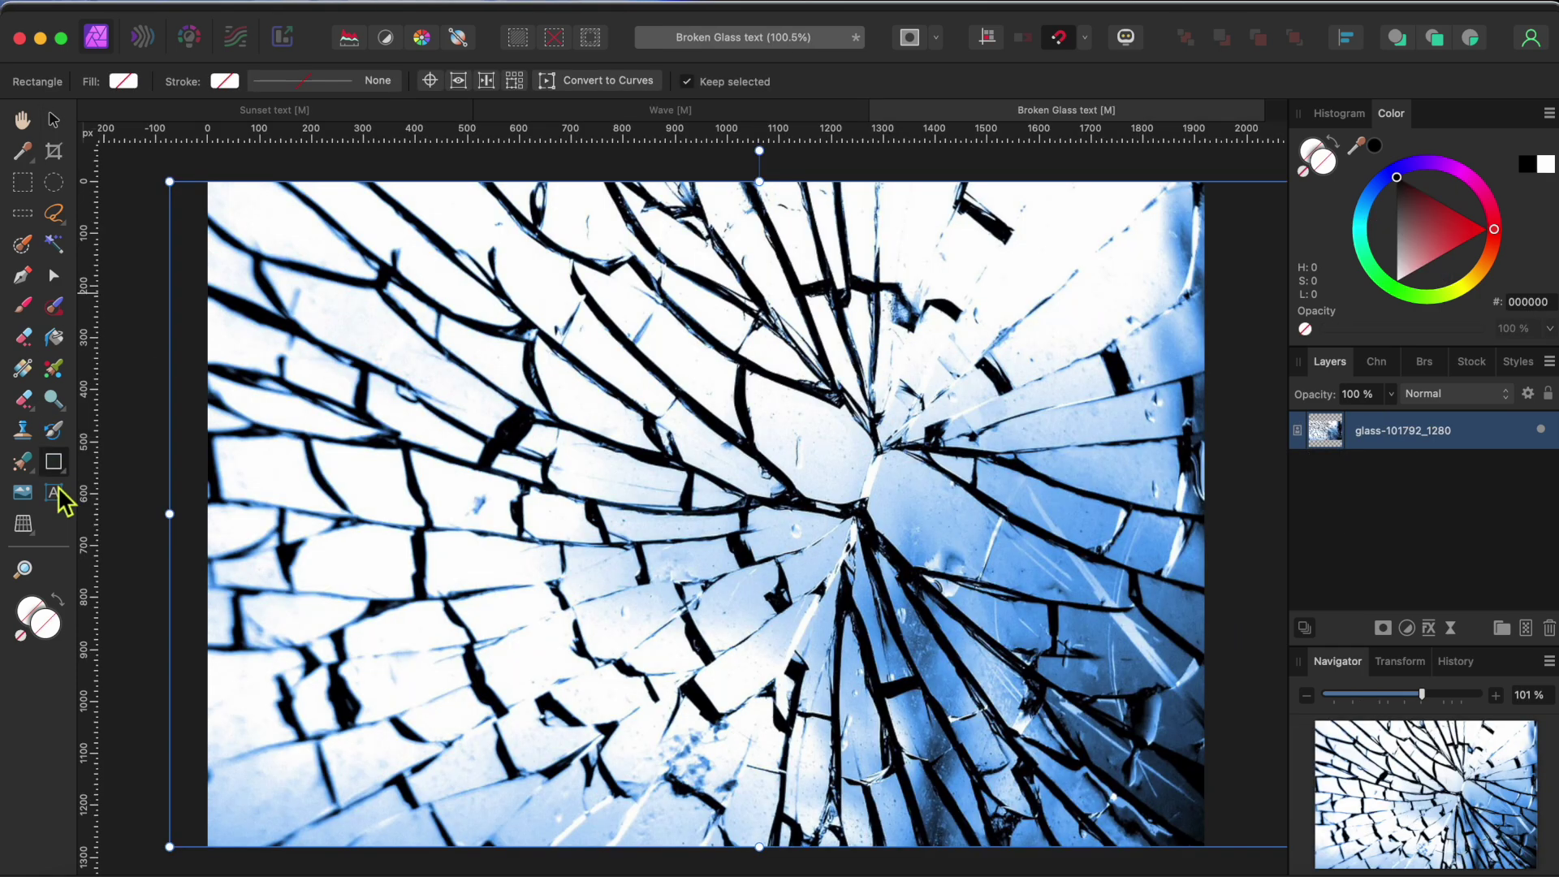
Add black Impact text 'BROKEN' at 469.6 pt, centred across the glass photo.
click(55, 494)
drag(313, 340, 412, 519)
text(BROKEN)
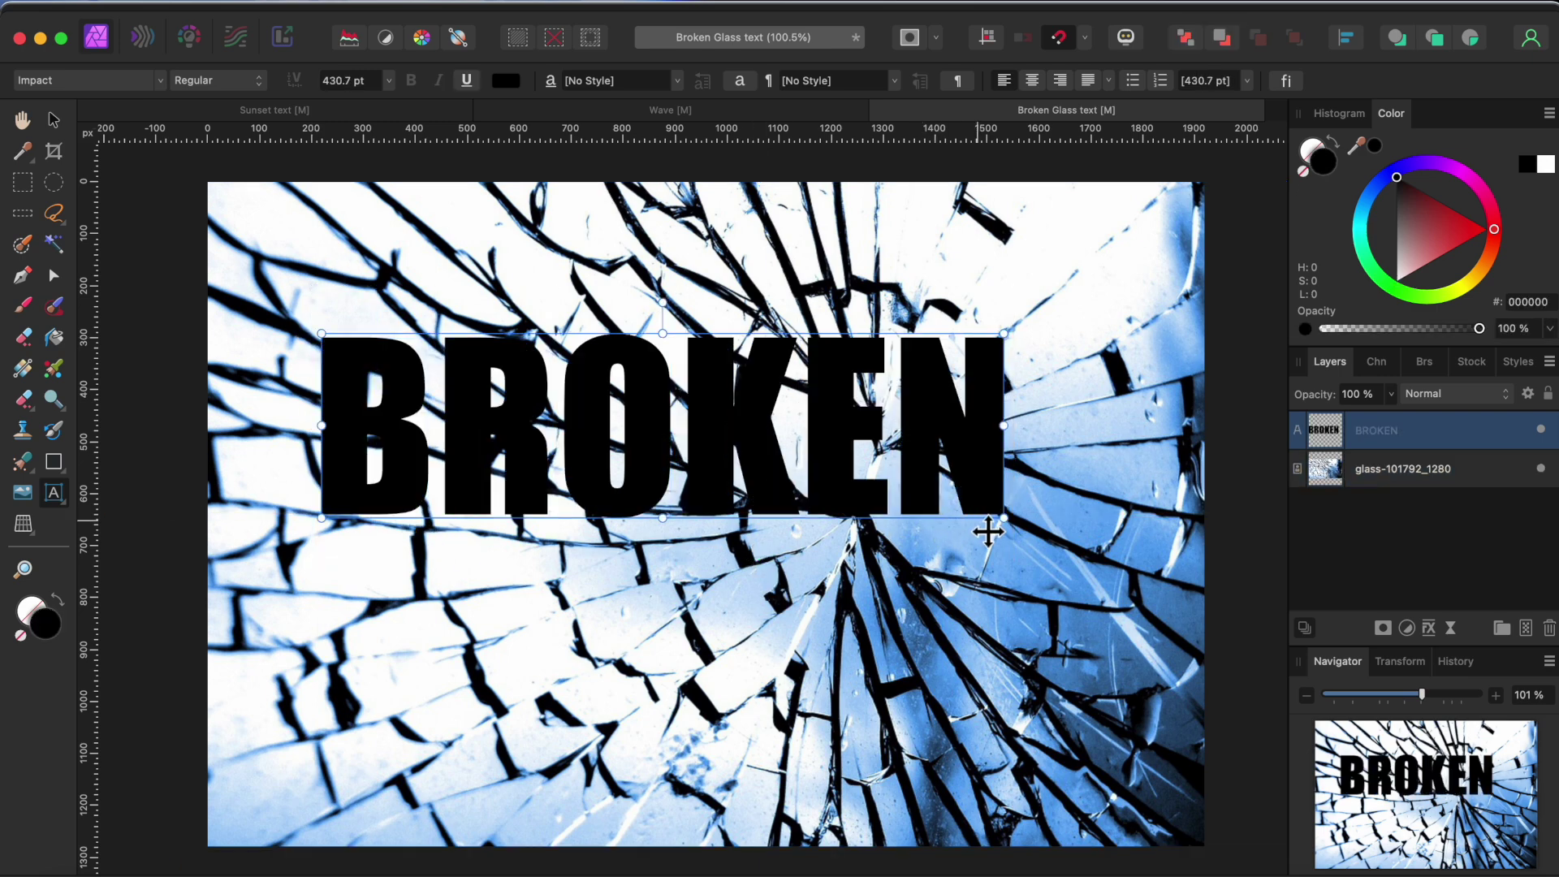
drag(1005, 518, 1066, 534)
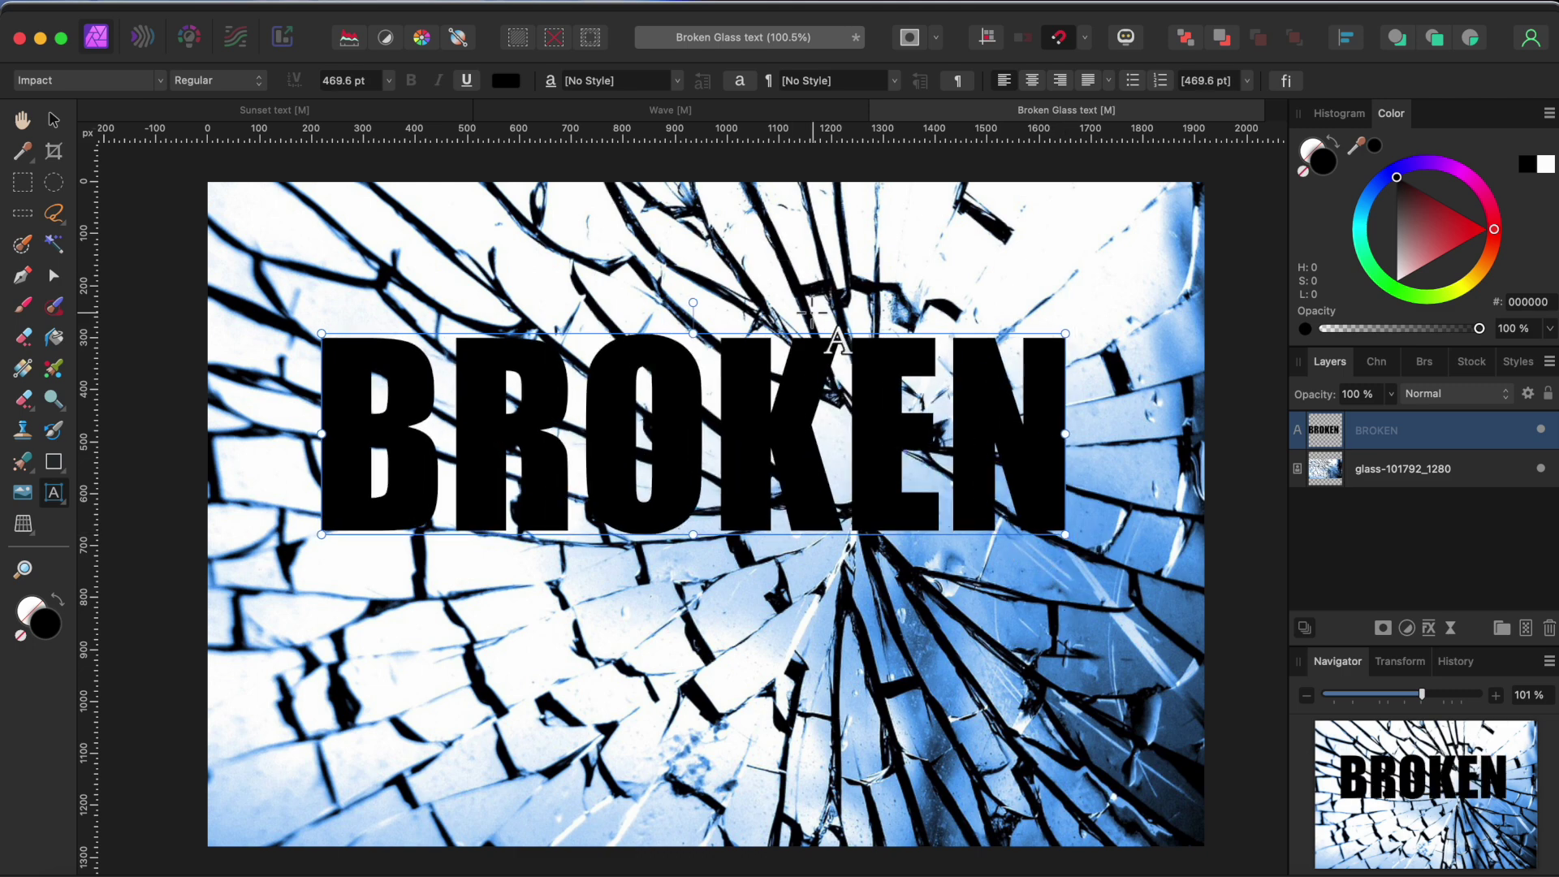
drag(829, 348, 859, 401)
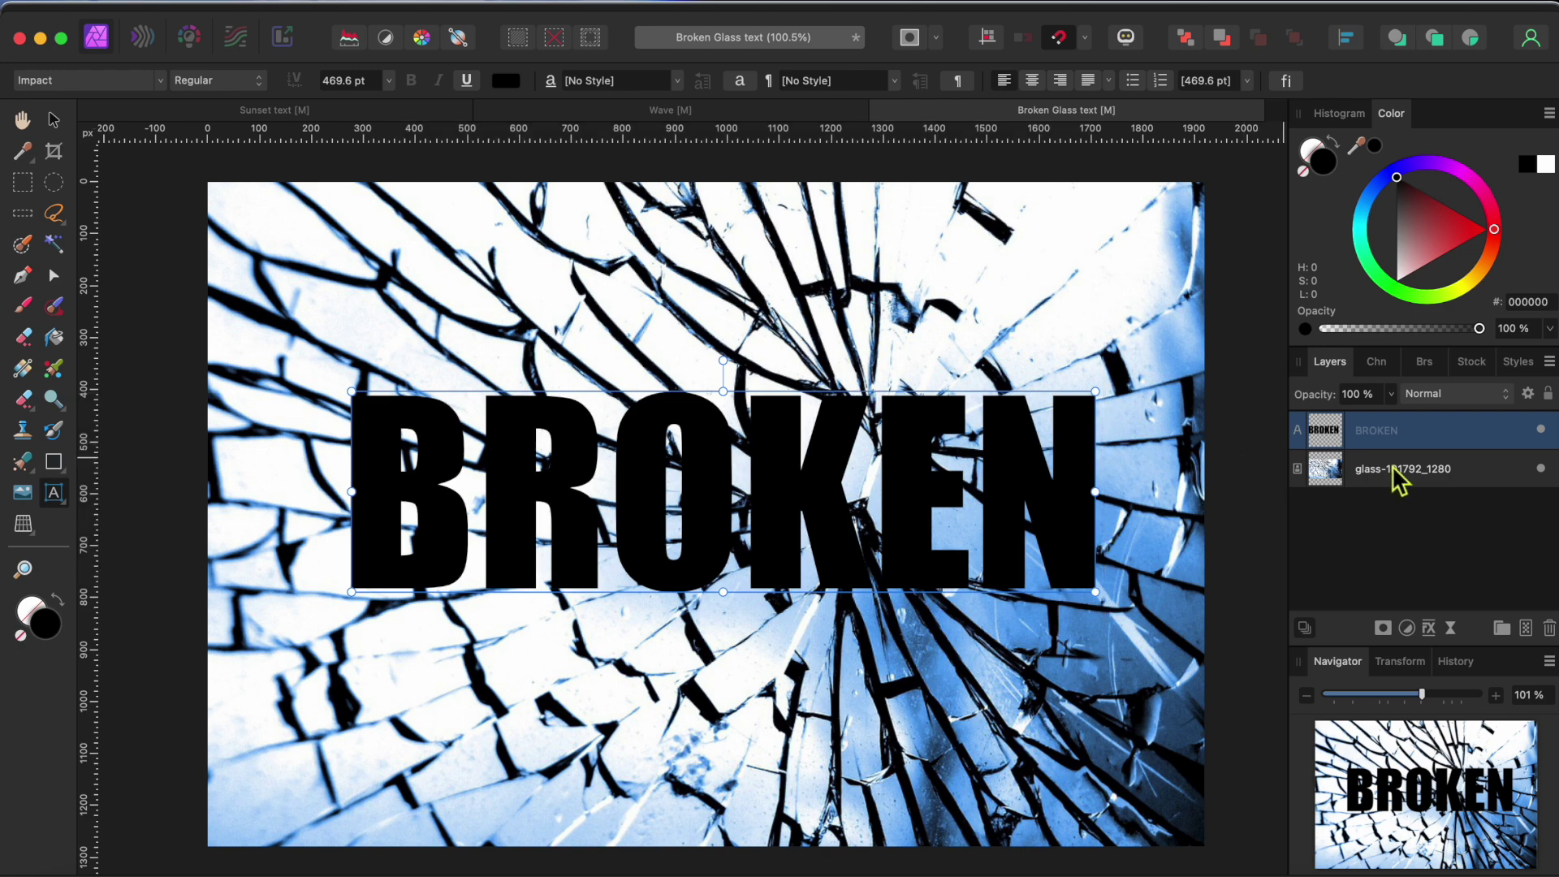
Nest the glass-101792_1280 layer inside the BROKEN text layer, then select BROKEN.
click(1425, 471)
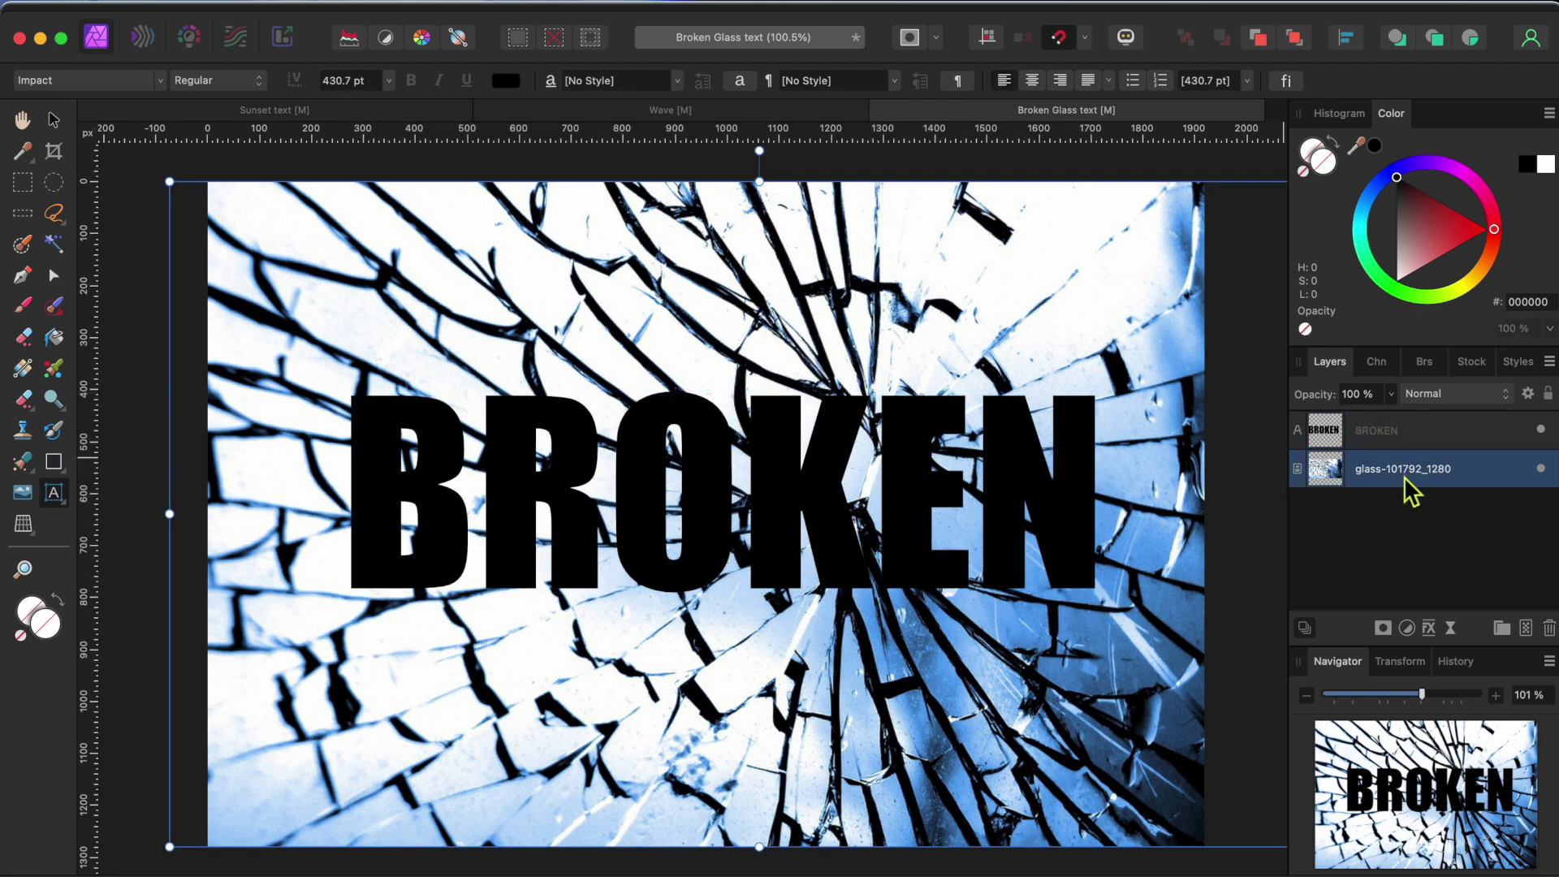
drag(1411, 469, 1411, 437)
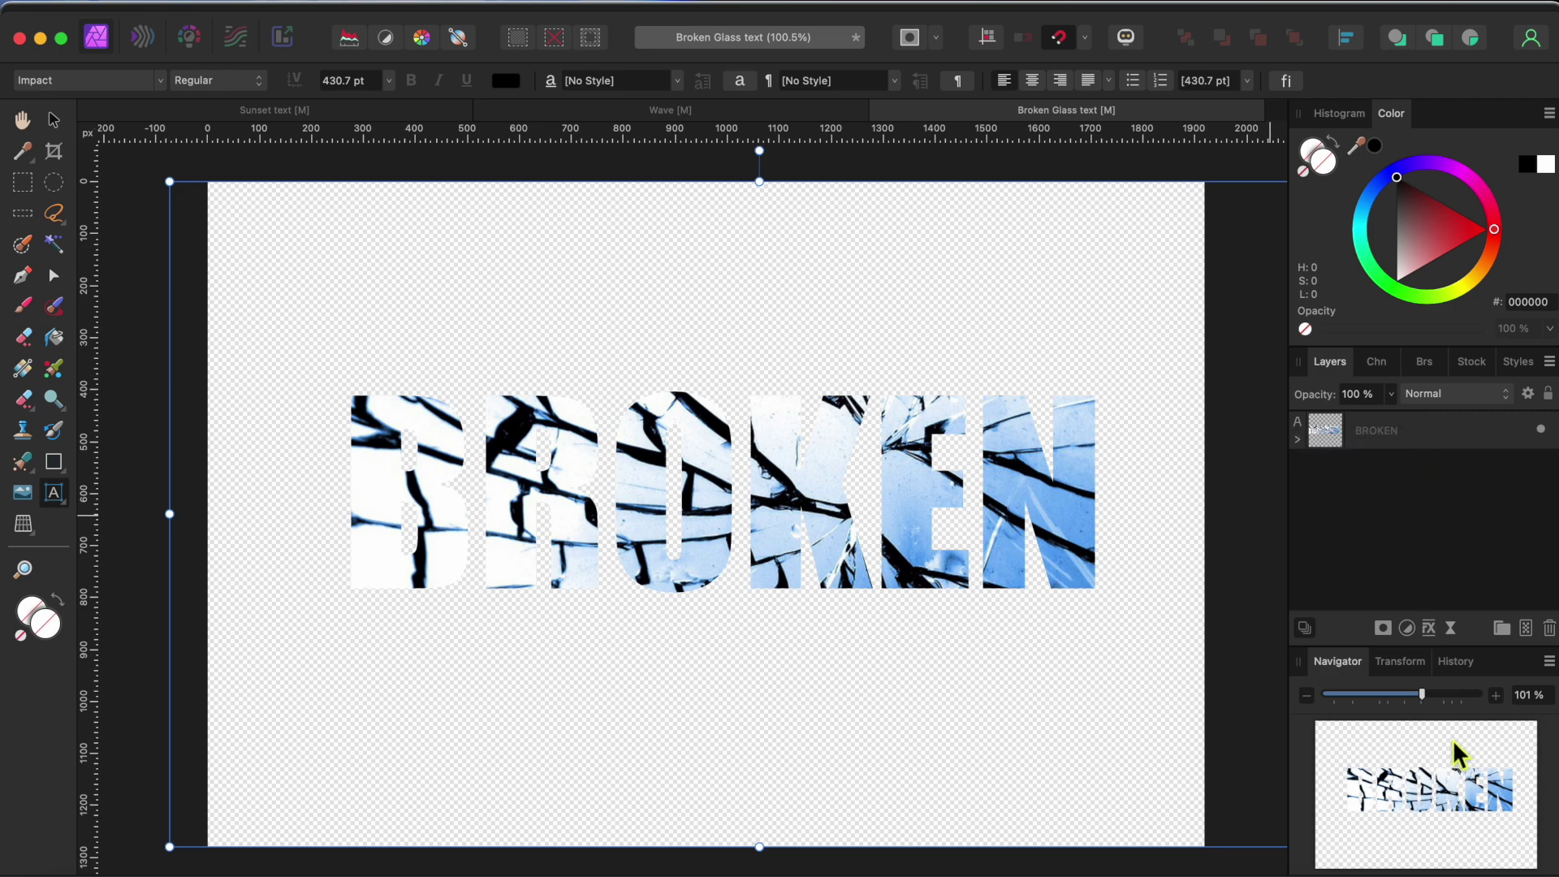
click(1397, 431)
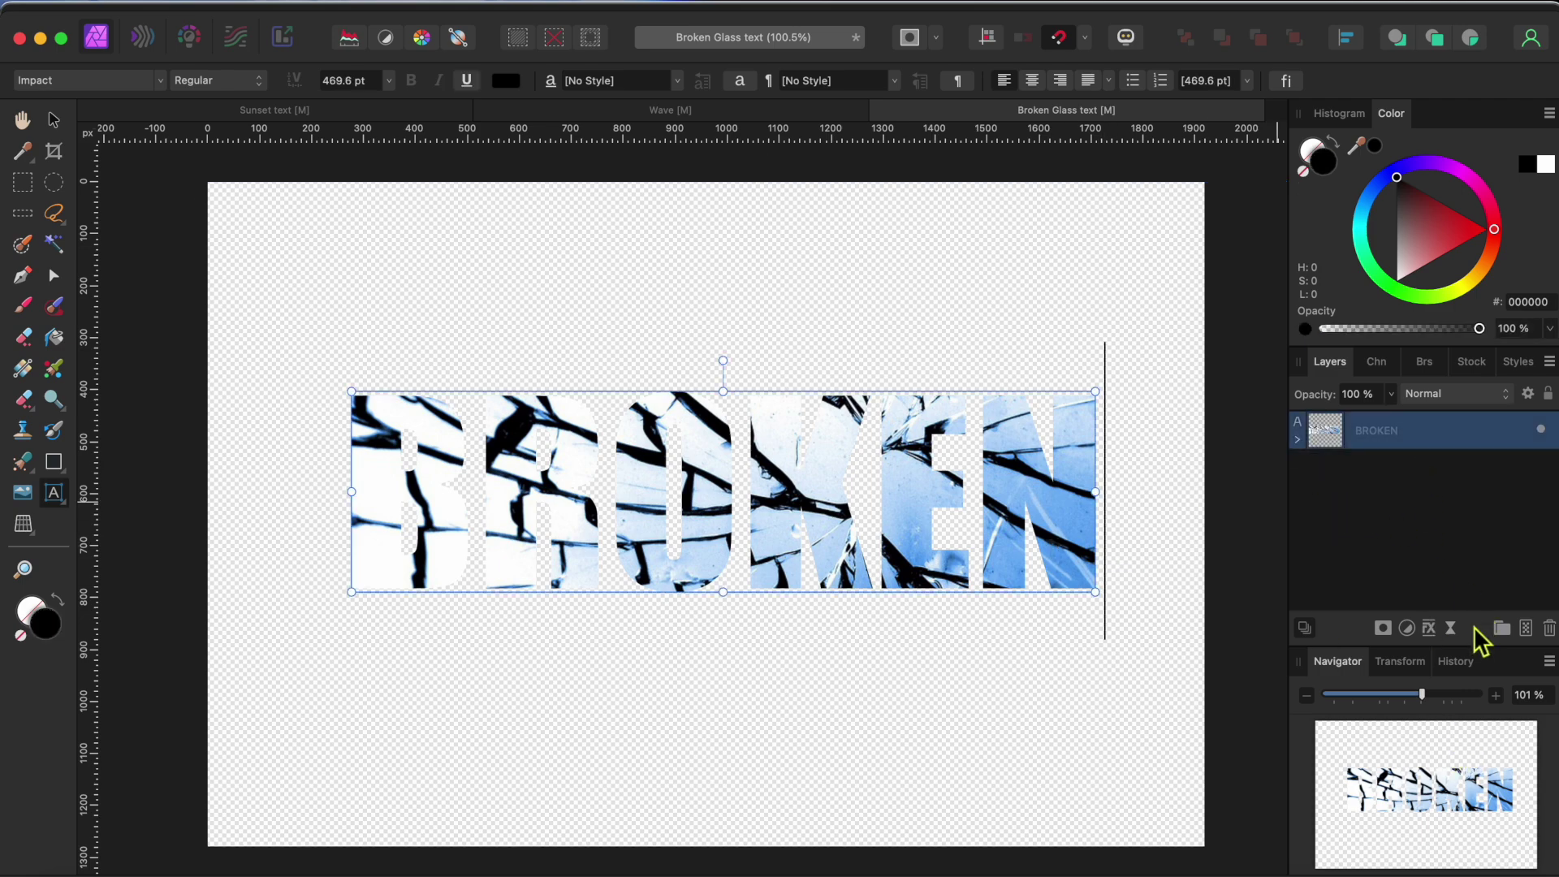
Apply a 3D layer effect with a 7.3 px radius to the BROKEN text.
click(1429, 629)
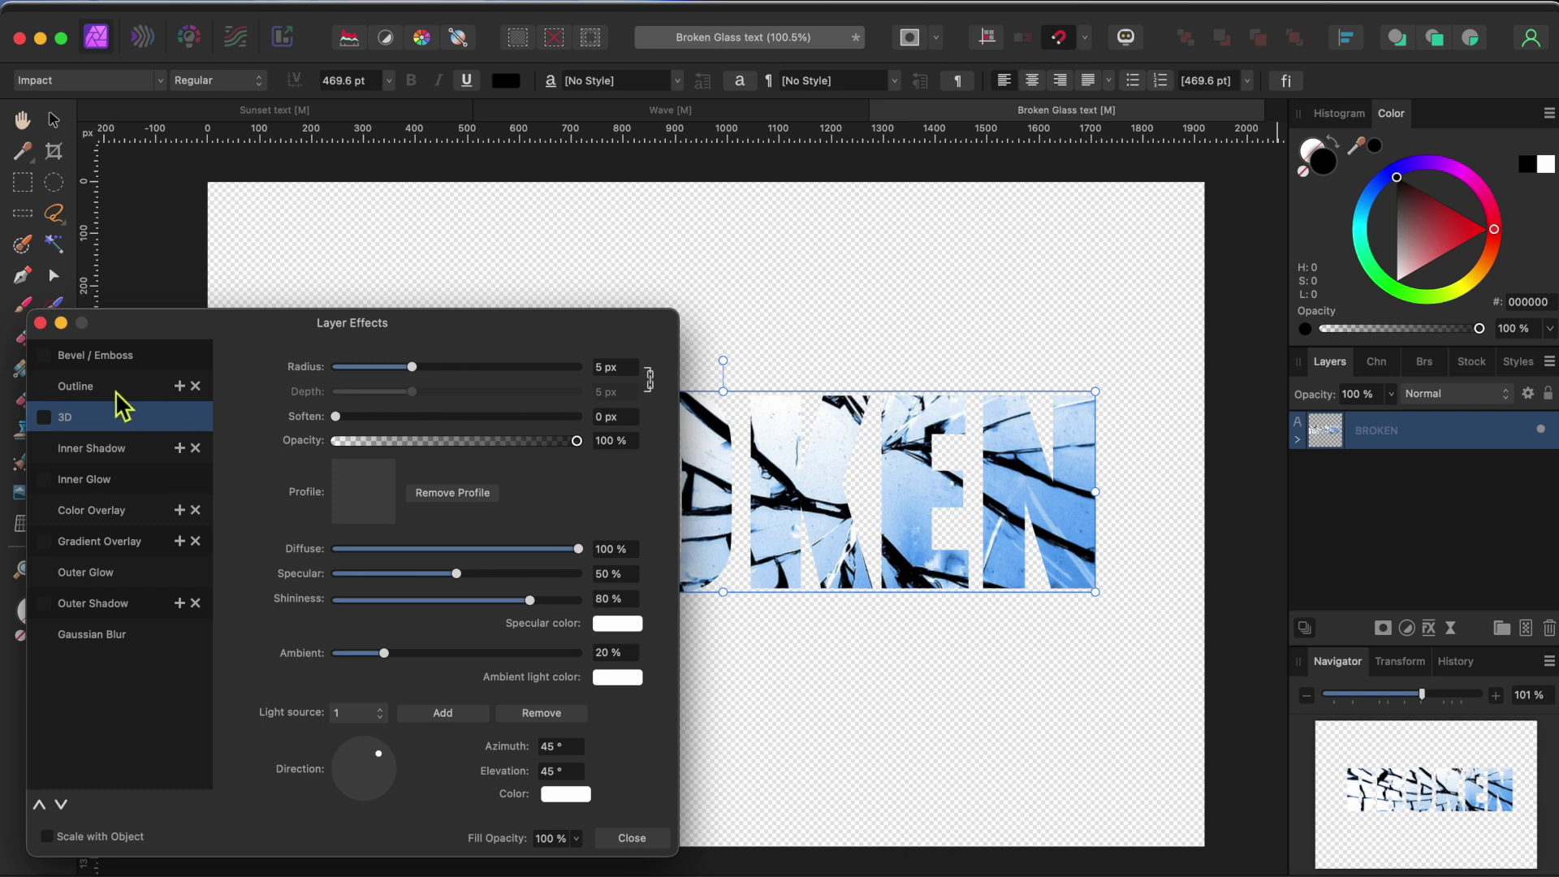
click(44, 418)
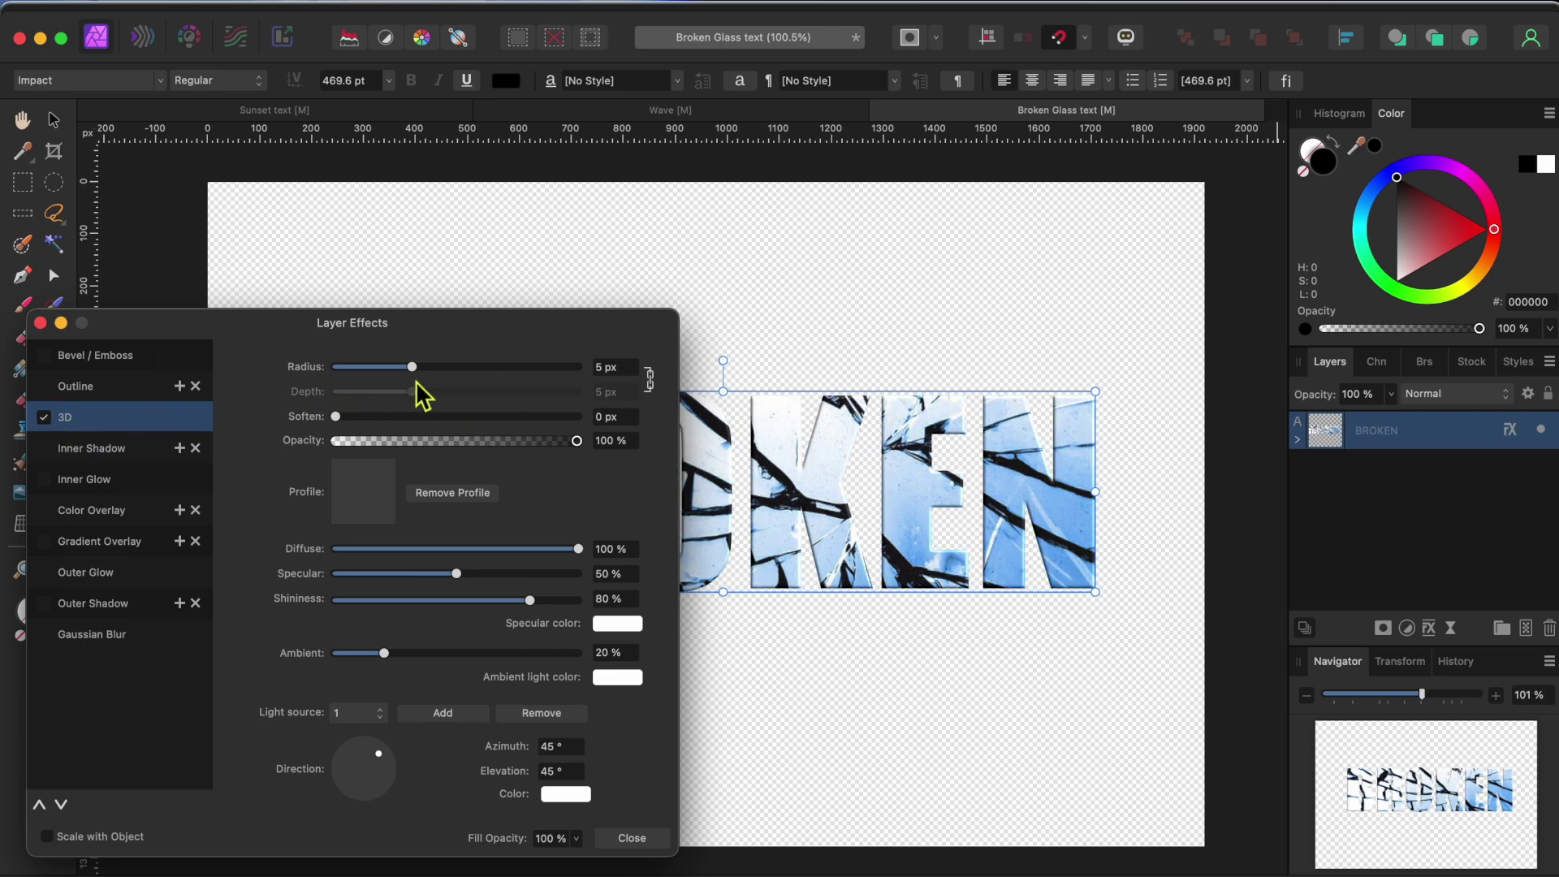
drag(423, 368, 432, 369)
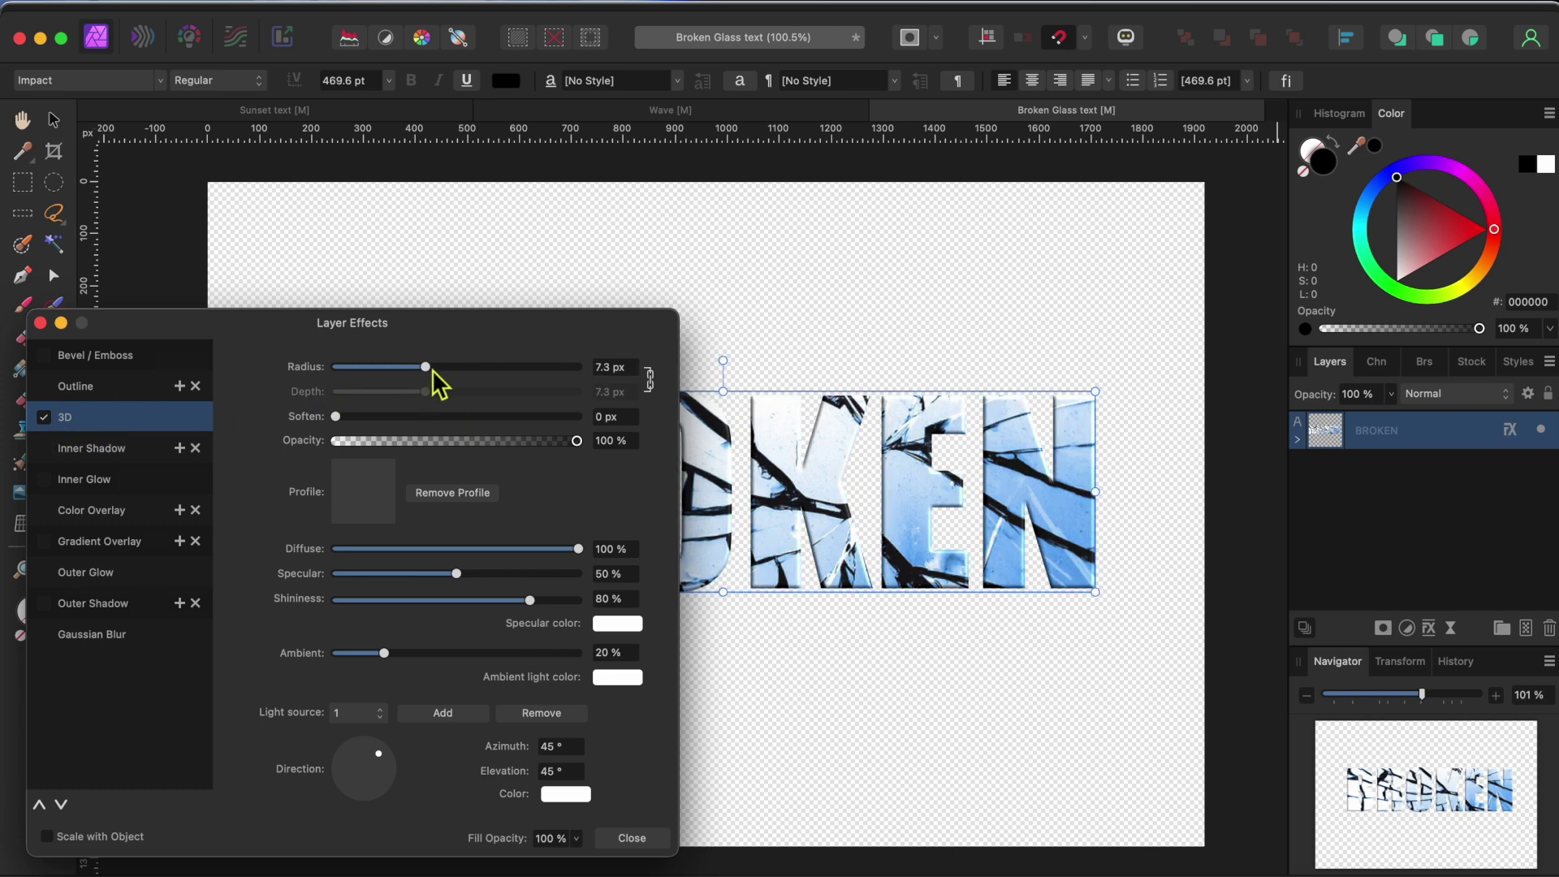
click(40, 323)
Draw a canvas-sized rectangle, move it beneath the glass text, and fill it black.
click(54, 463)
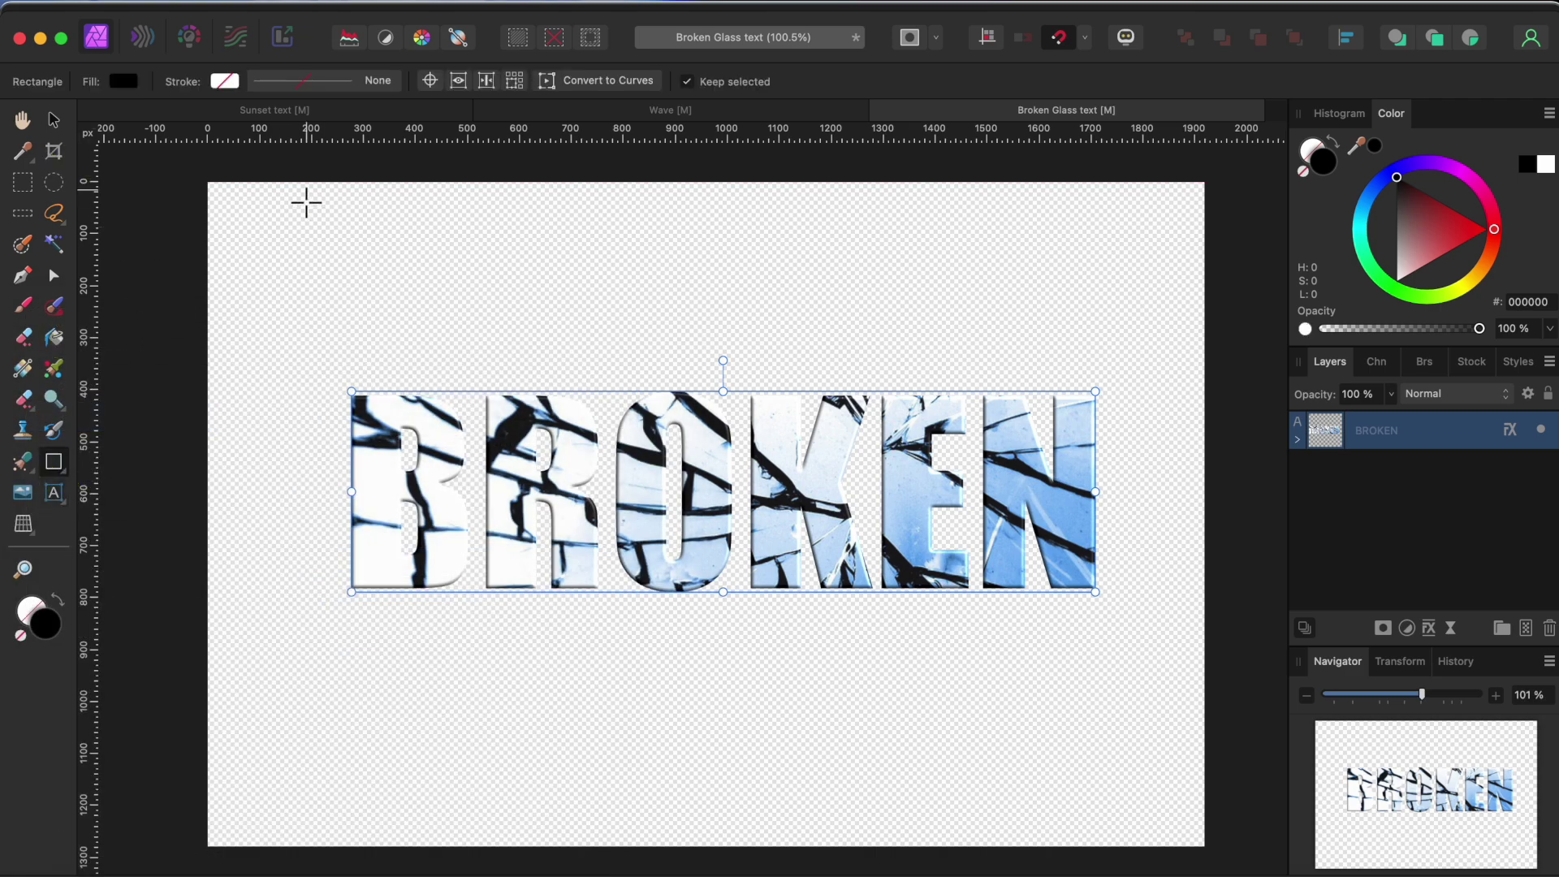
drag(208, 182, 824, 662)
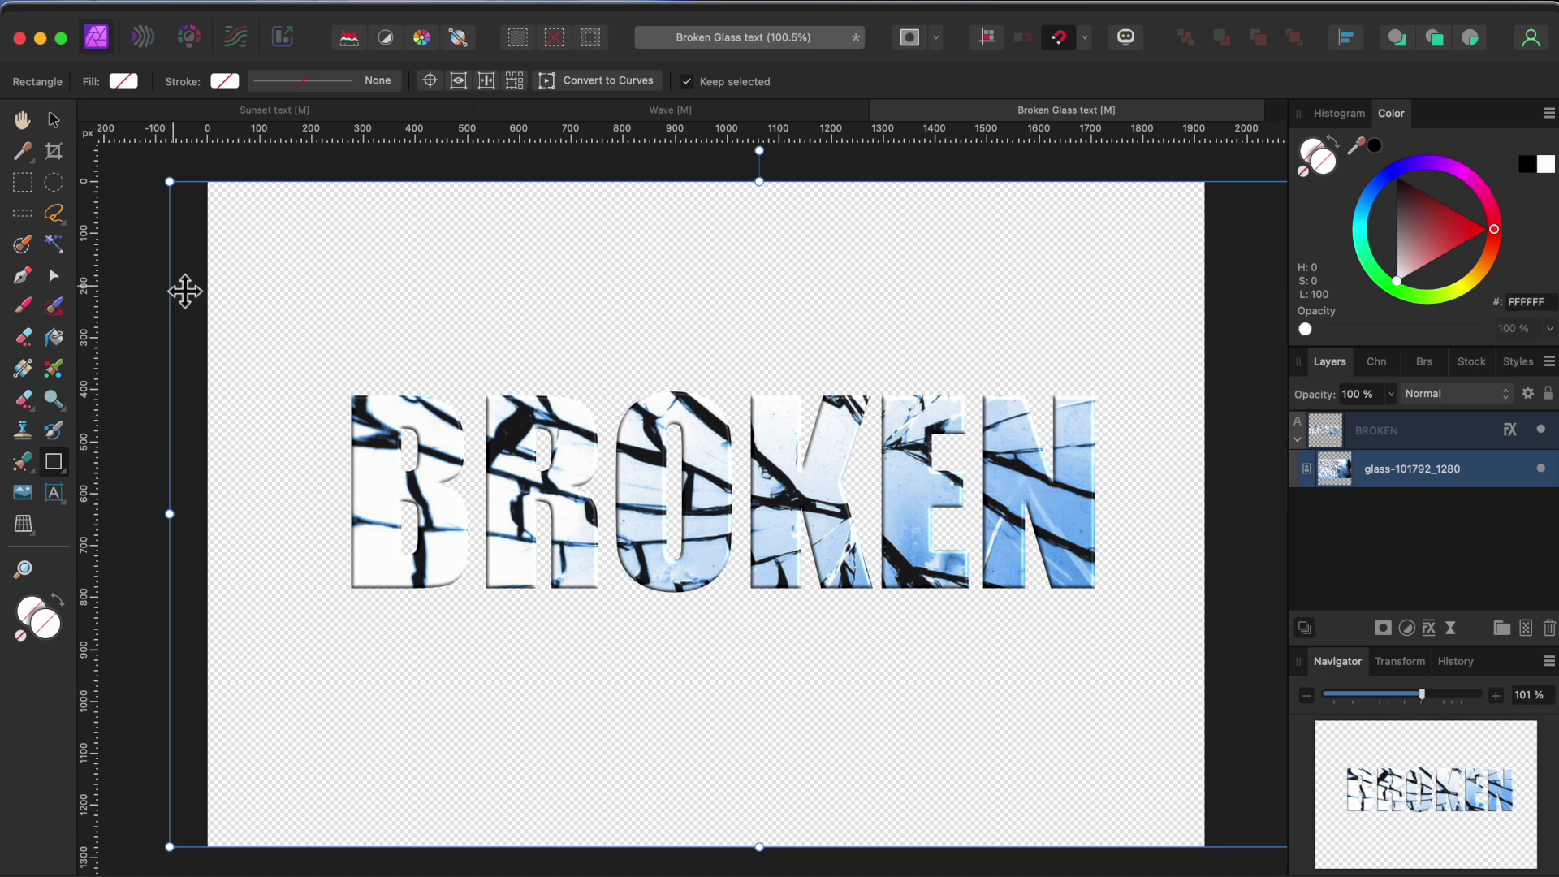
drag(229, 199, 1205, 813)
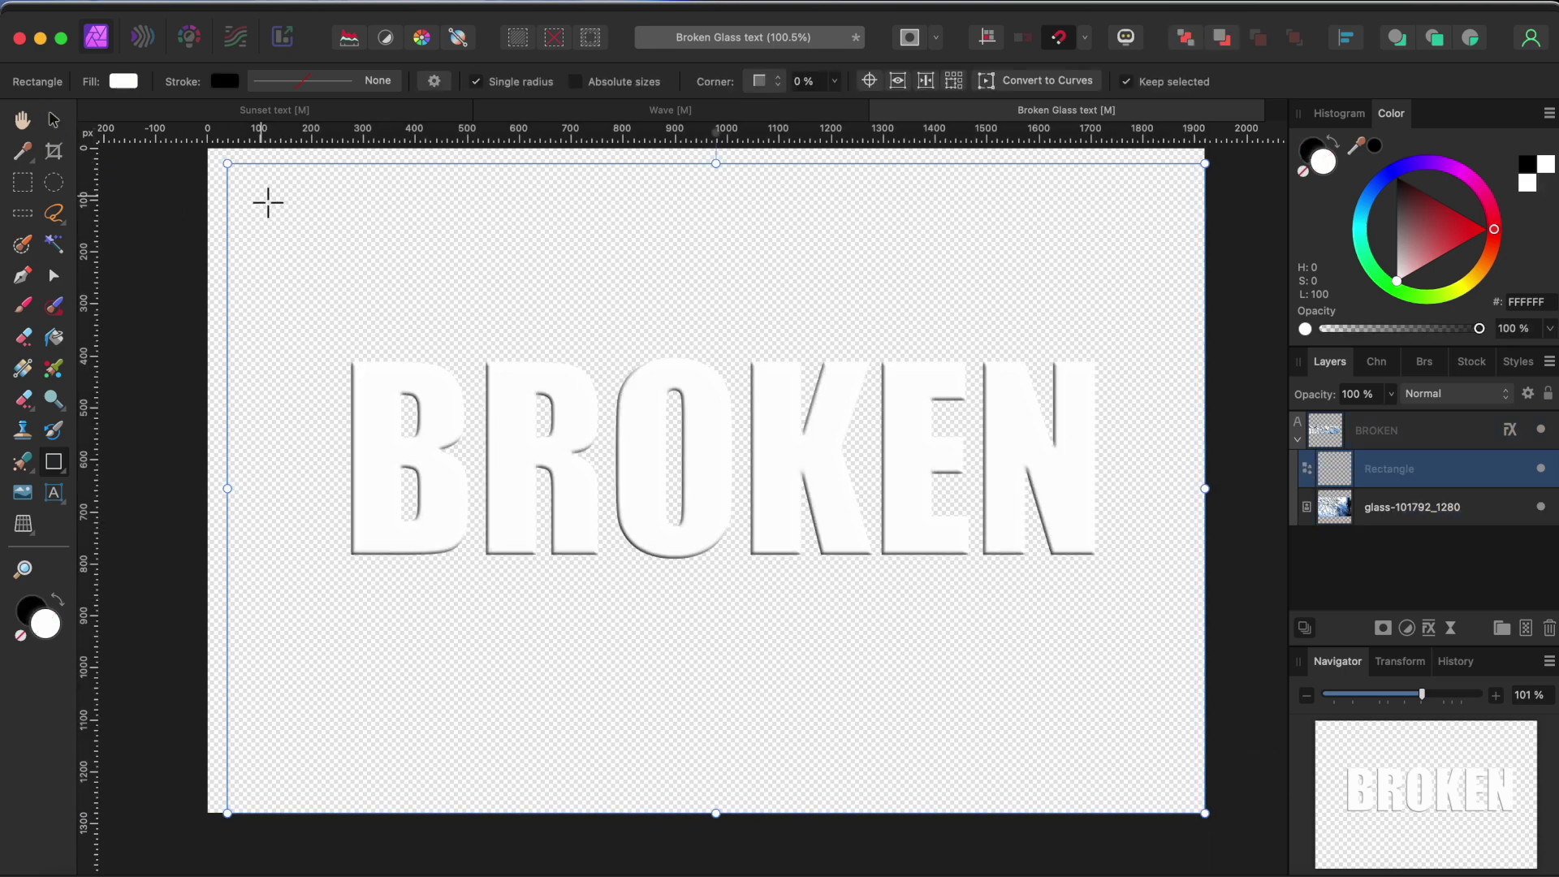
drag(229, 164, 208, 149)
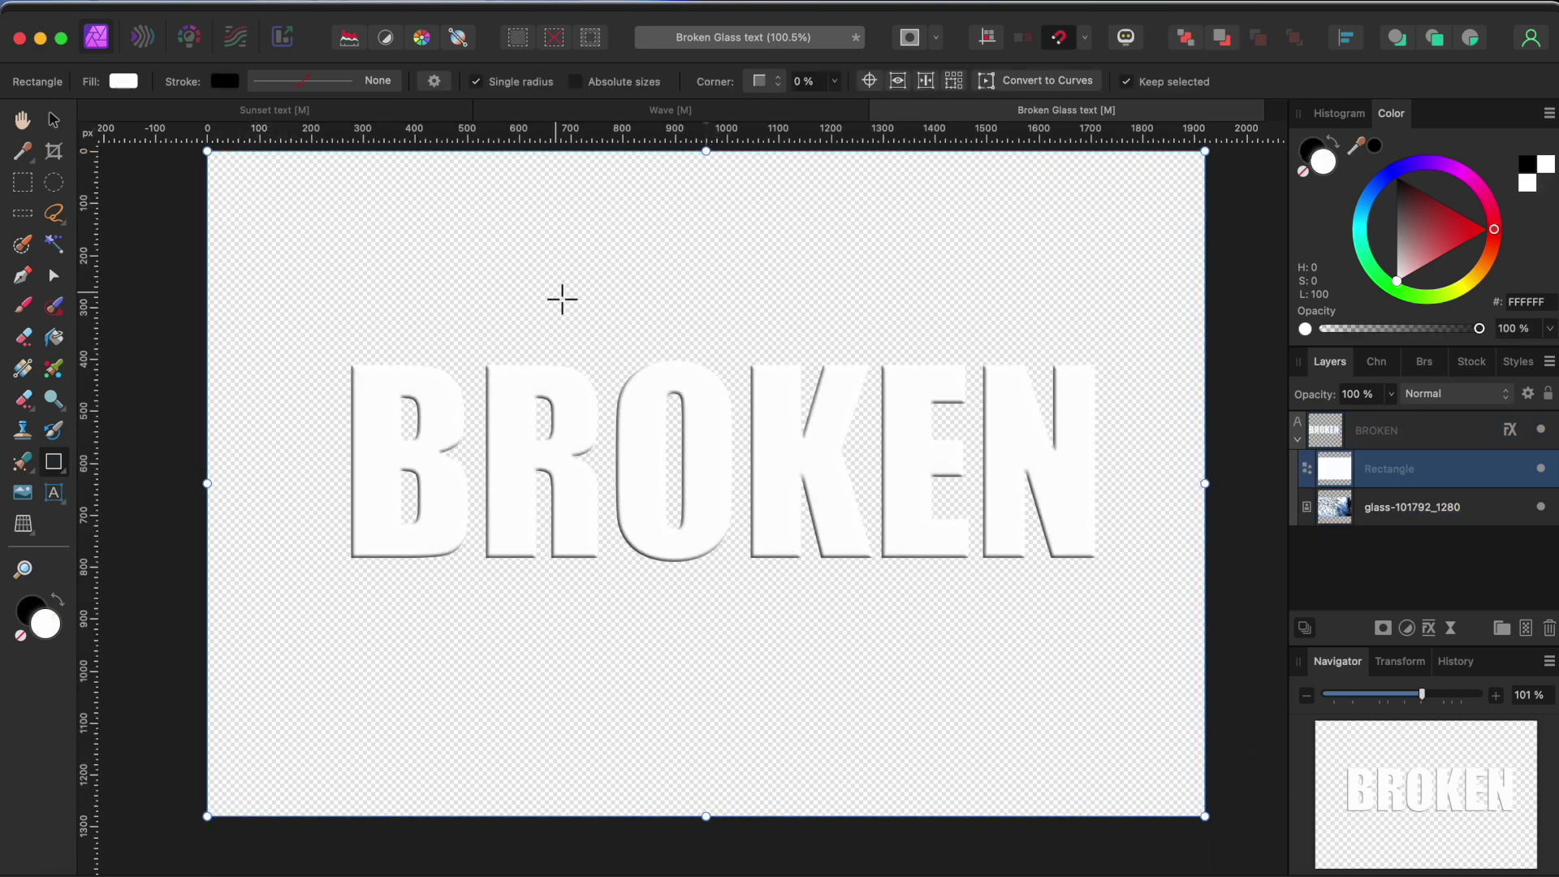
scroll(1001, 374, up, 3)
drag(1408, 479, 1347, 567)
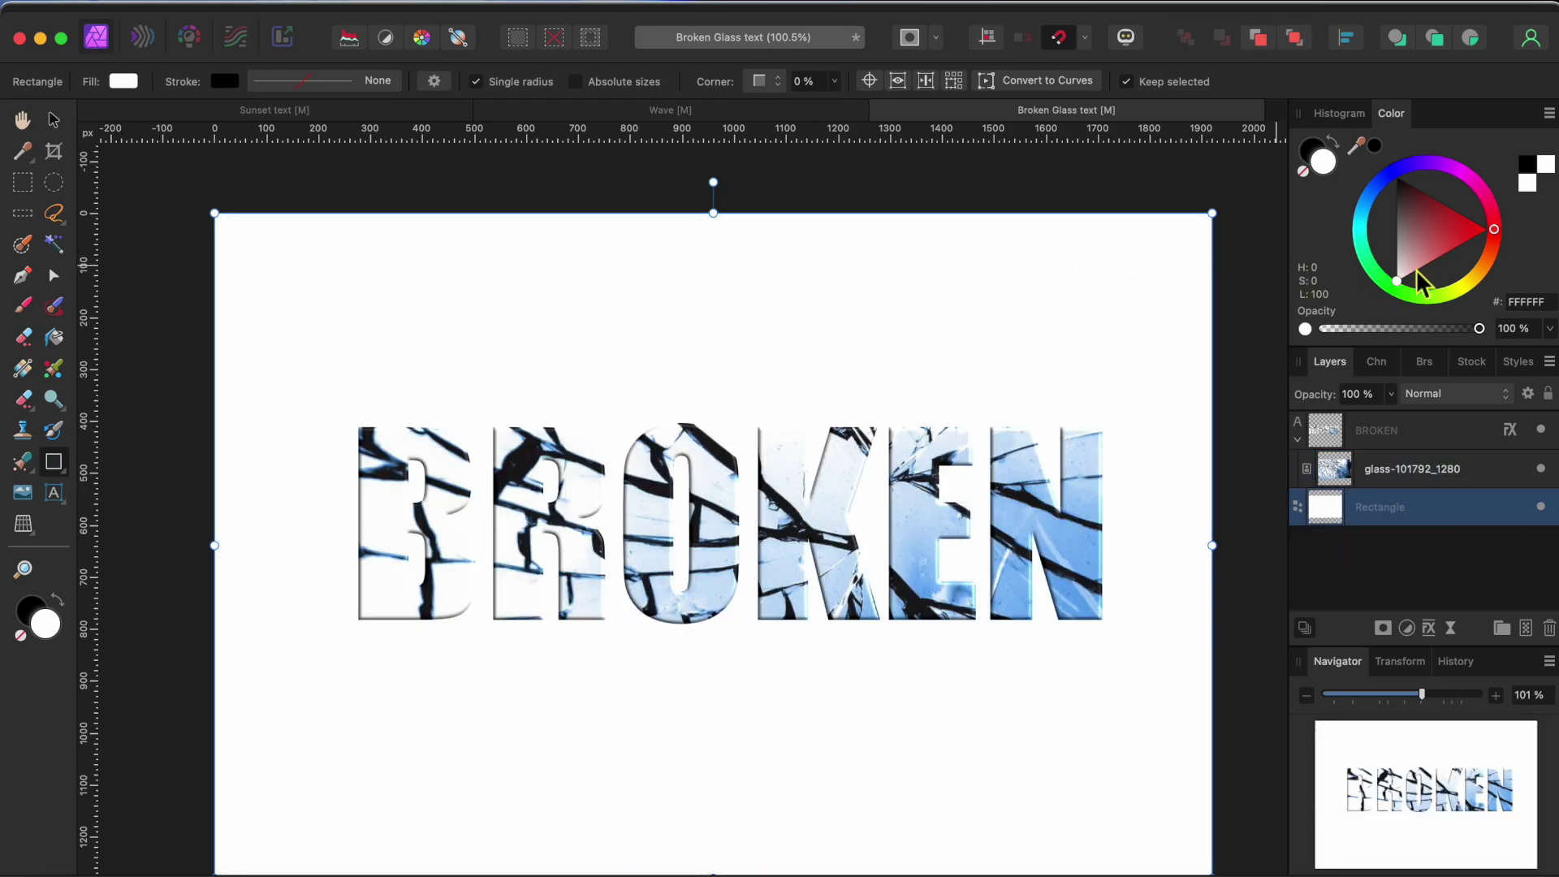
drag(1404, 289, 1400, 174)
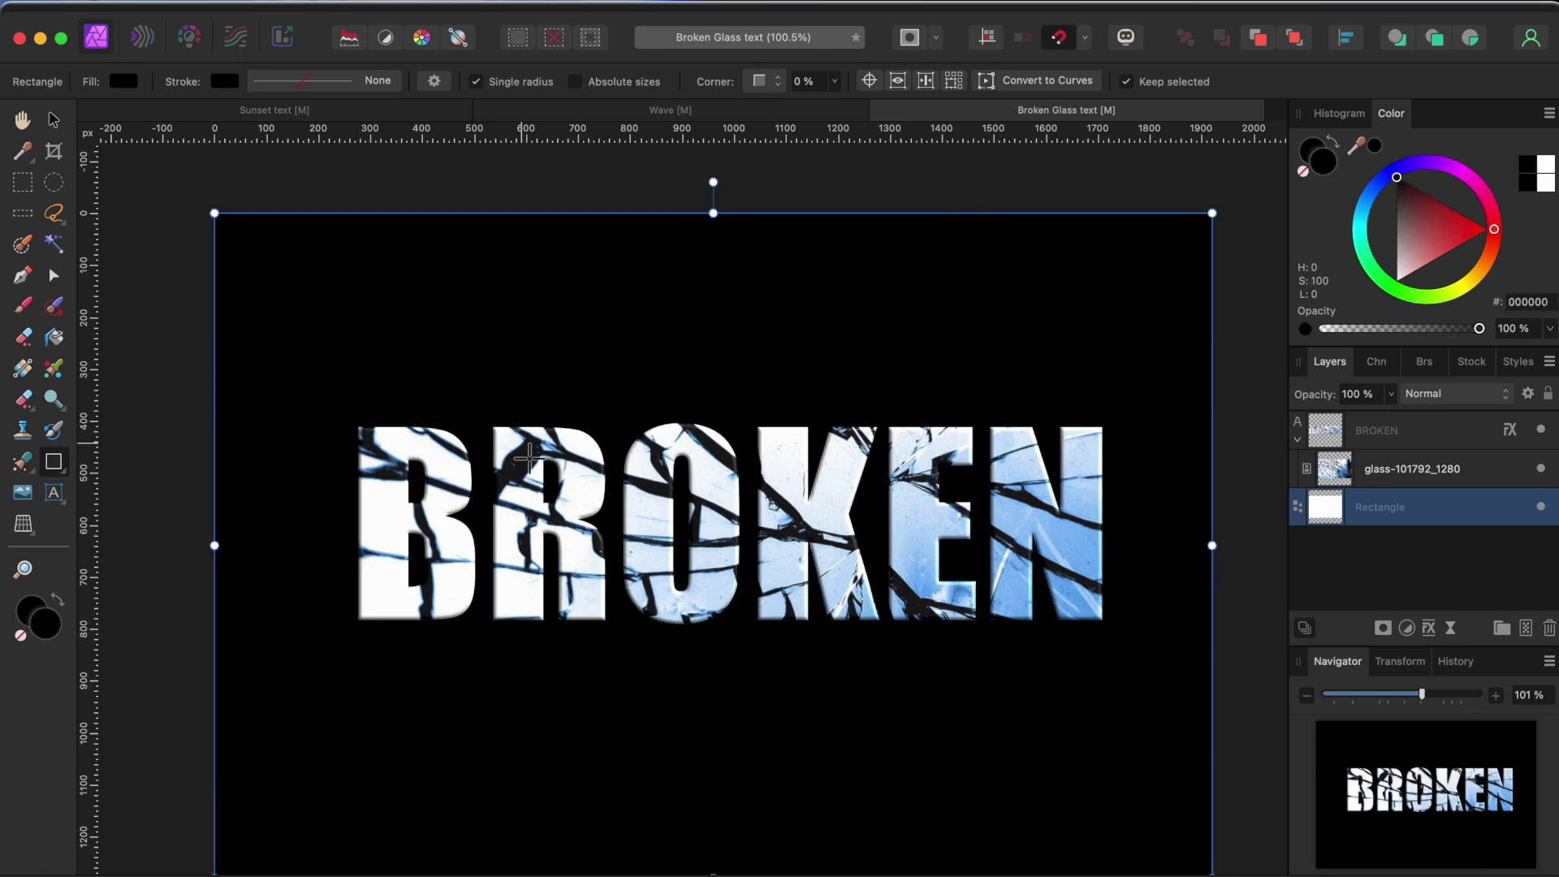
Rasterize the collapsed BROKEN layer into one Pixel layer, preserving its layer effects.
click(54, 119)
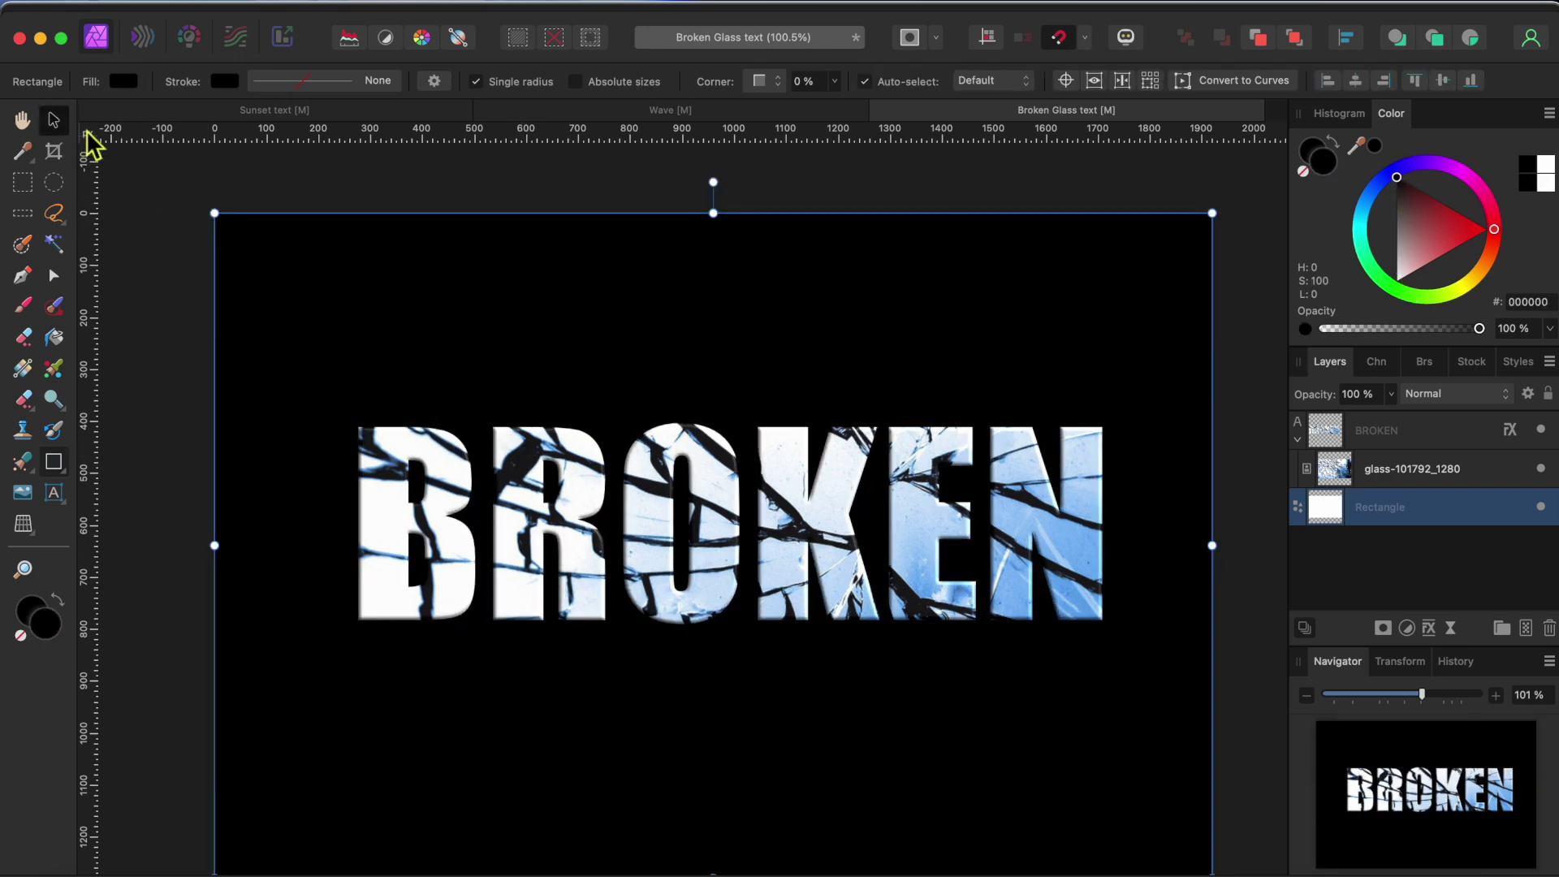
click(1414, 435)
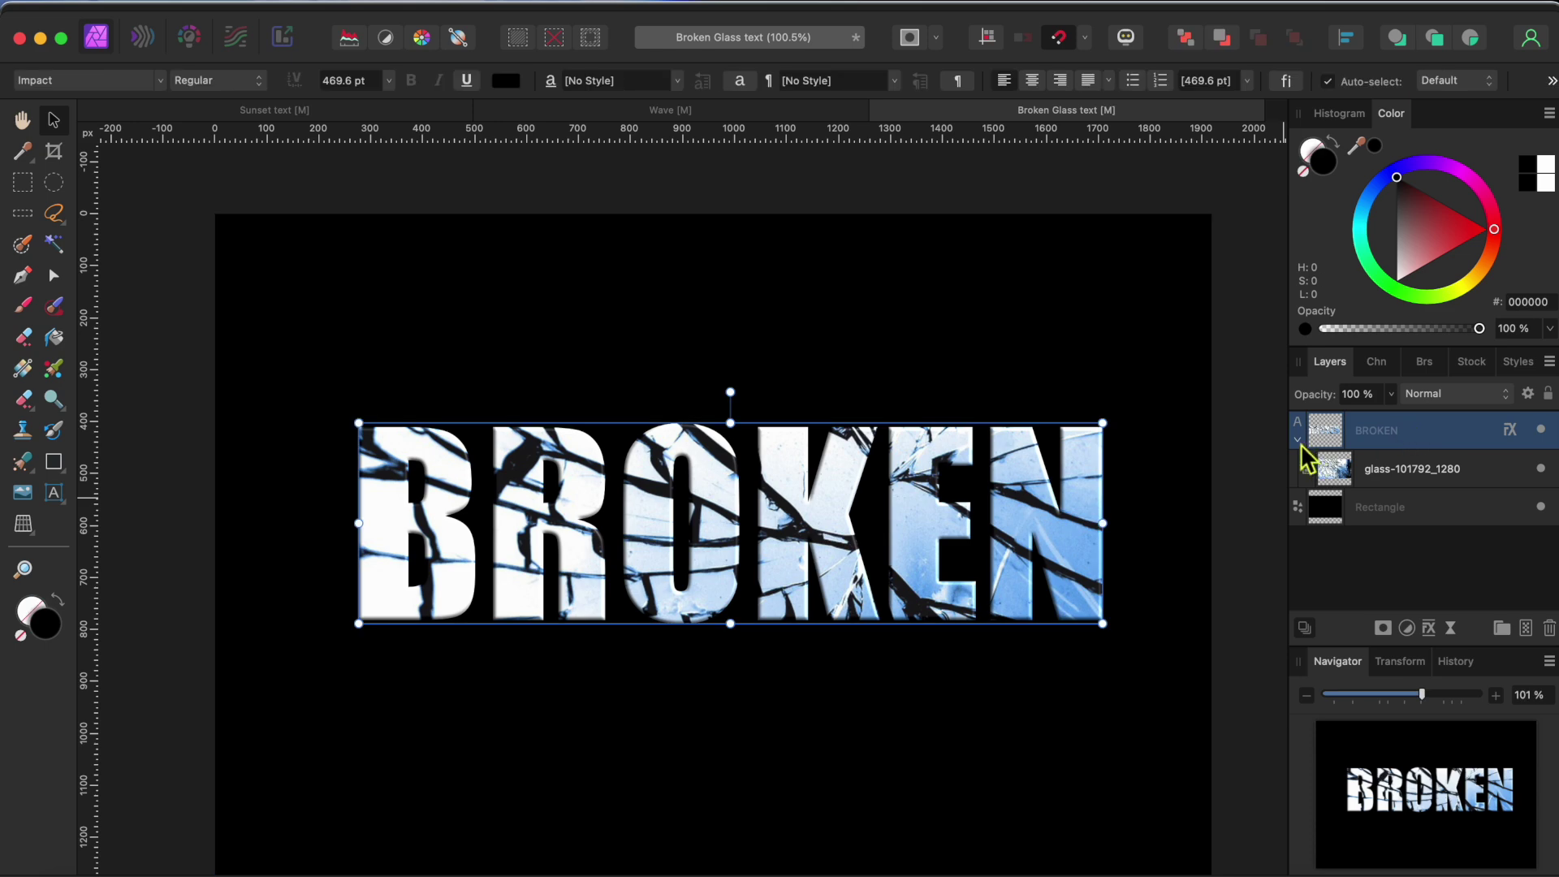
click(1298, 440)
right_click(1391, 449)
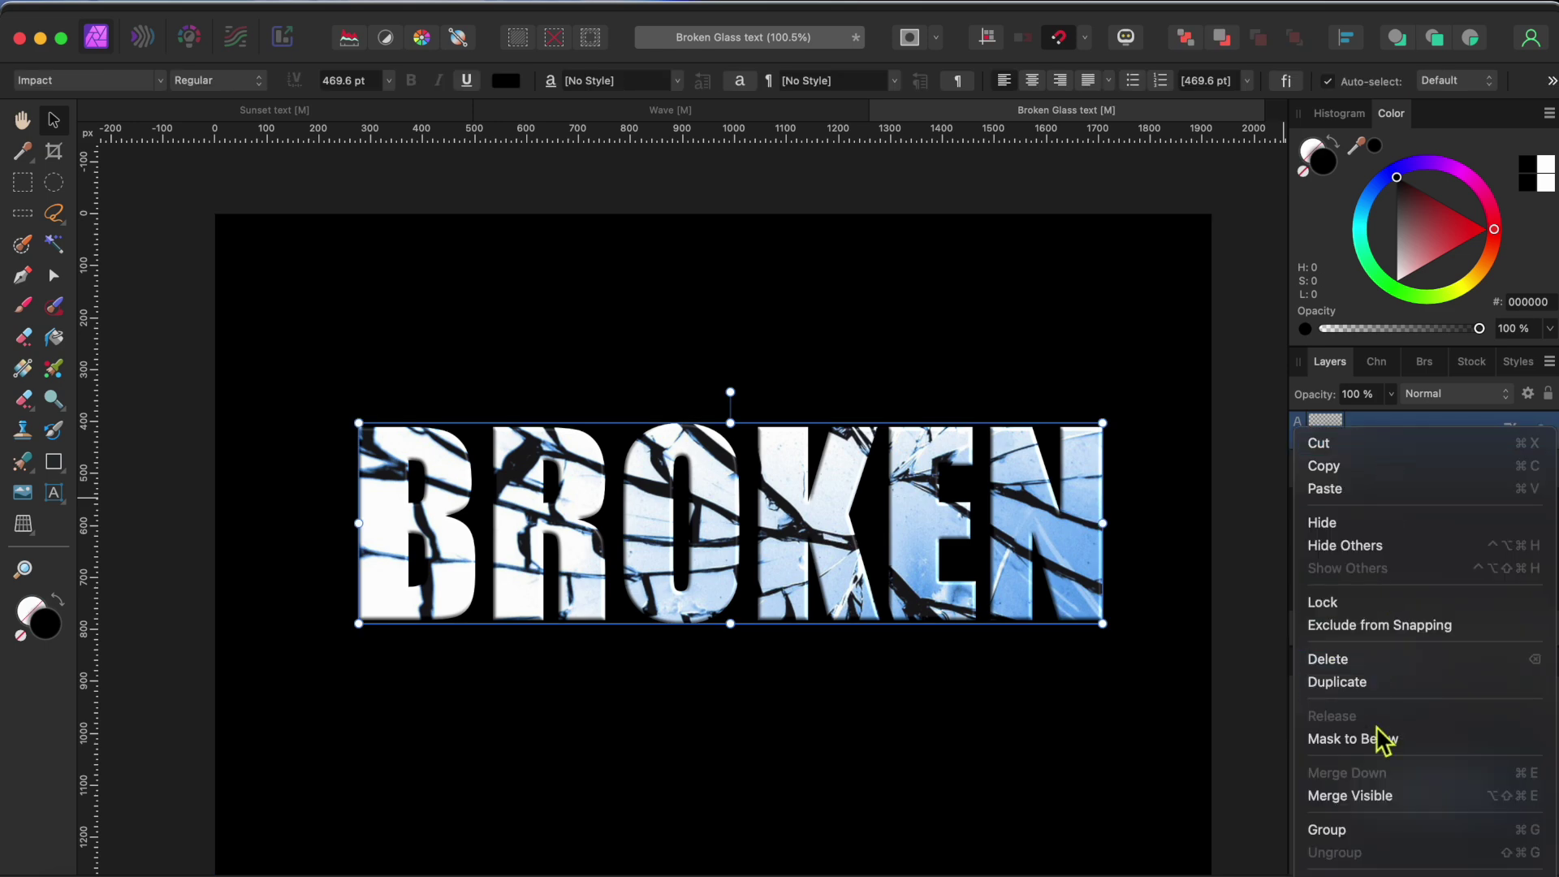
scroll(1375, 693, down, 4)
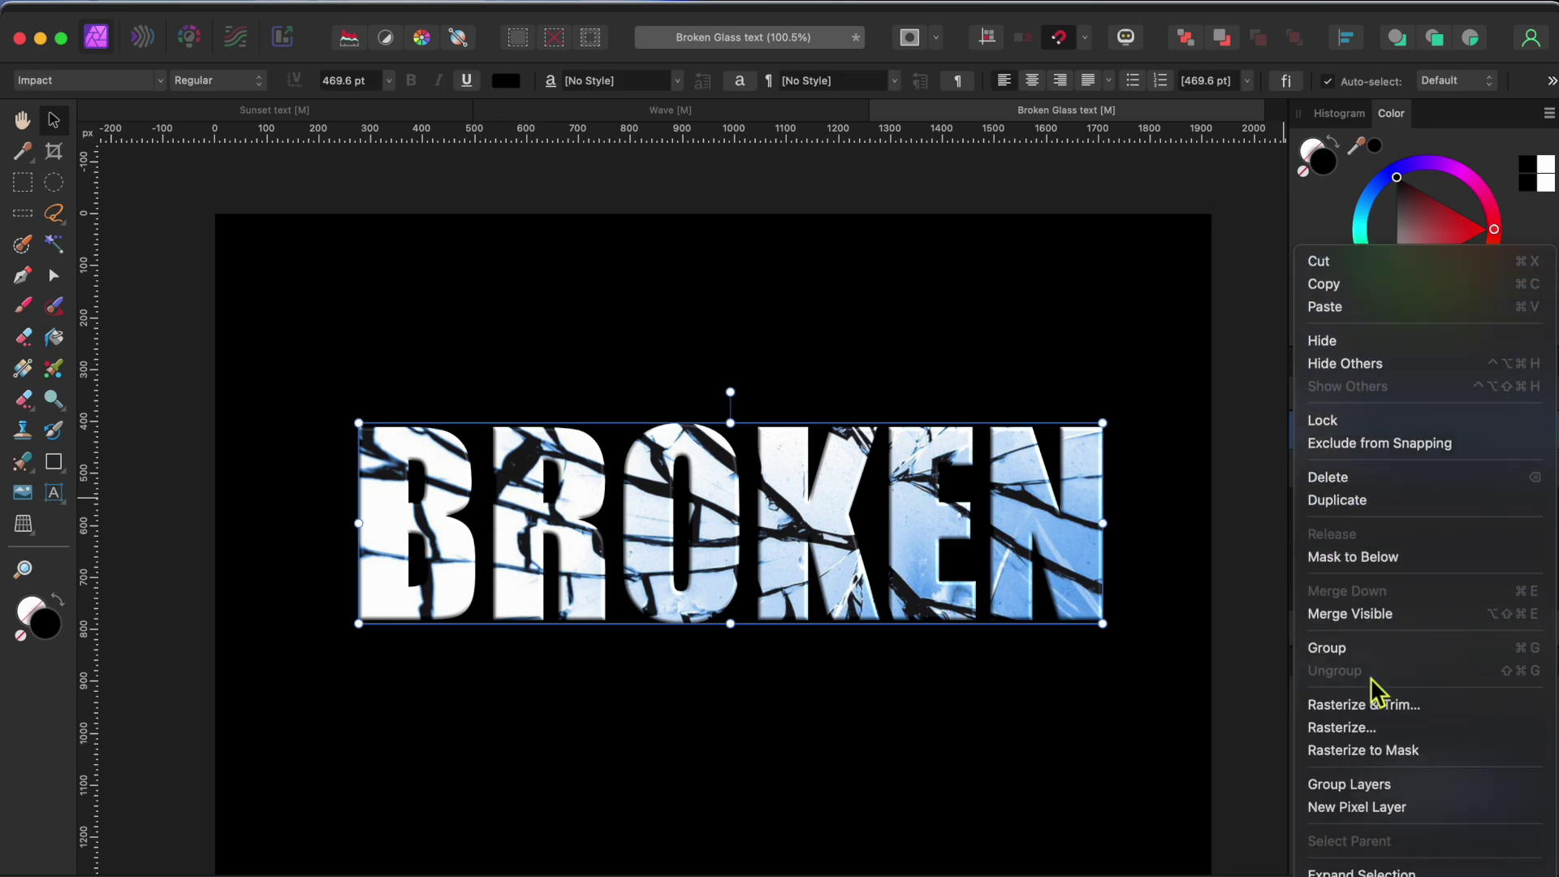
click(1367, 728)
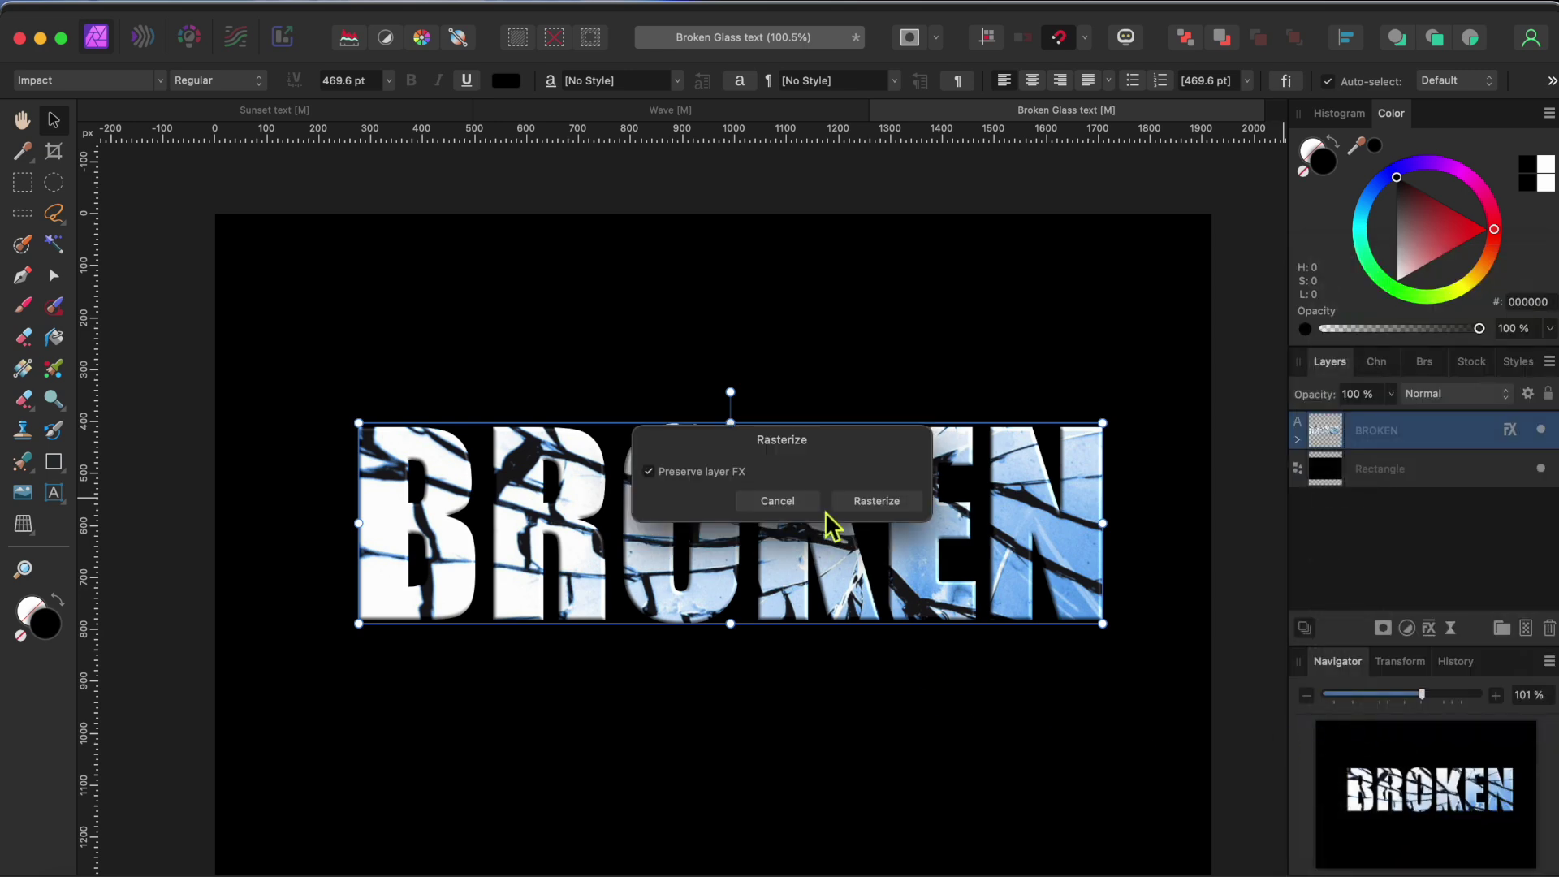
click(878, 502)
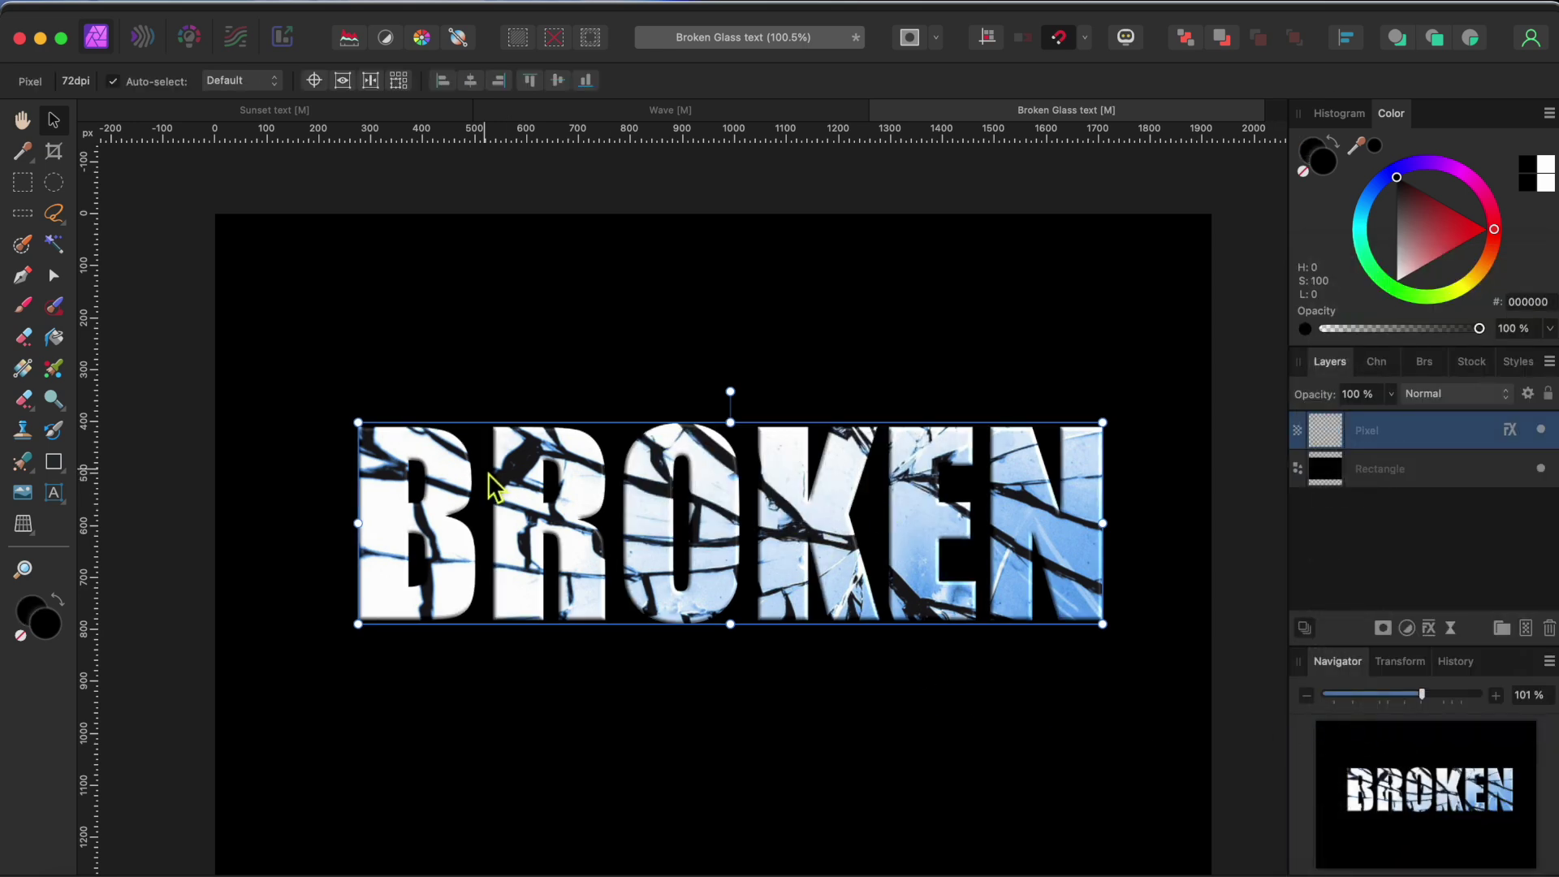
click(54, 214)
Draw a freehand polygon selection around the bottom of the B.
scroll(364, 566, up, 5)
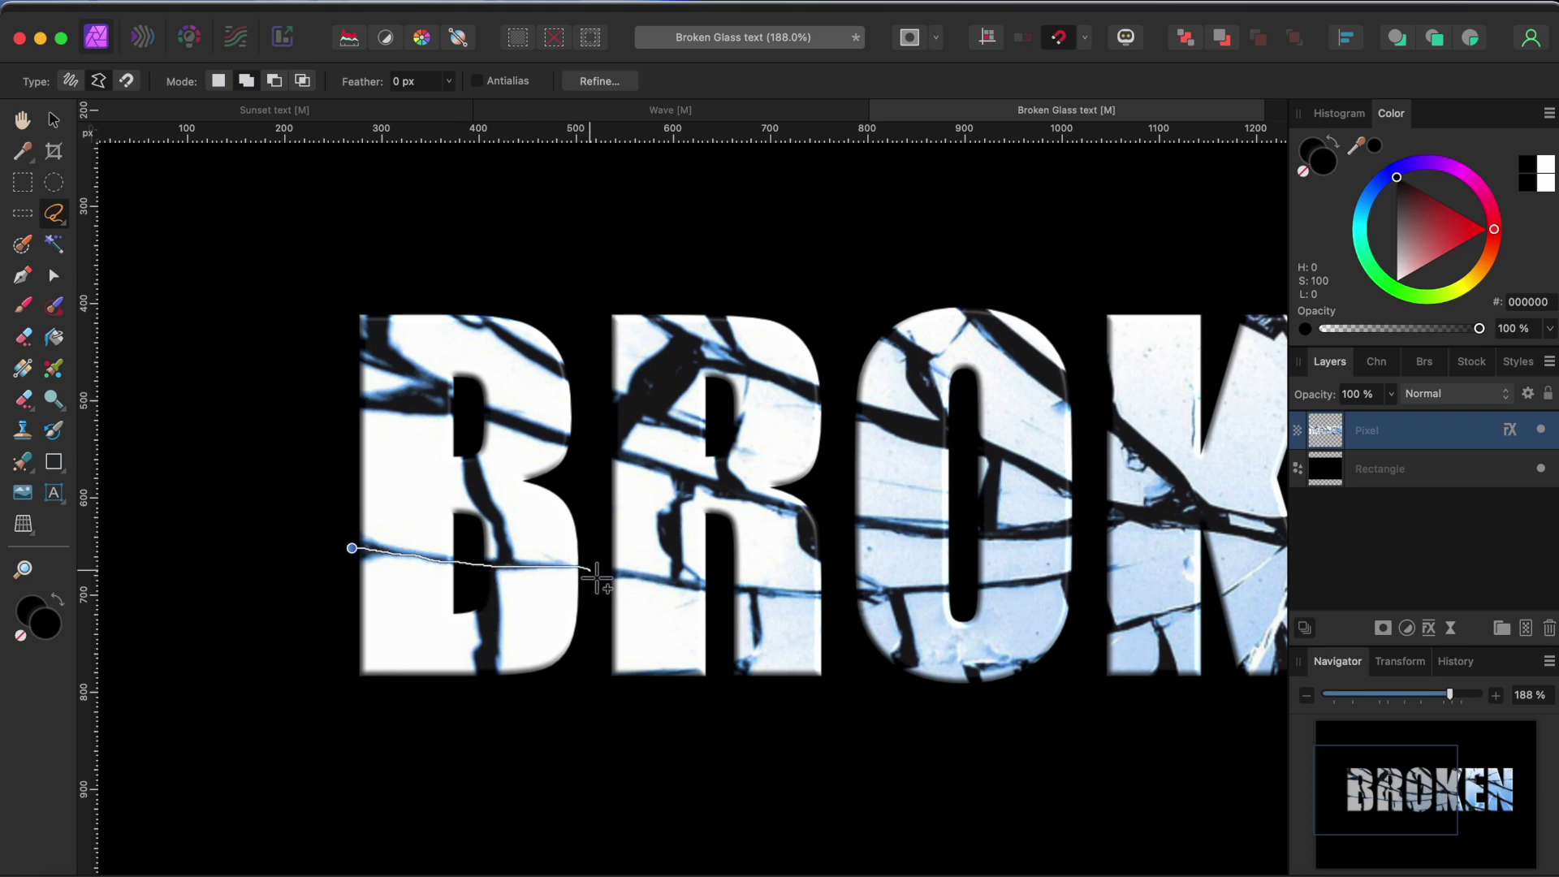
click(572, 707)
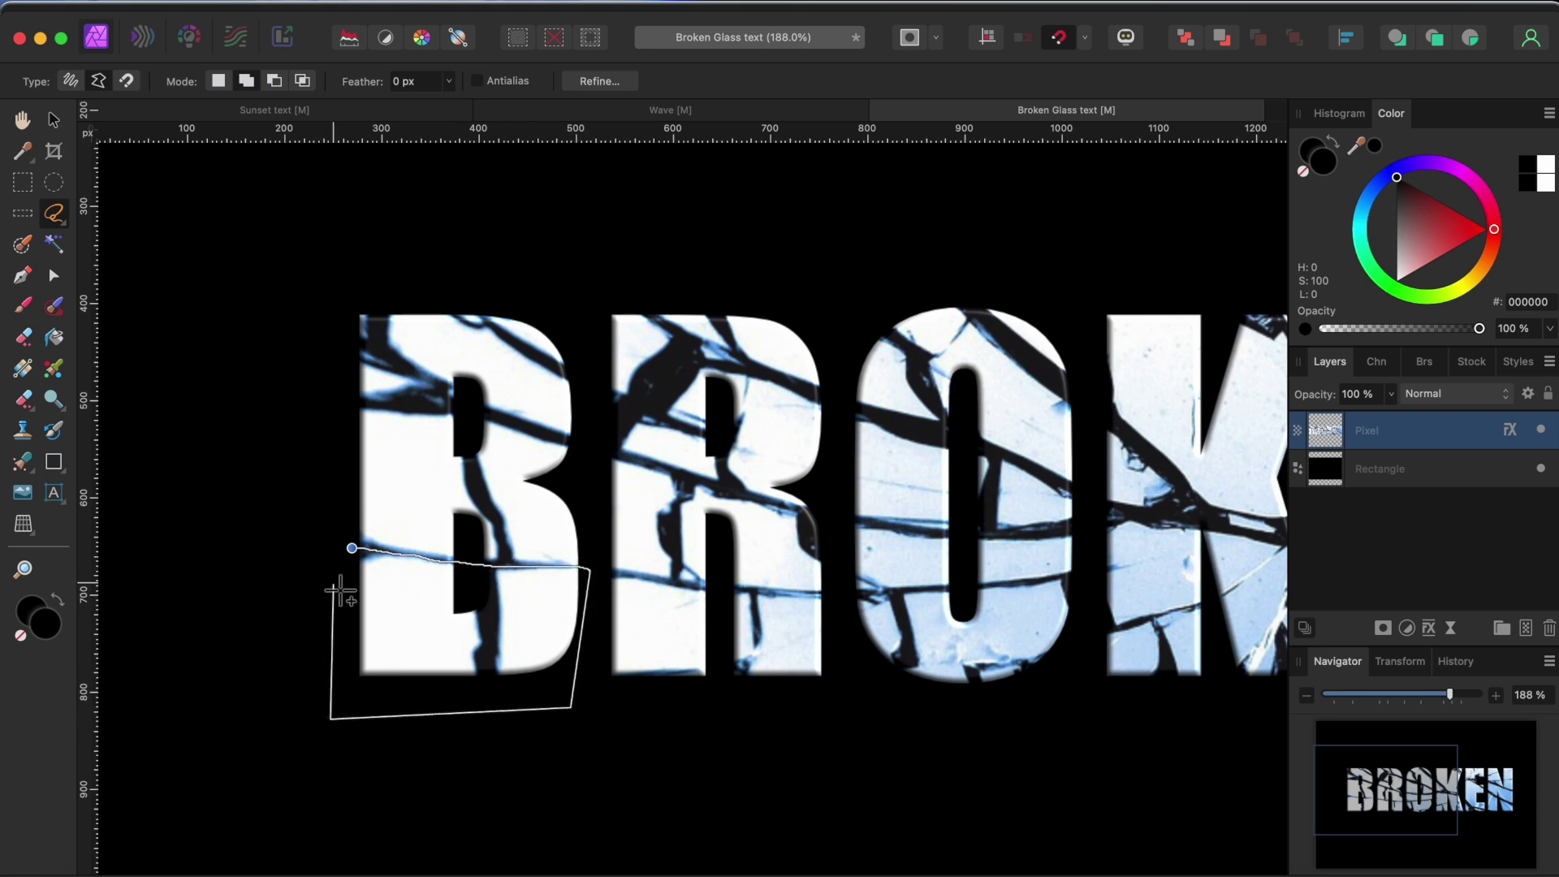
click(355, 550)
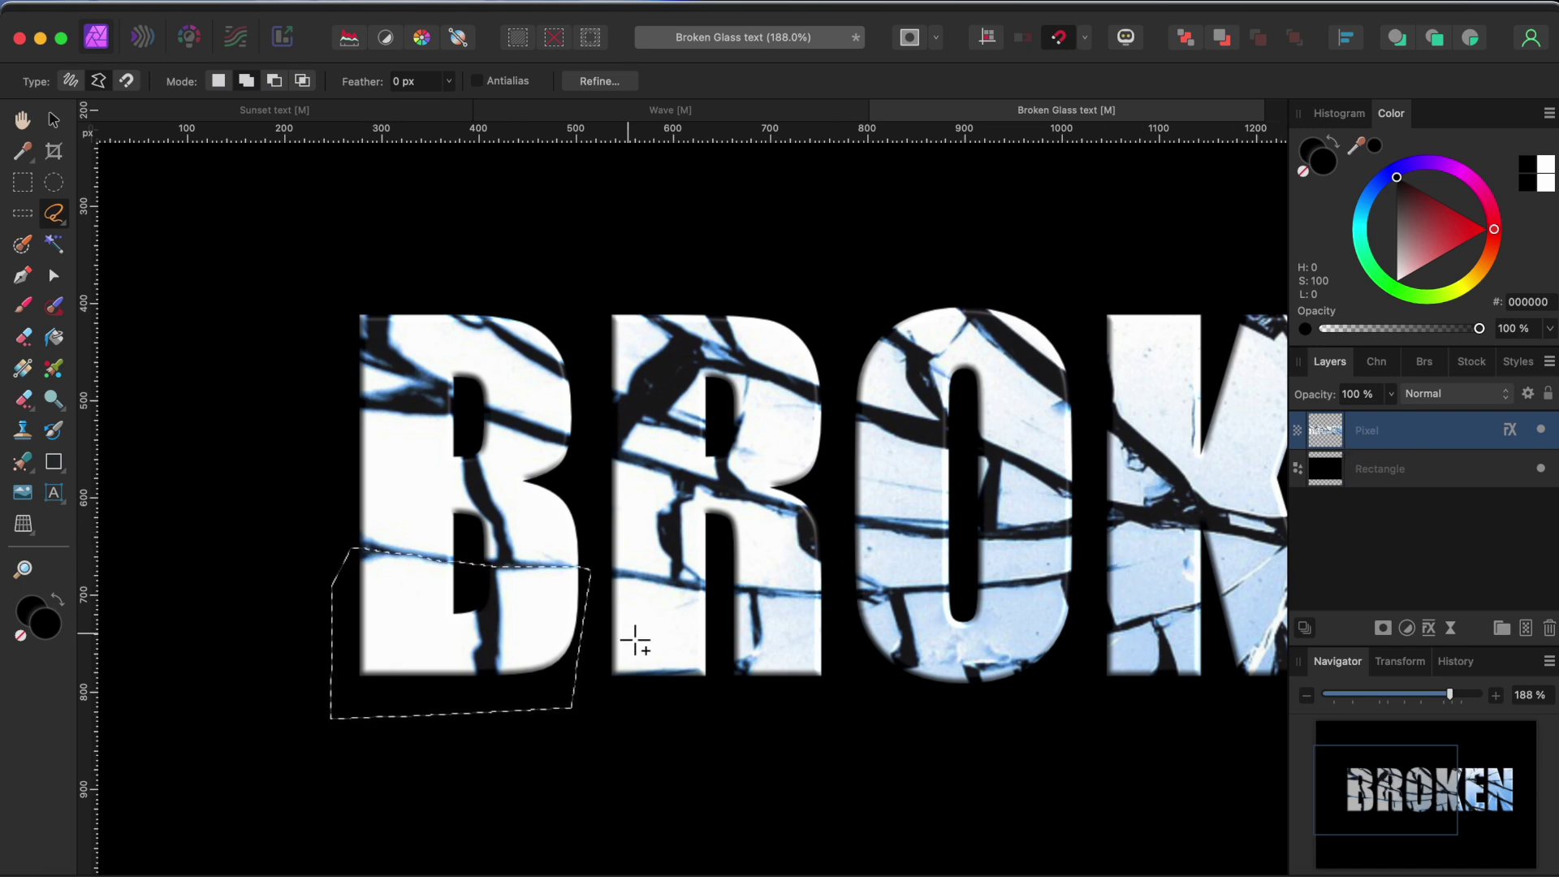
Cut the selected B piece and paste it onto its own new Pixel layer.
click(265, 1)
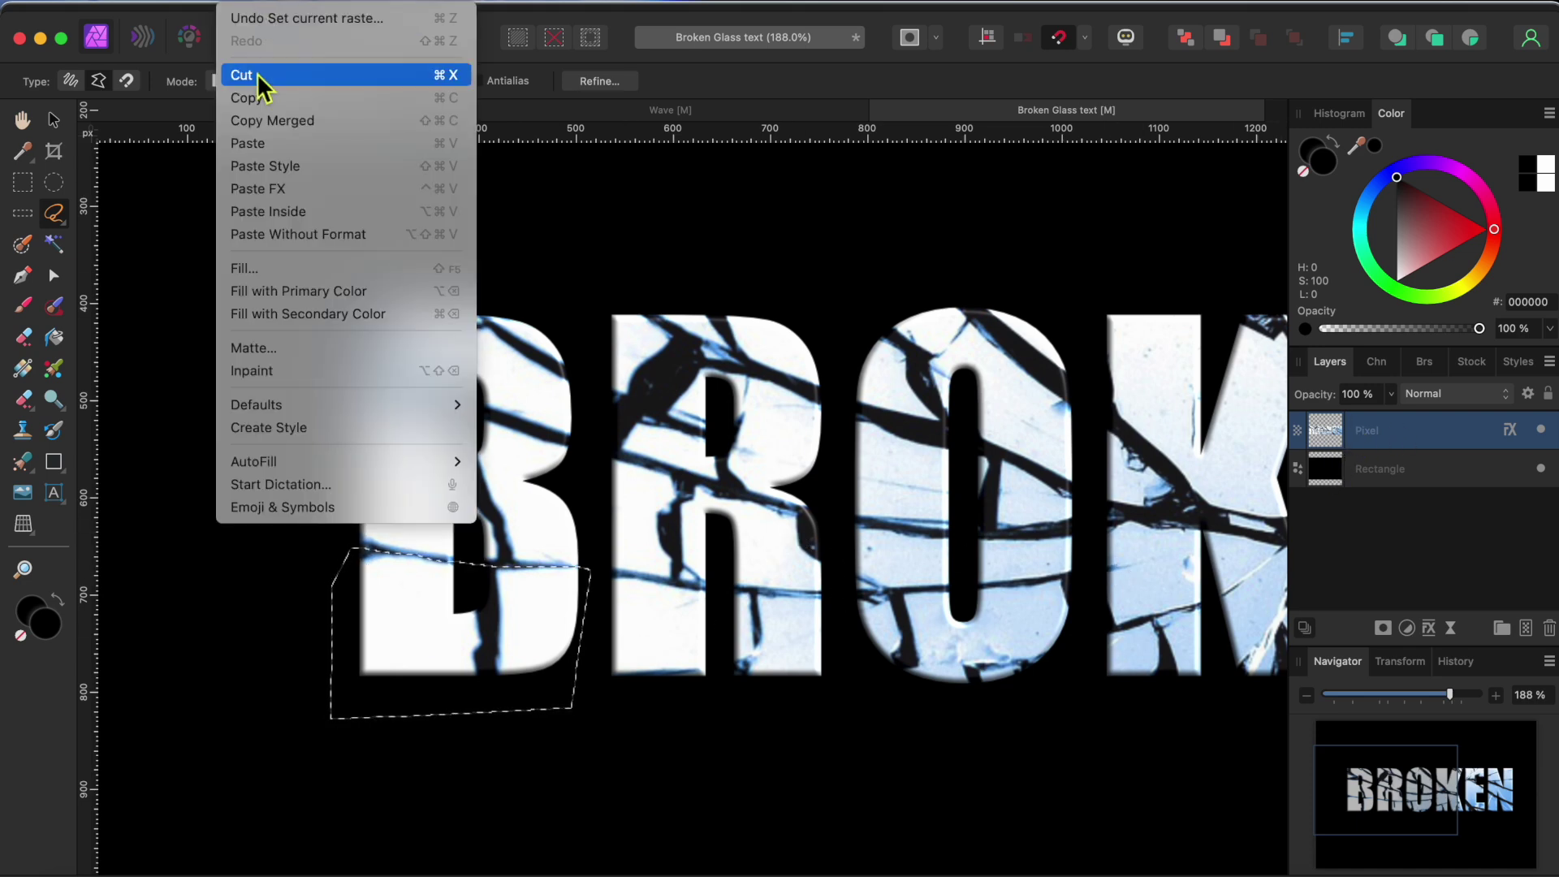
click(265, 70)
click(264, 2)
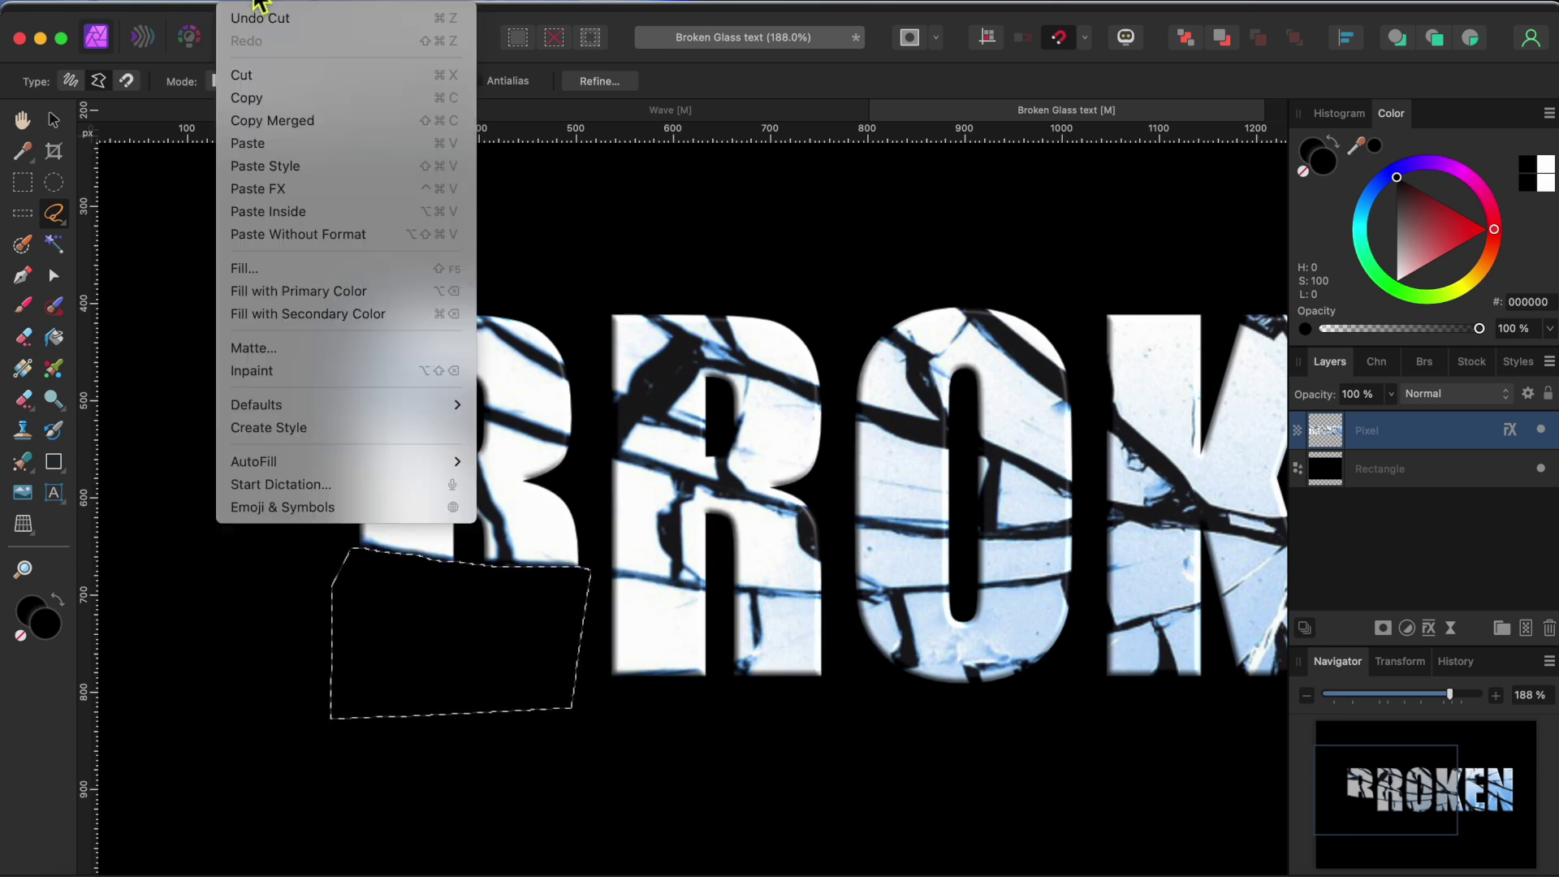
click(272, 148)
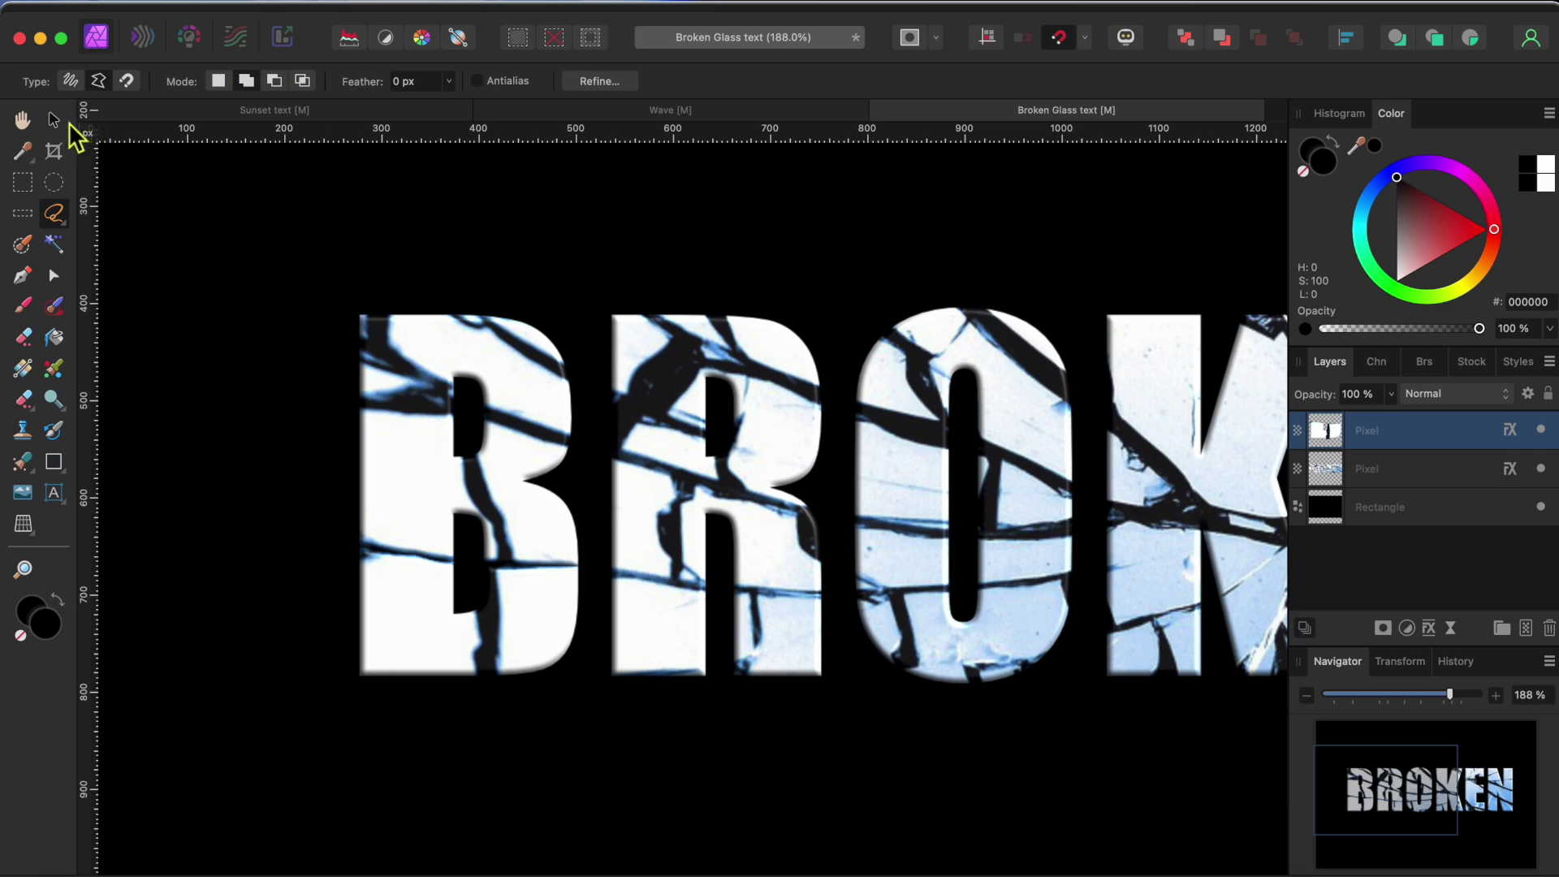
click(54, 119)
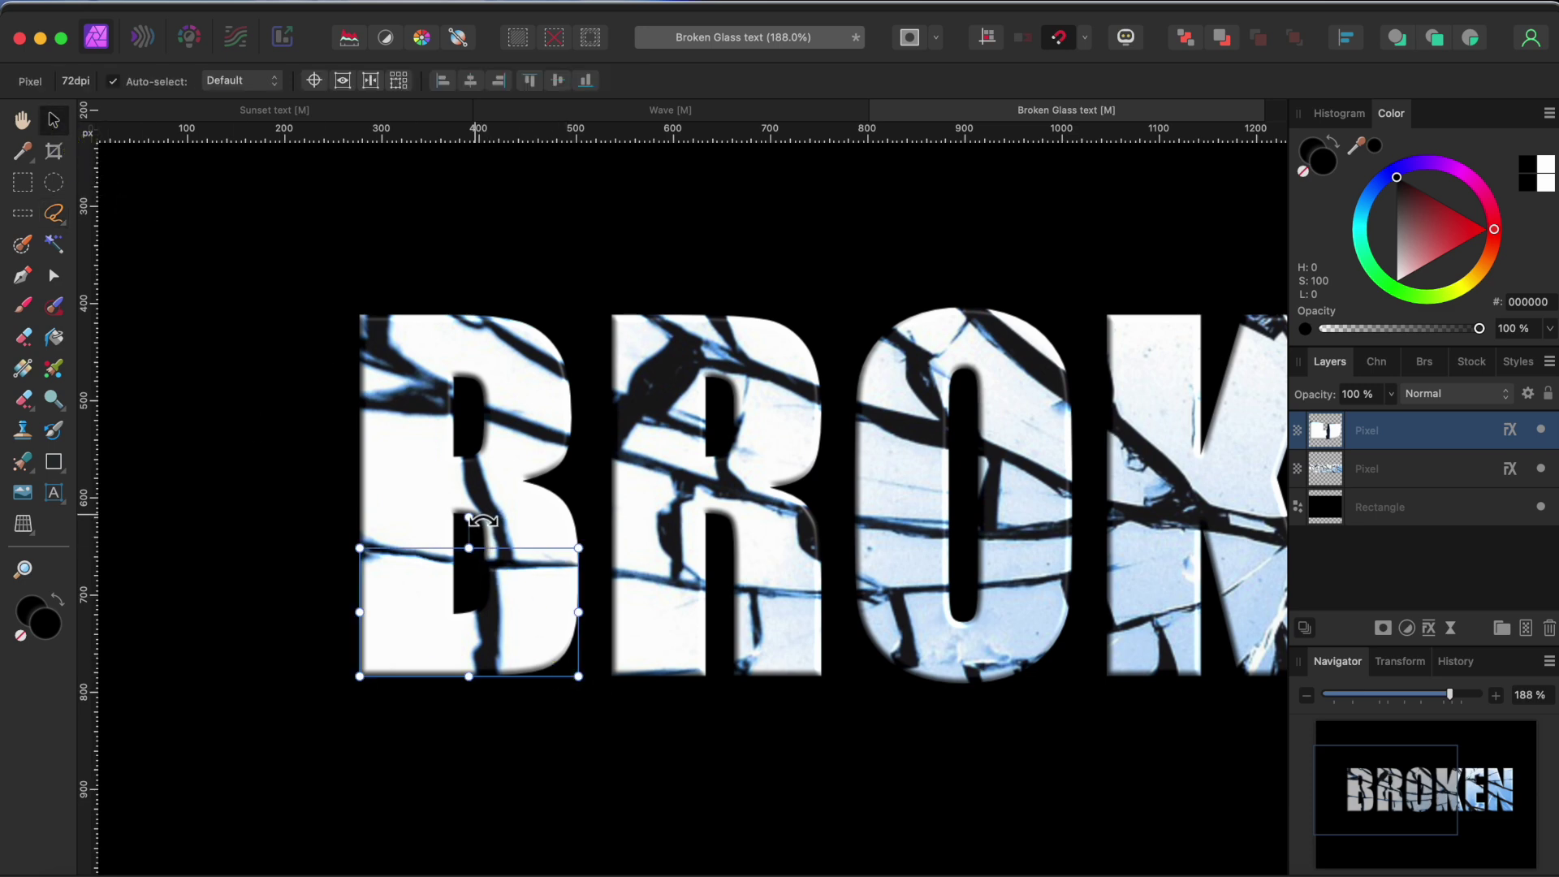
Tilt the B shard slightly clockwise and nudge it down.
drag(483, 520, 499, 522)
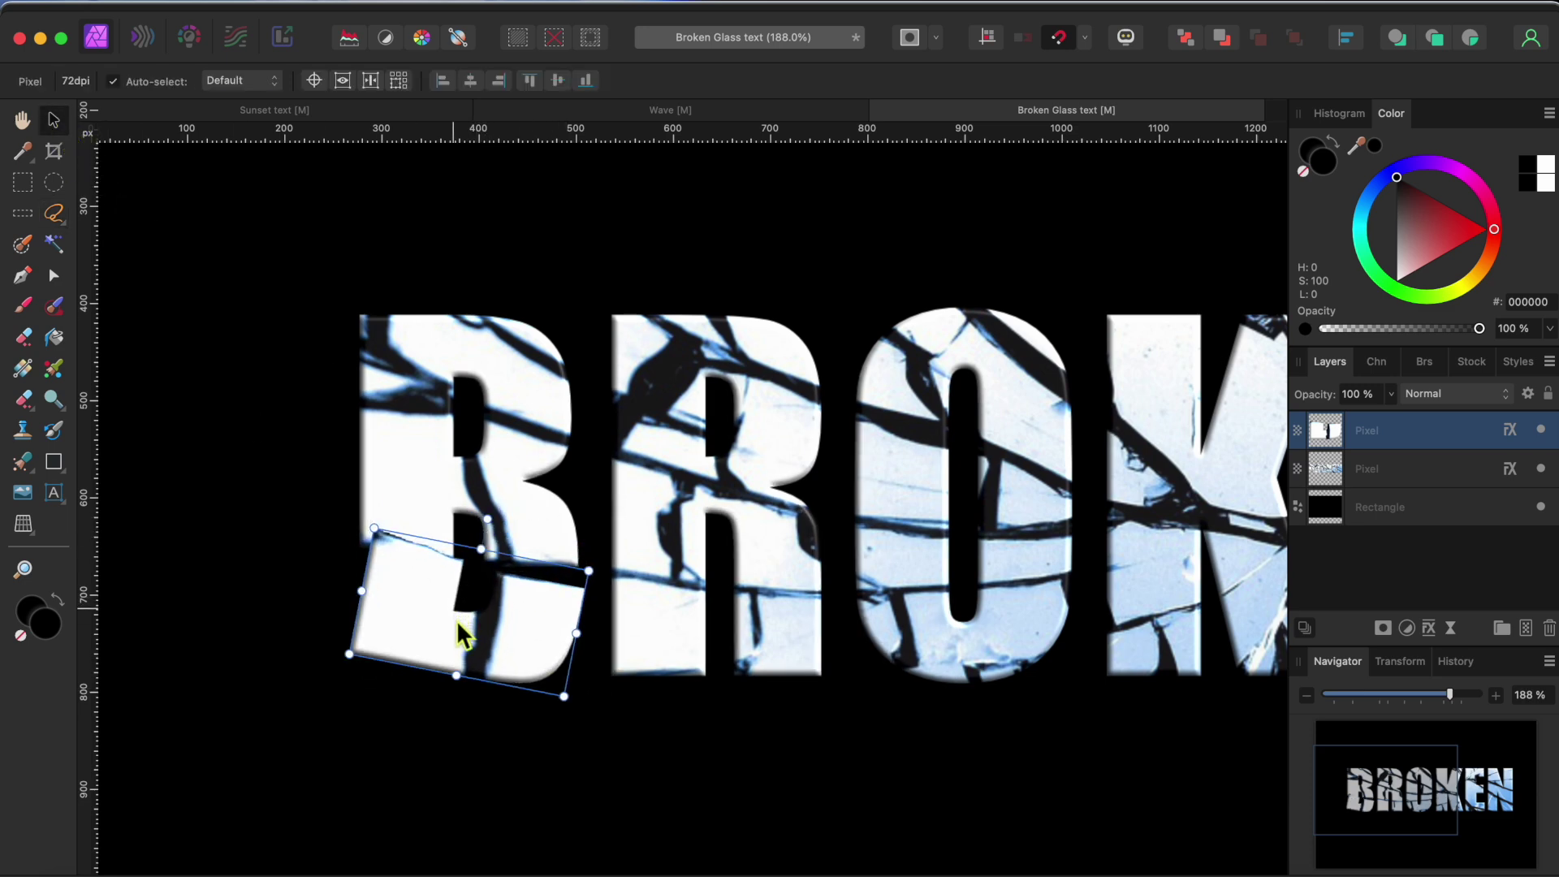
drag(456, 621, 456, 632)
scroll(456, 632, right, 5)
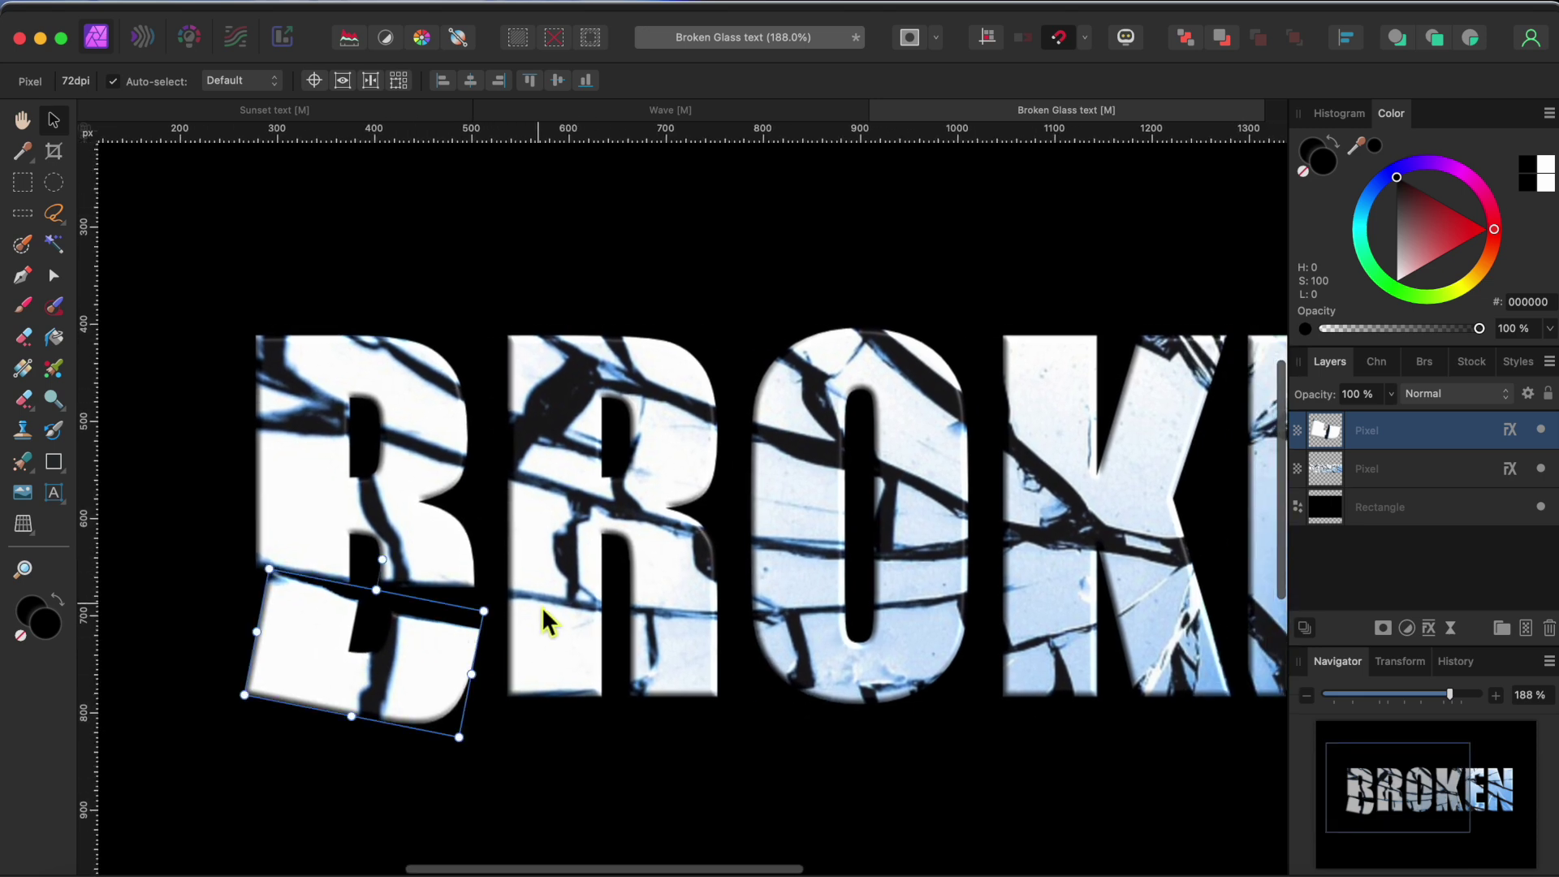
Outline a shard on the R stem with Freehand Selection and copy it to its own layer.
click(662, 624)
click(54, 213)
click(624, 608)
click(728, 613)
click(746, 718)
click(627, 723)
click(625, 608)
key(super+j)
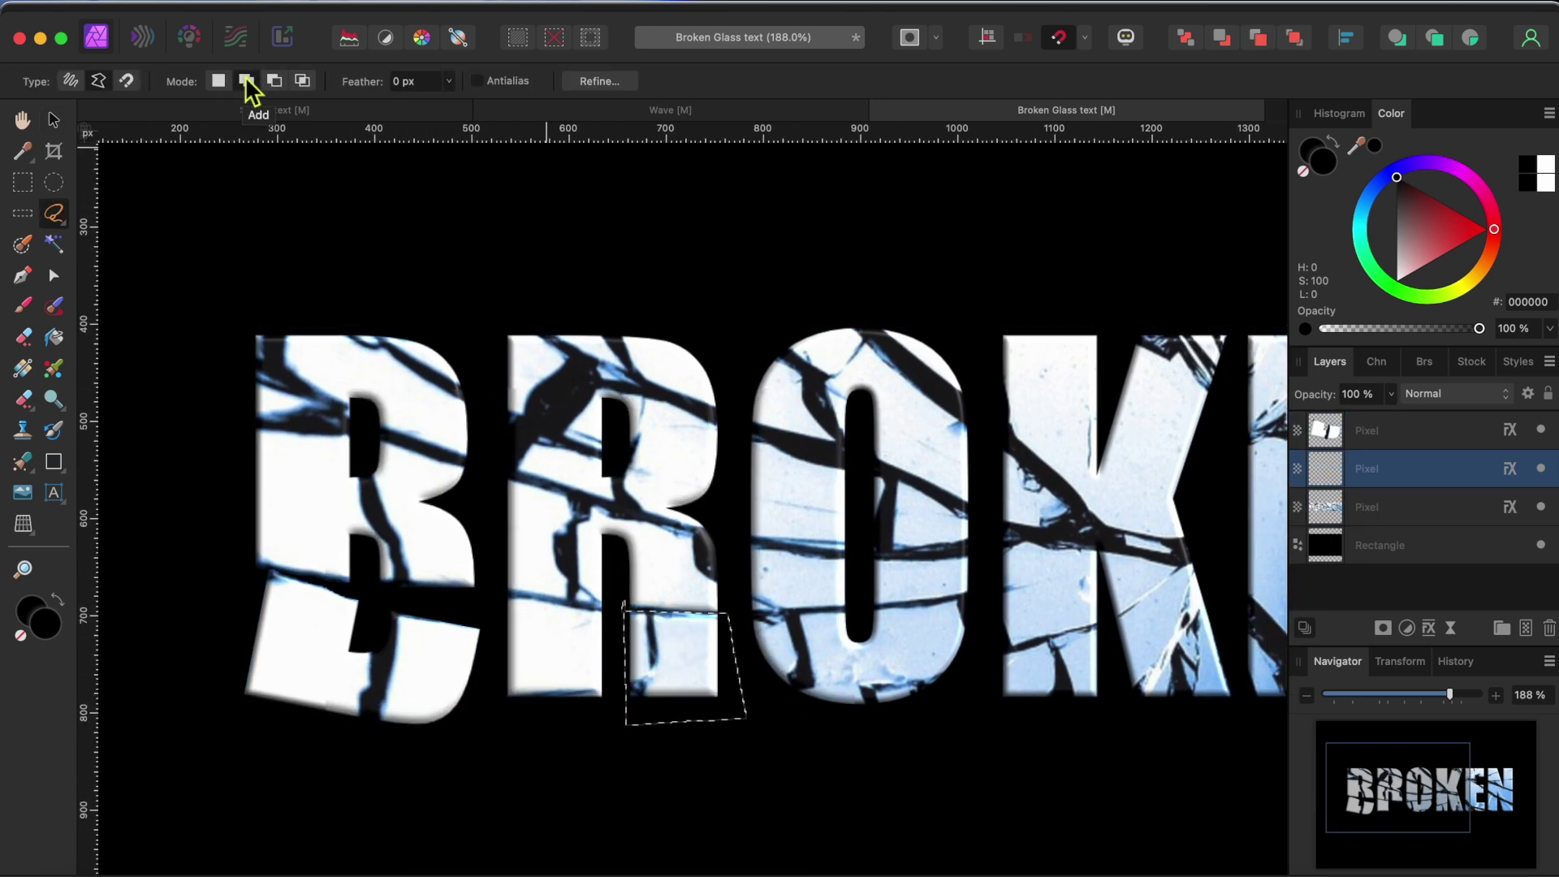
Cut a shard from the K onto a new layer, then rotate and drop it below the letter.
scroll(557, 661, down, 3)
click(816, 560)
click(1056, 695)
click(804, 711)
click(816, 561)
click(1427, 506)
key(super+j)
key(v)
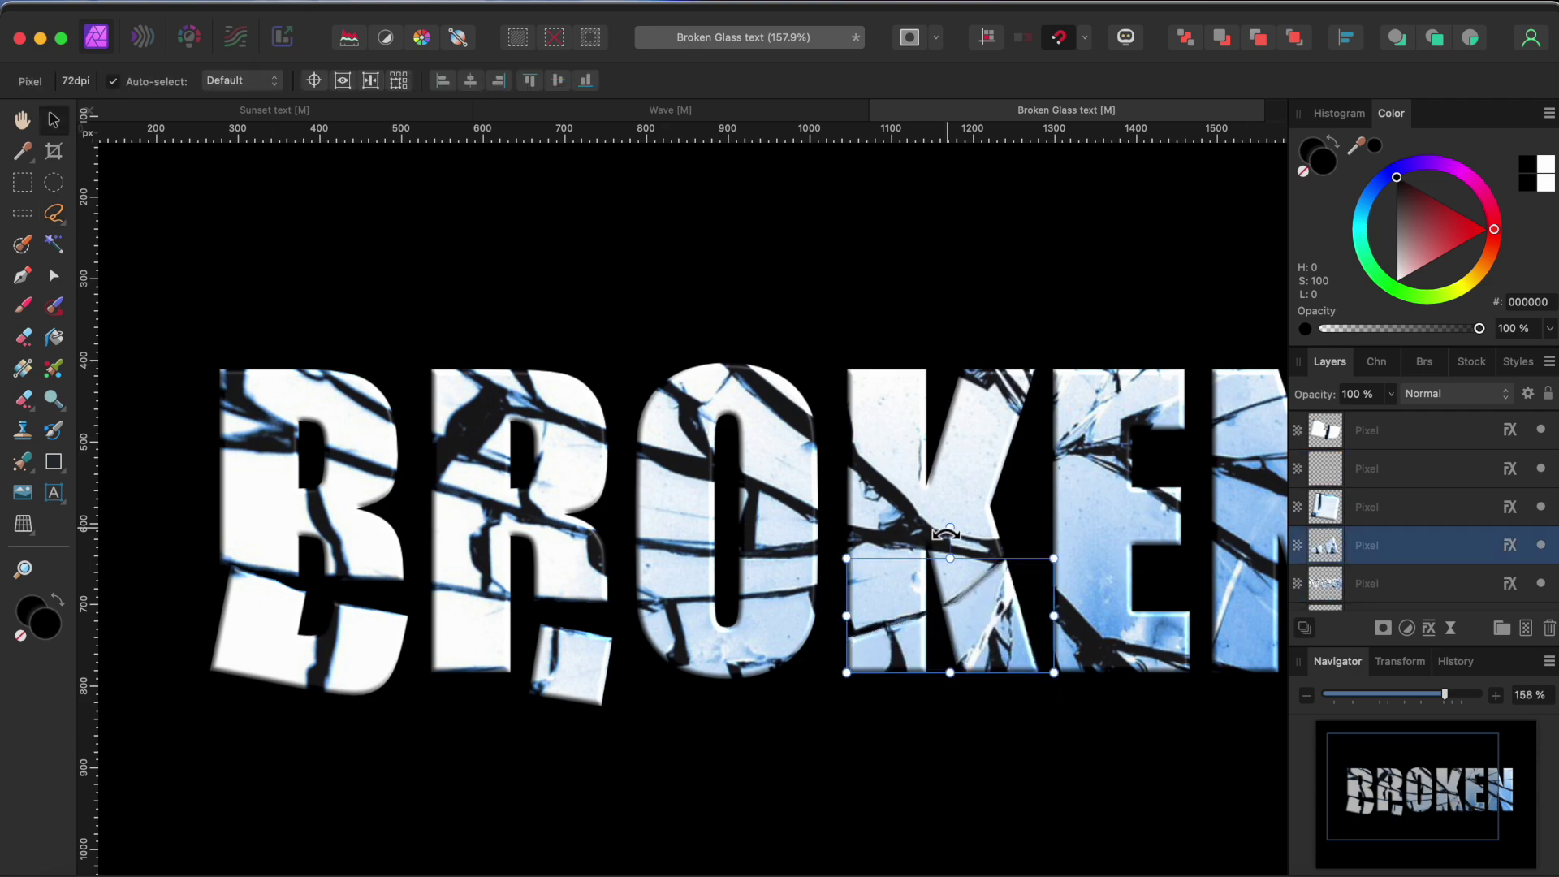
drag(946, 534, 1003, 679)
Outline a triangular shard on the N and copy it onto its own layer.
scroll(1003, 679, right, 5)
key(l)
click(1000, 519)
click(1169, 662)
click(1032, 690)
key(super+j)
key(v)
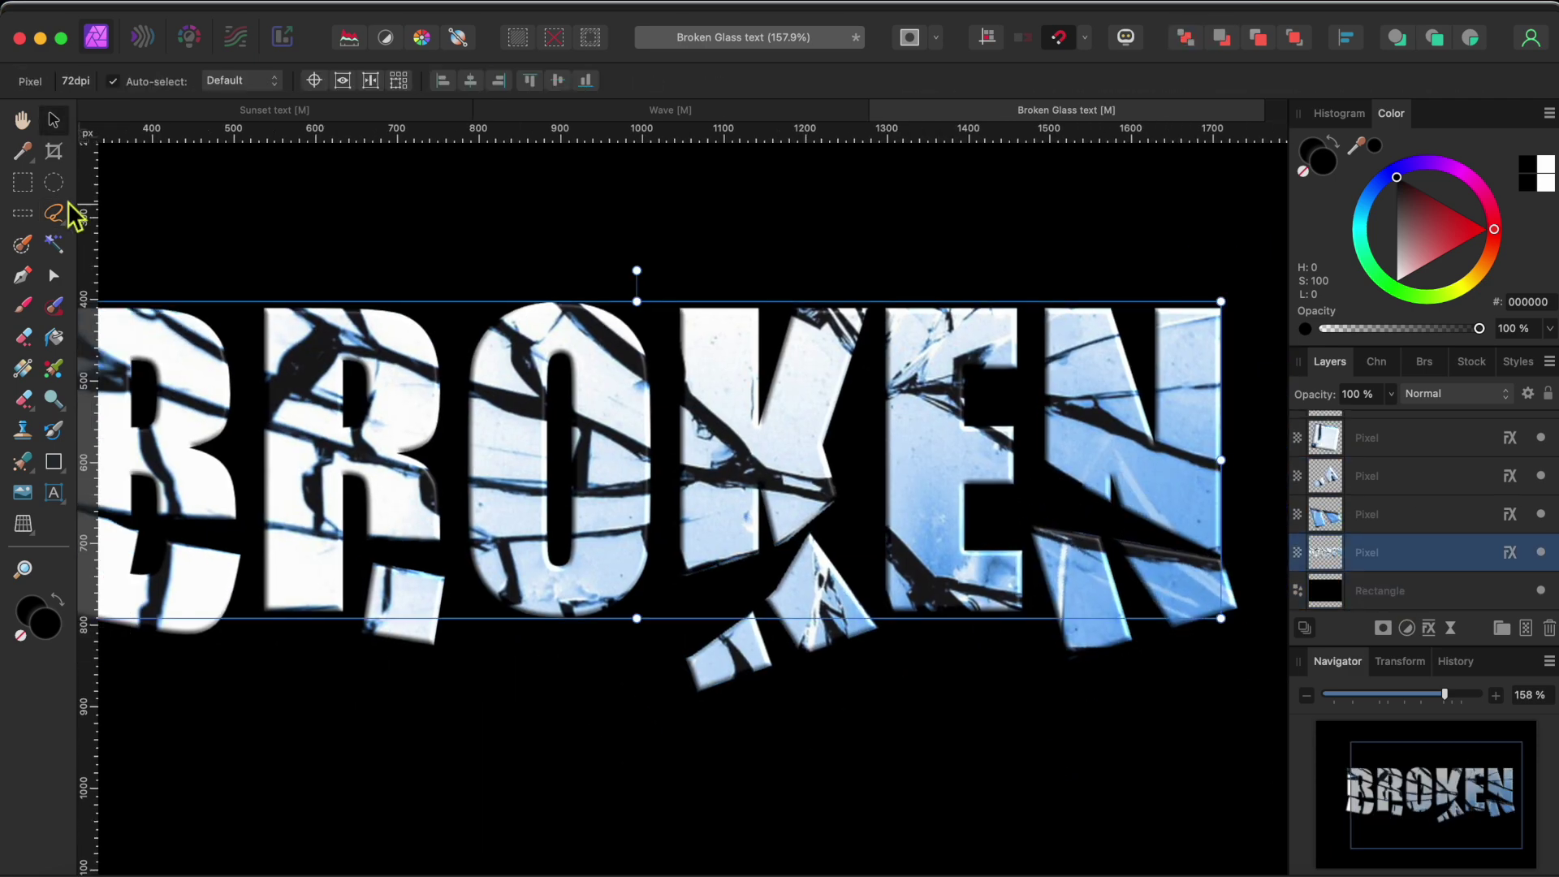